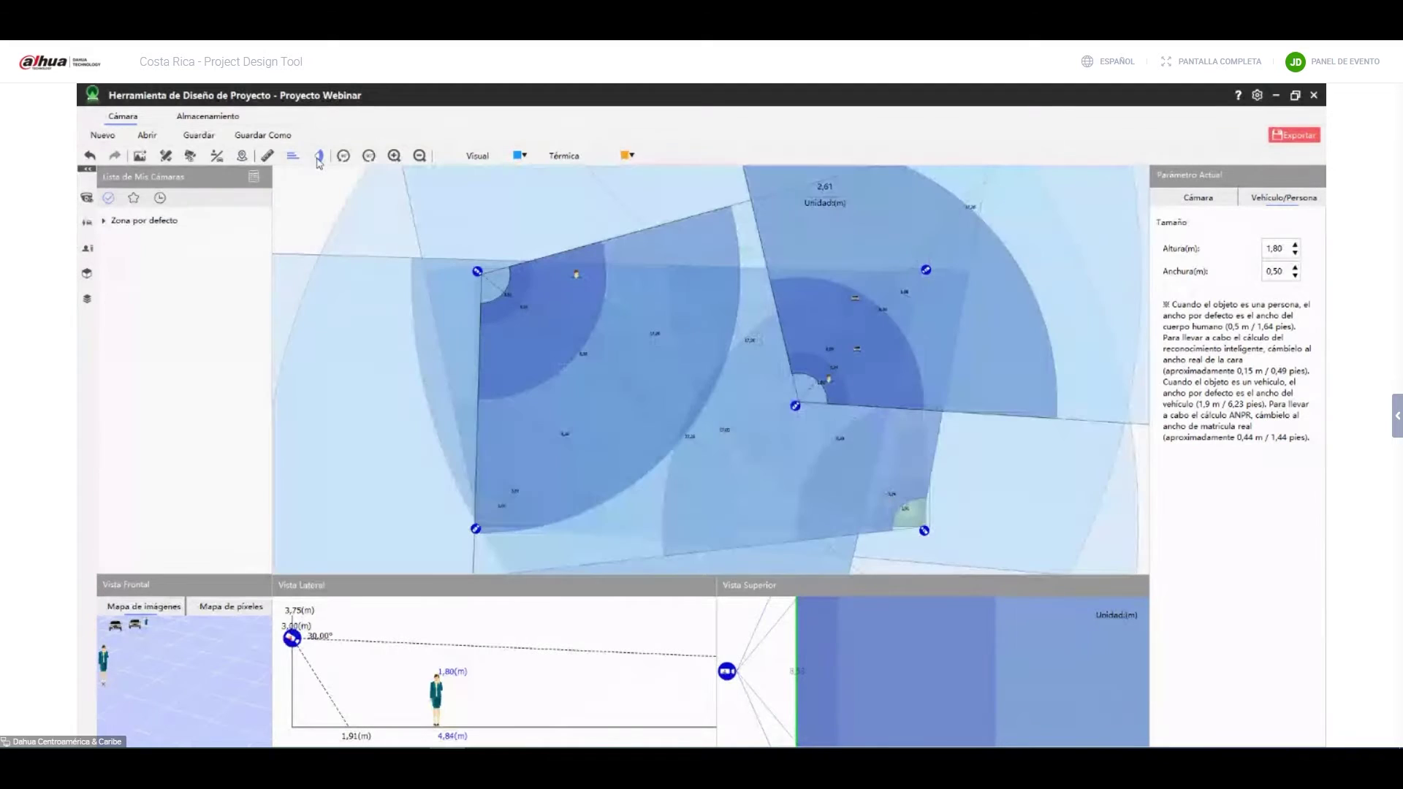
# Hide the camera coverage areas and measure distances along the floor plan's upper boundary and beside its 10.80 m vertical dimension.
pyautogui.click(318, 158)
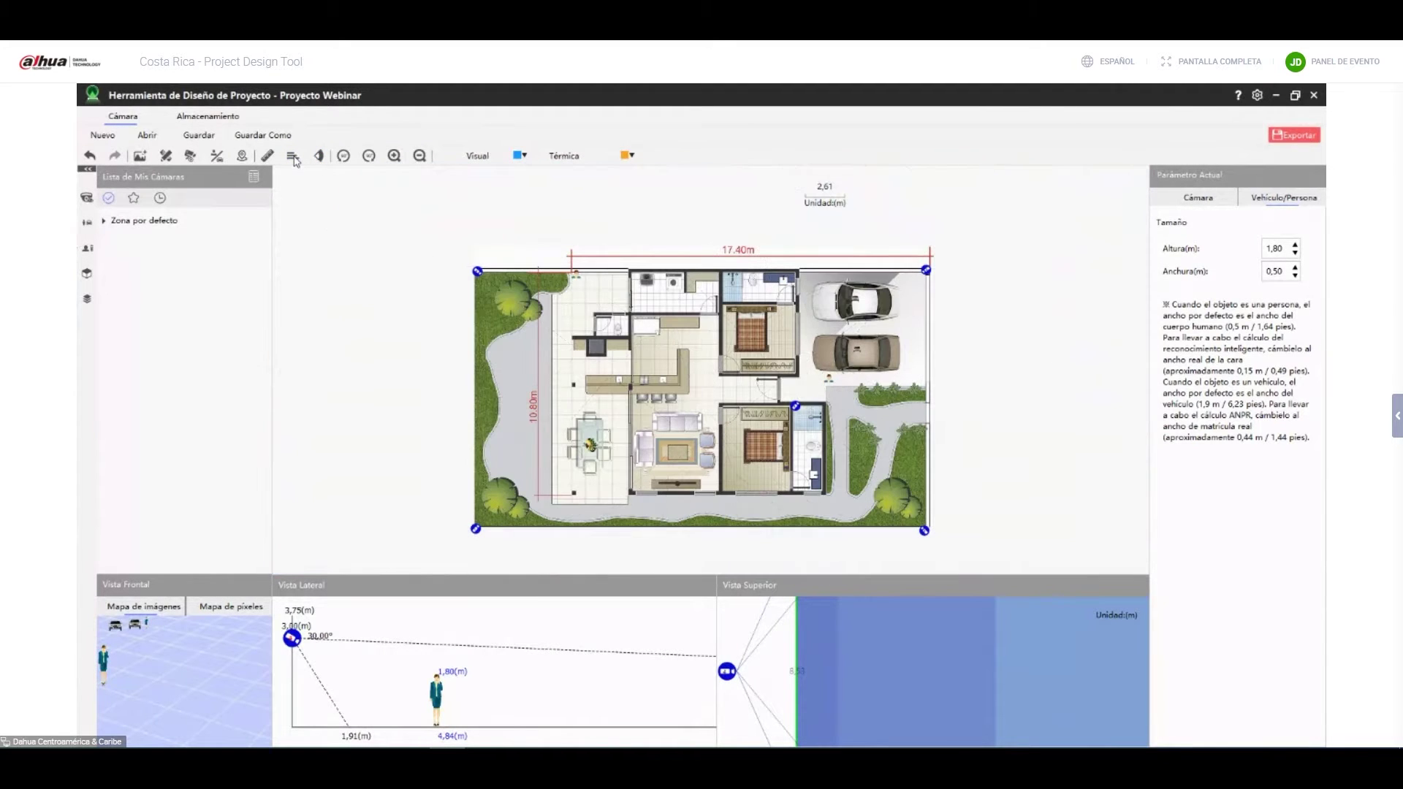
pyautogui.click(295, 157)
pyautogui.click(268, 155)
pyautogui.click(268, 157)
pyautogui.click(268, 158)
pyautogui.moveTo(475, 271); pyautogui.dragTo(328, 271)
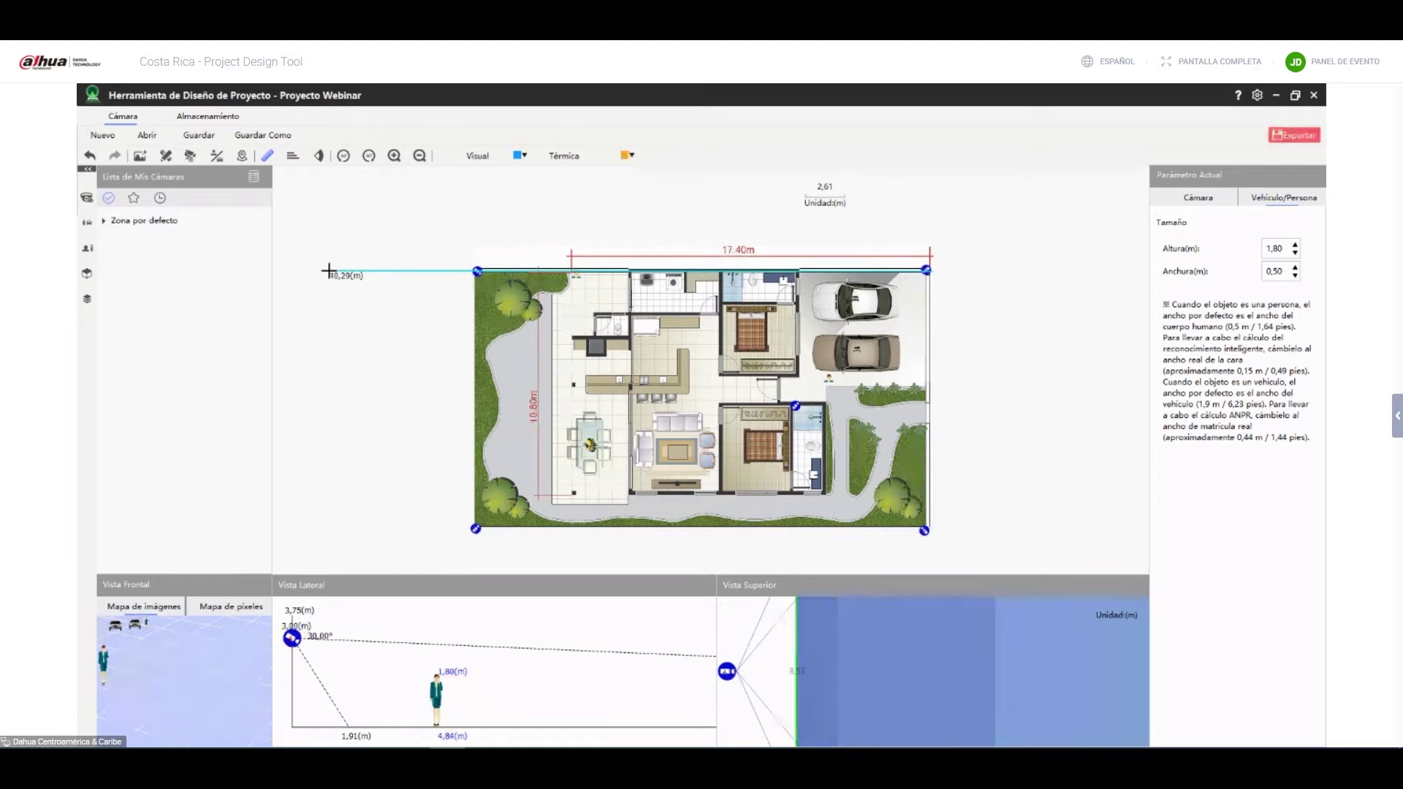
pyautogui.click(539, 497)
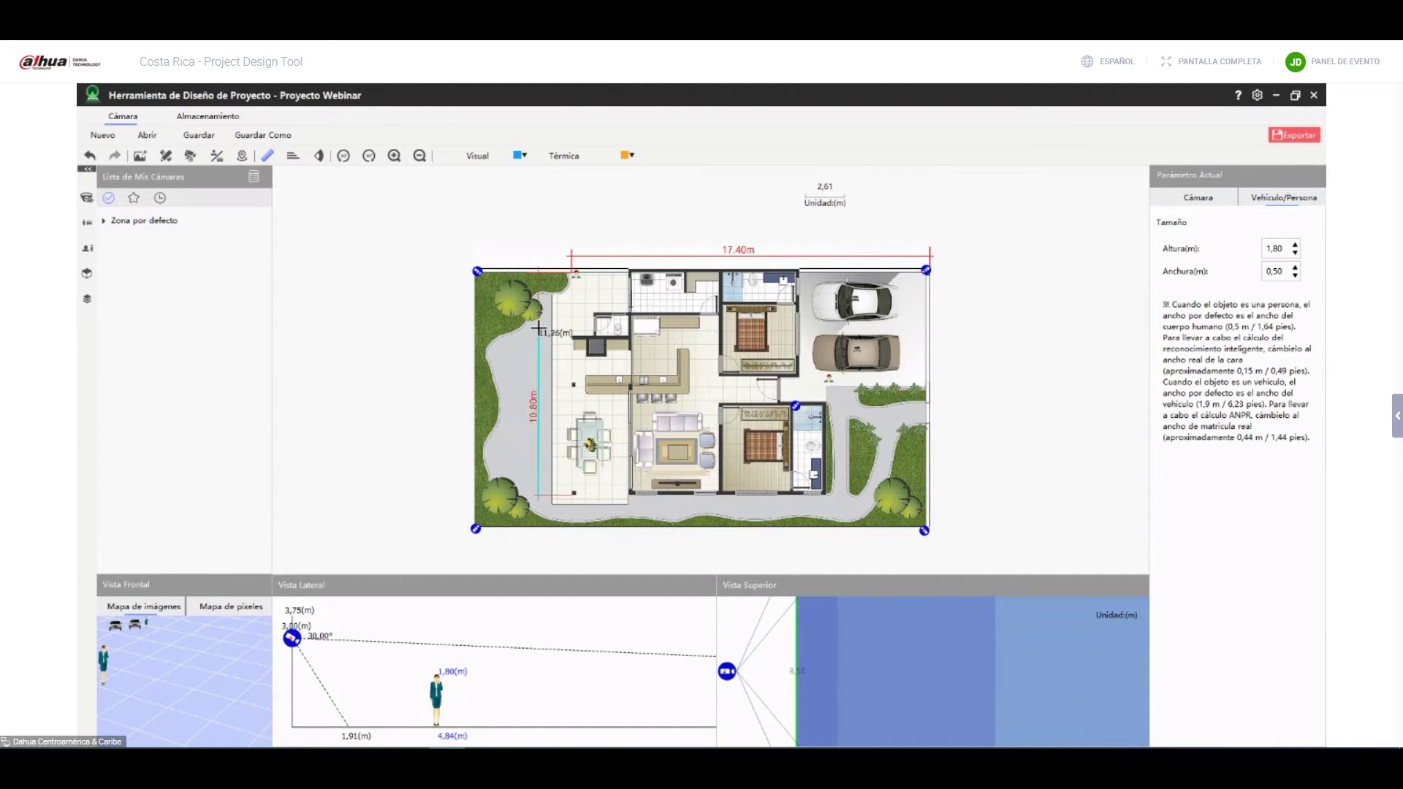
pyautogui.press('Escape')
# Open the camera selection catalogue and browse the Térmica, CVI, PTZ and IPC camera types.
pyautogui.click(191, 156)
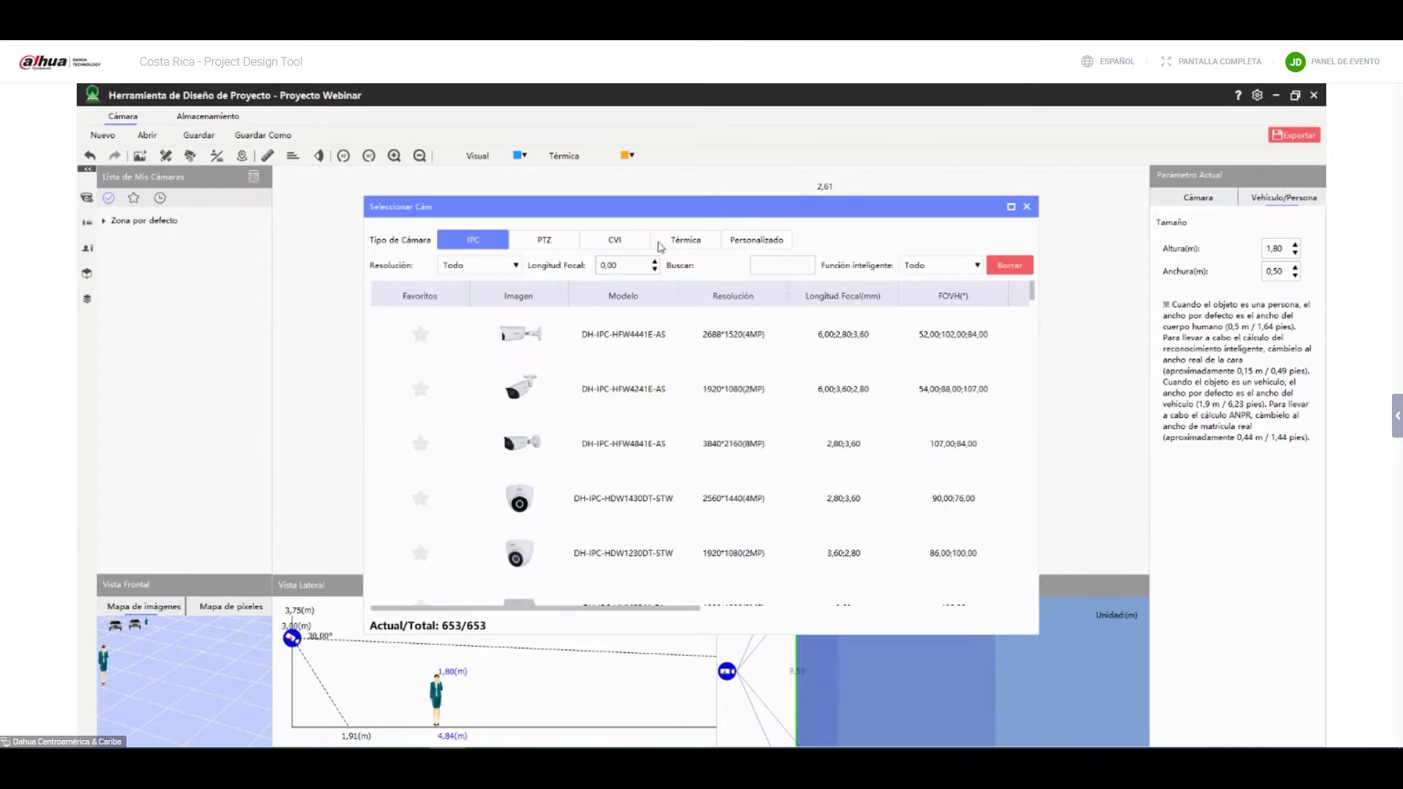
pyautogui.click(684, 241)
pyautogui.click(620, 246)
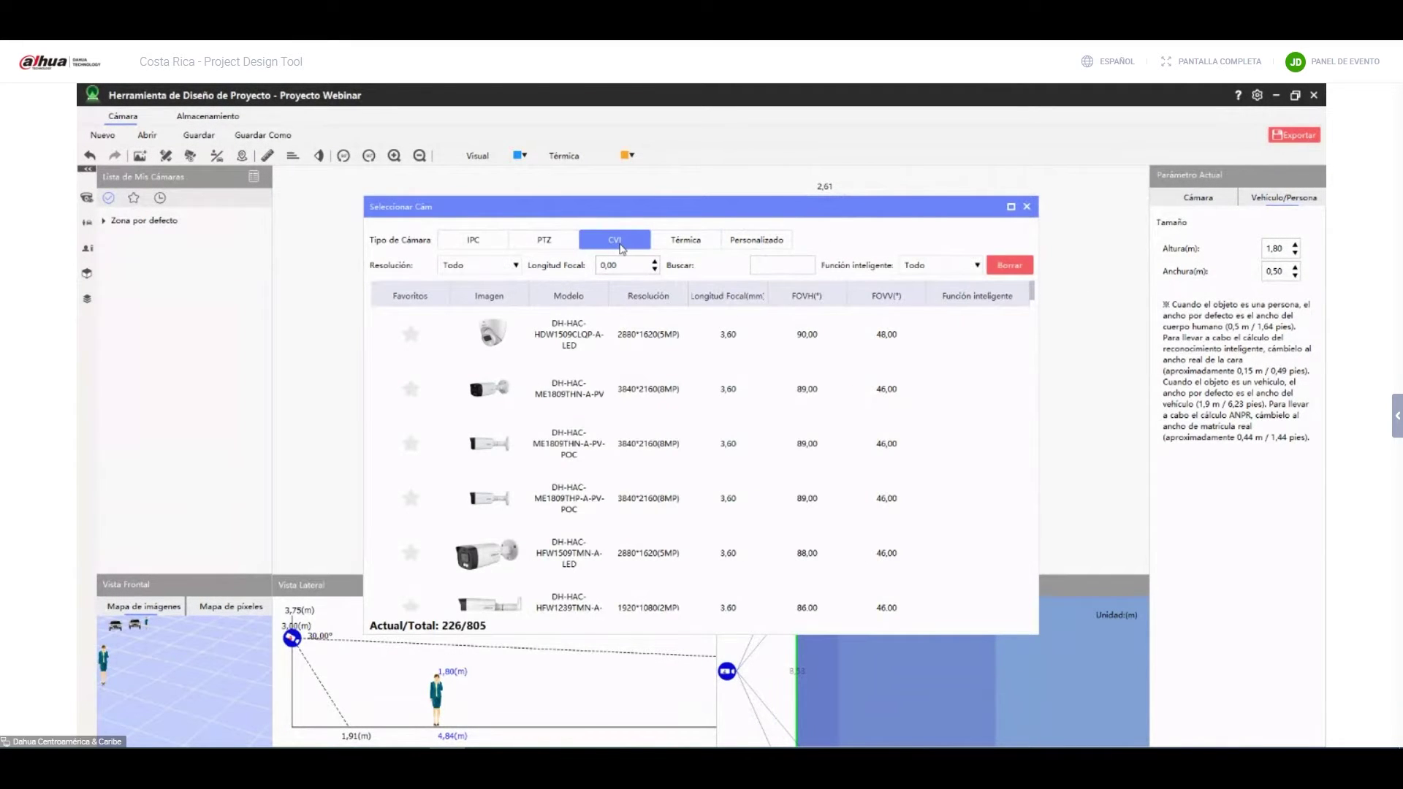
pyautogui.click(560, 243)
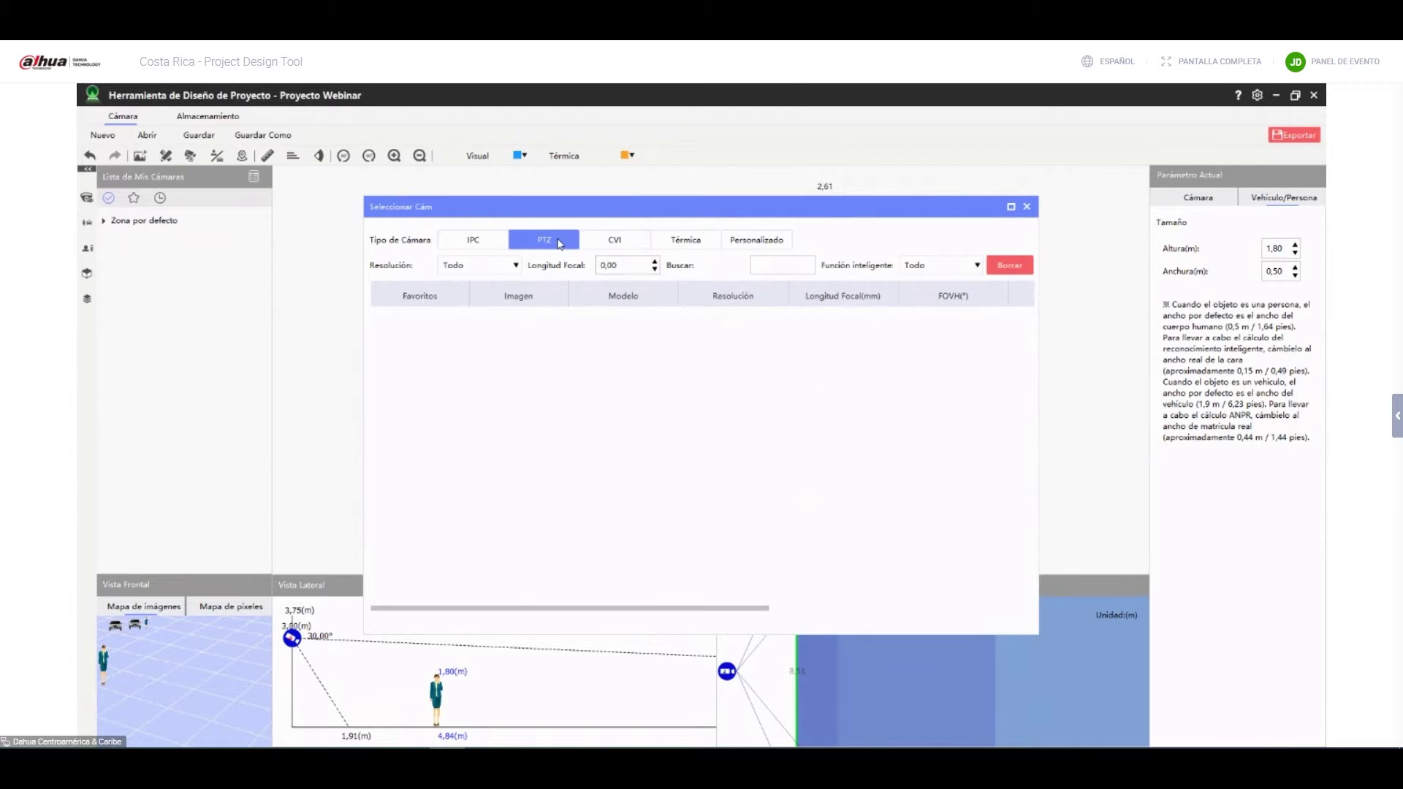
pyautogui.click(483, 248)
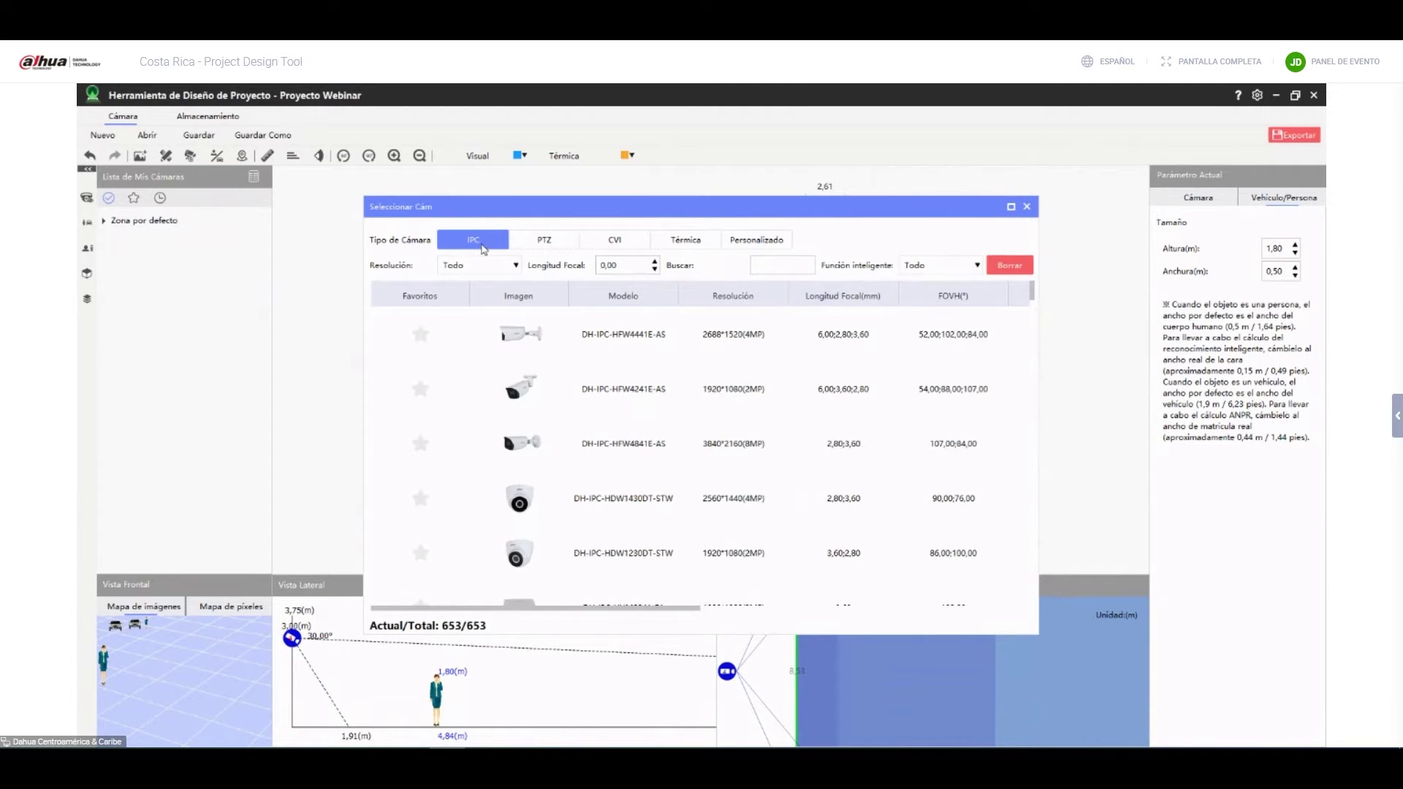
# Compare the model naming of the CVI, IPC, PTZ and Térmica cameras in the catalogue.
pyautogui.click(619, 247)
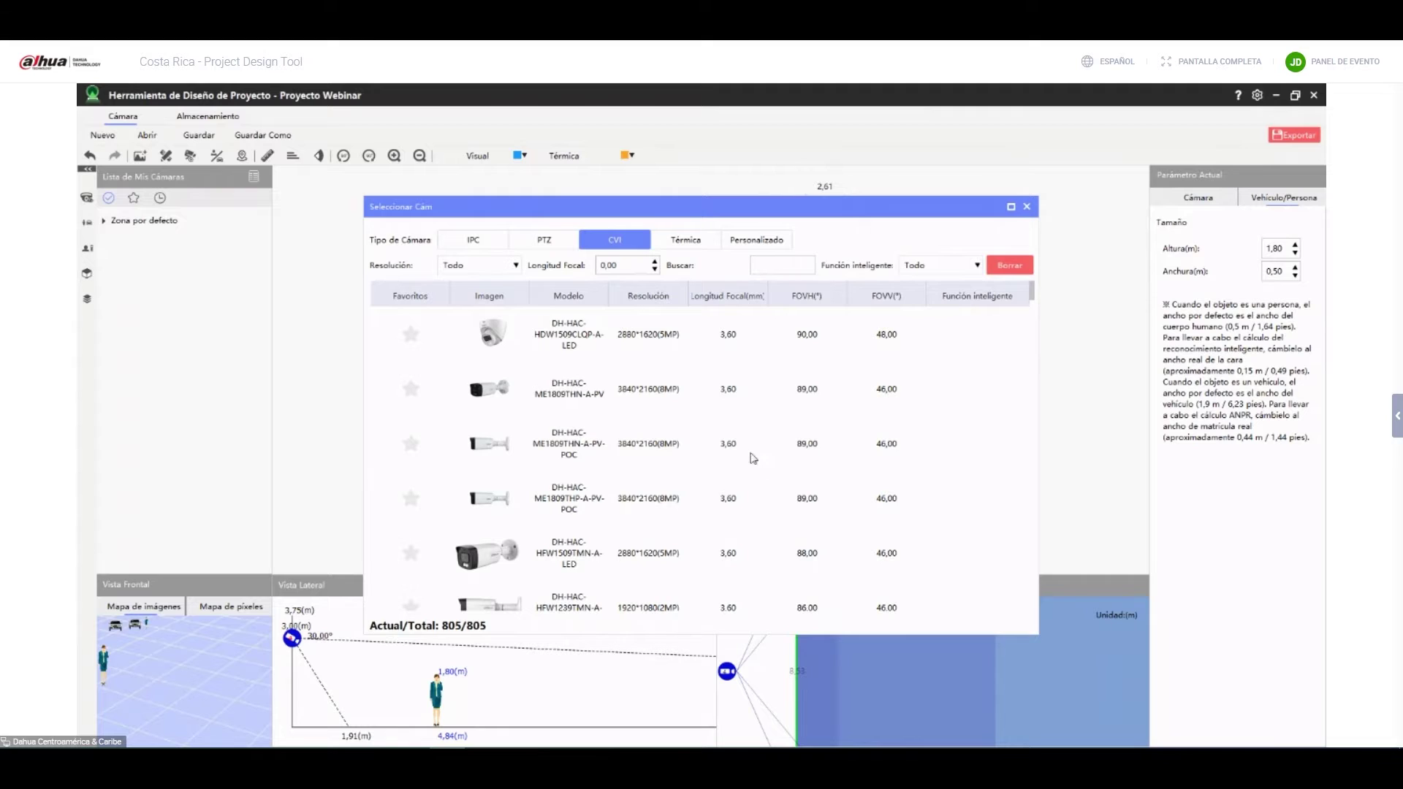
pyautogui.click(472, 232)
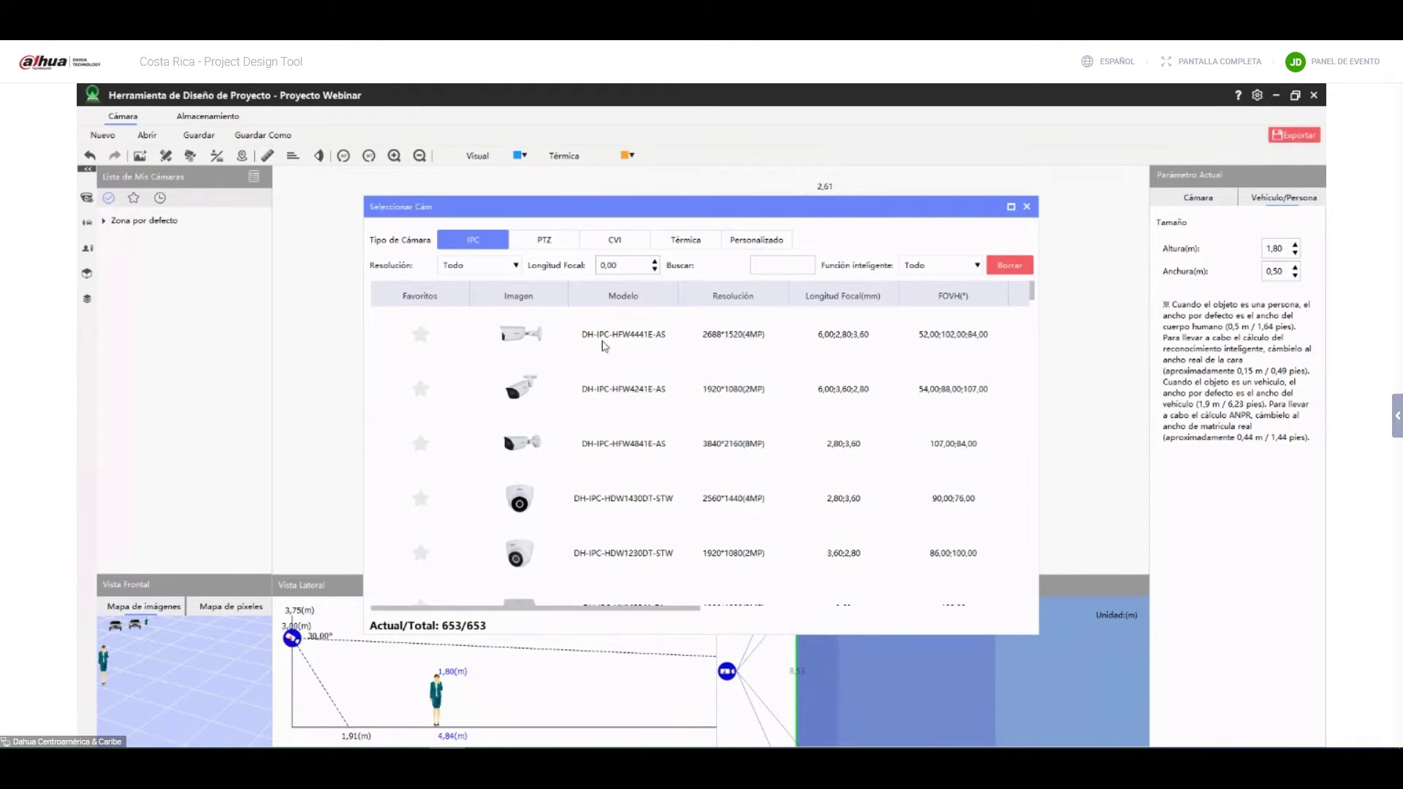
pyautogui.click(599, 243)
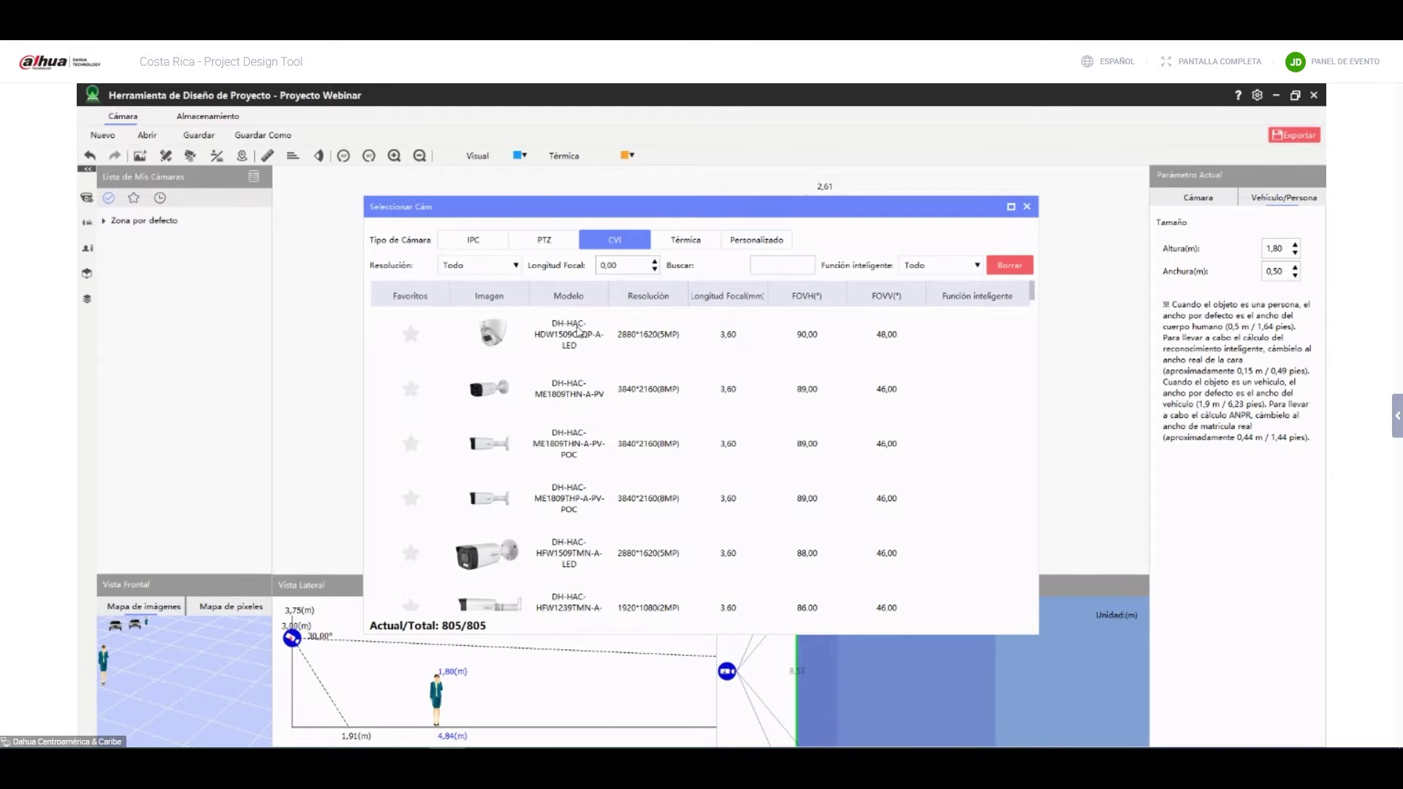
pyautogui.click(482, 250)
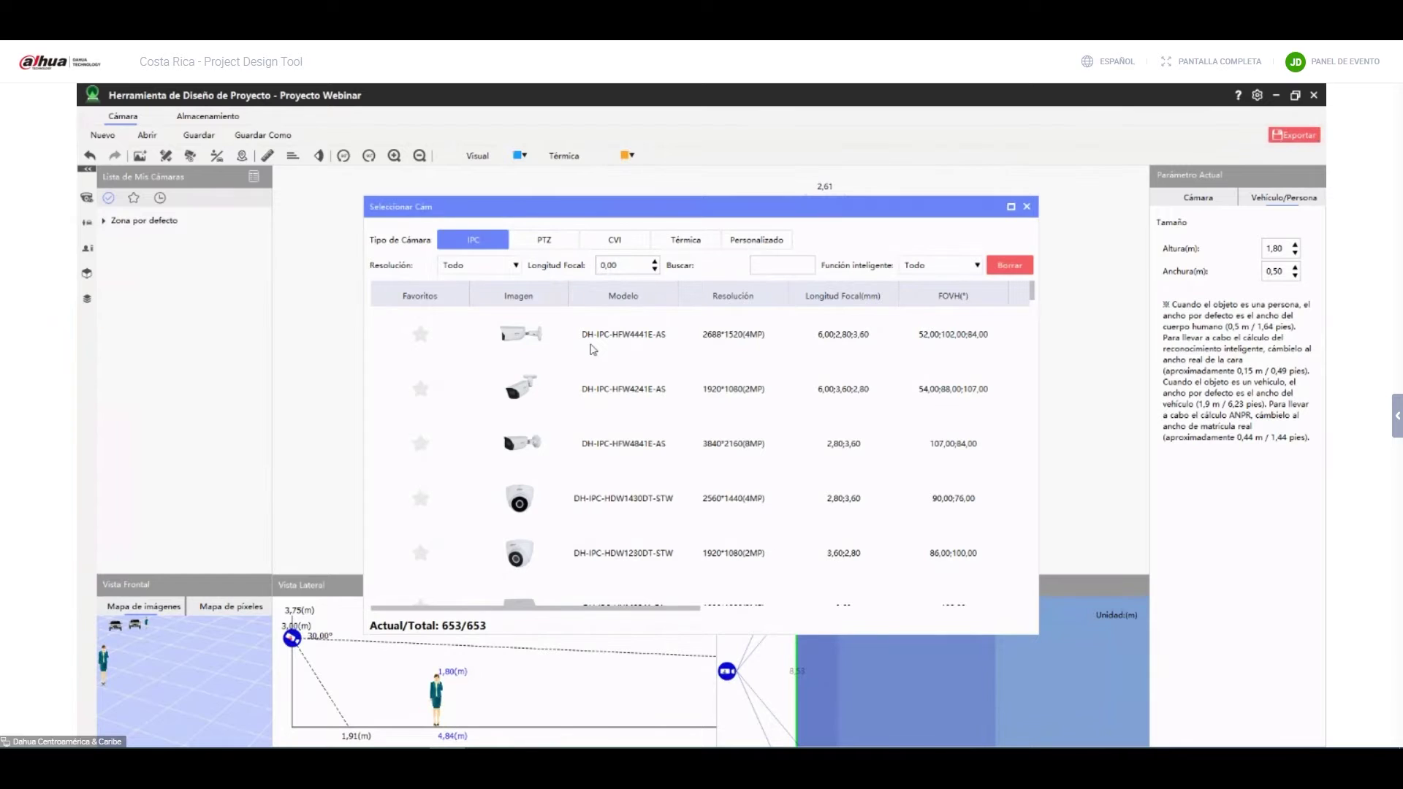
pyautogui.click(553, 243)
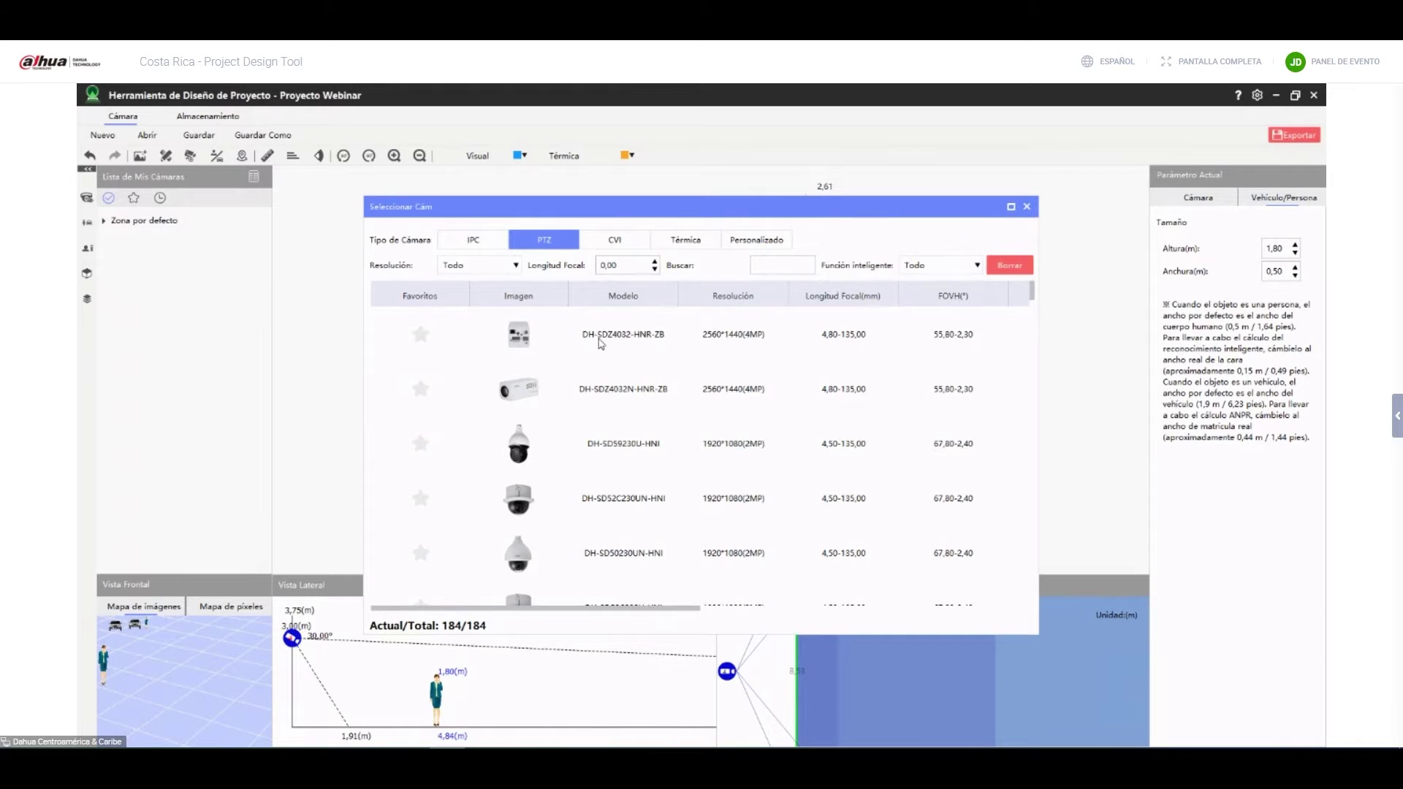
pyautogui.click(461, 247)
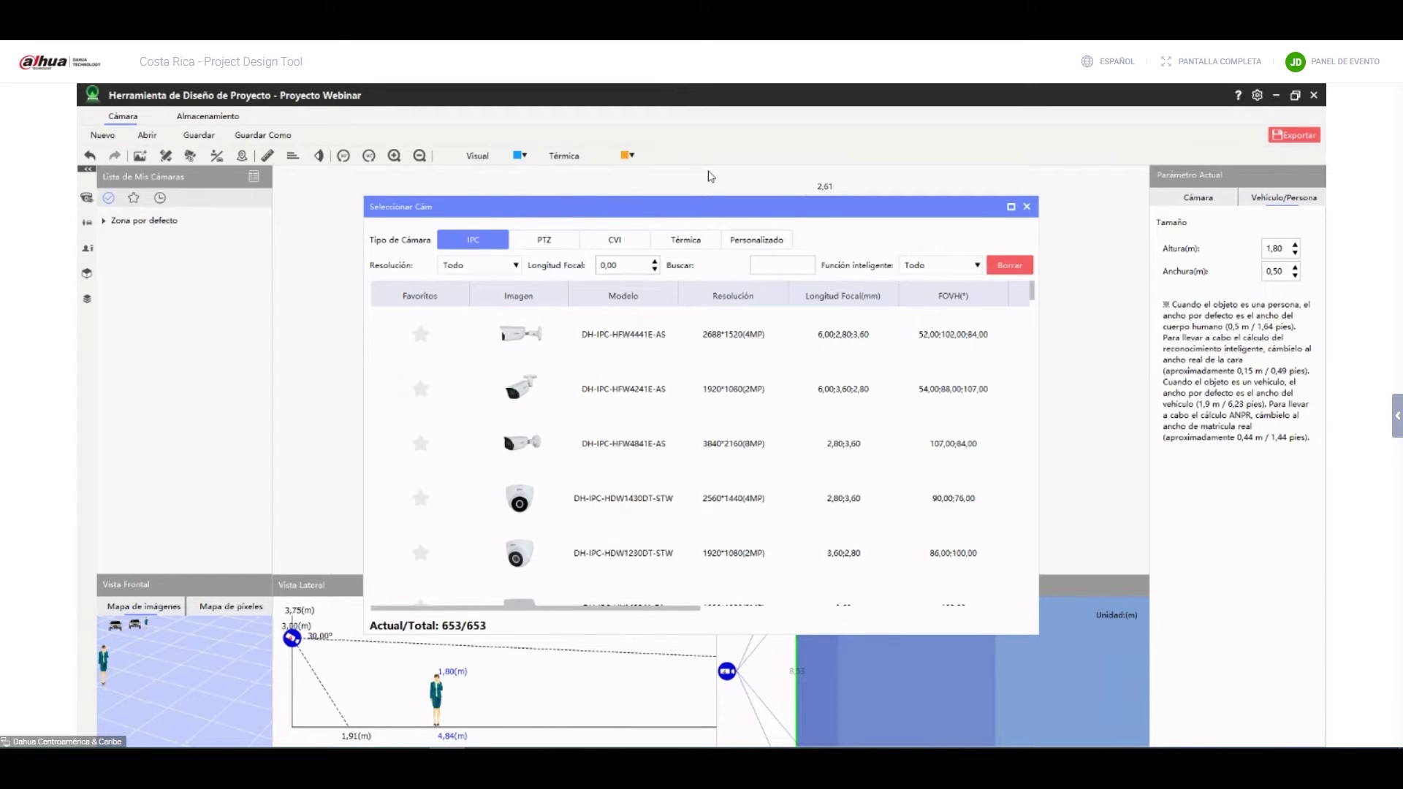
pyautogui.click(702, 239)
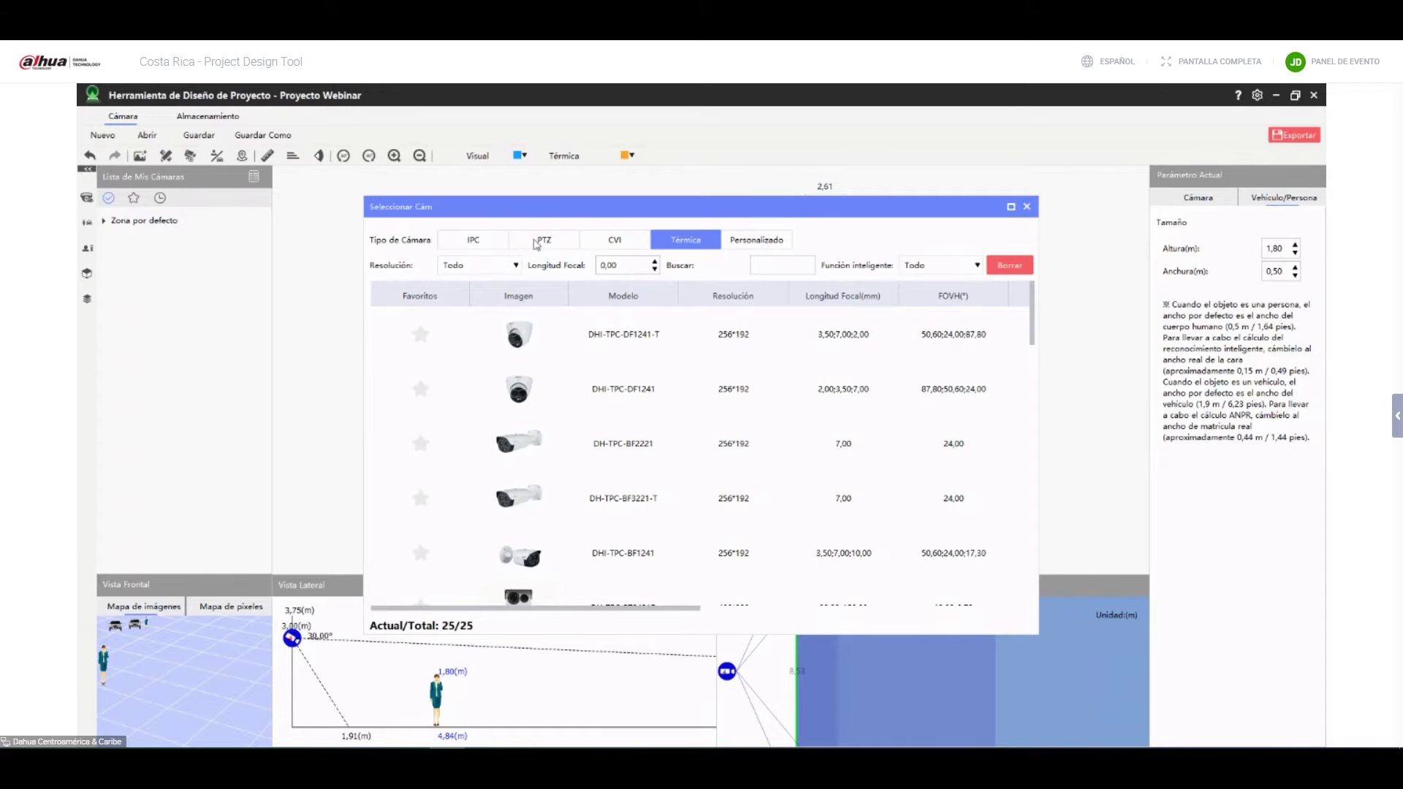
# Filter the IPC cameras by 1920*1080(2MP) resolution and close the camera catalogue.
pyautogui.click(488, 249)
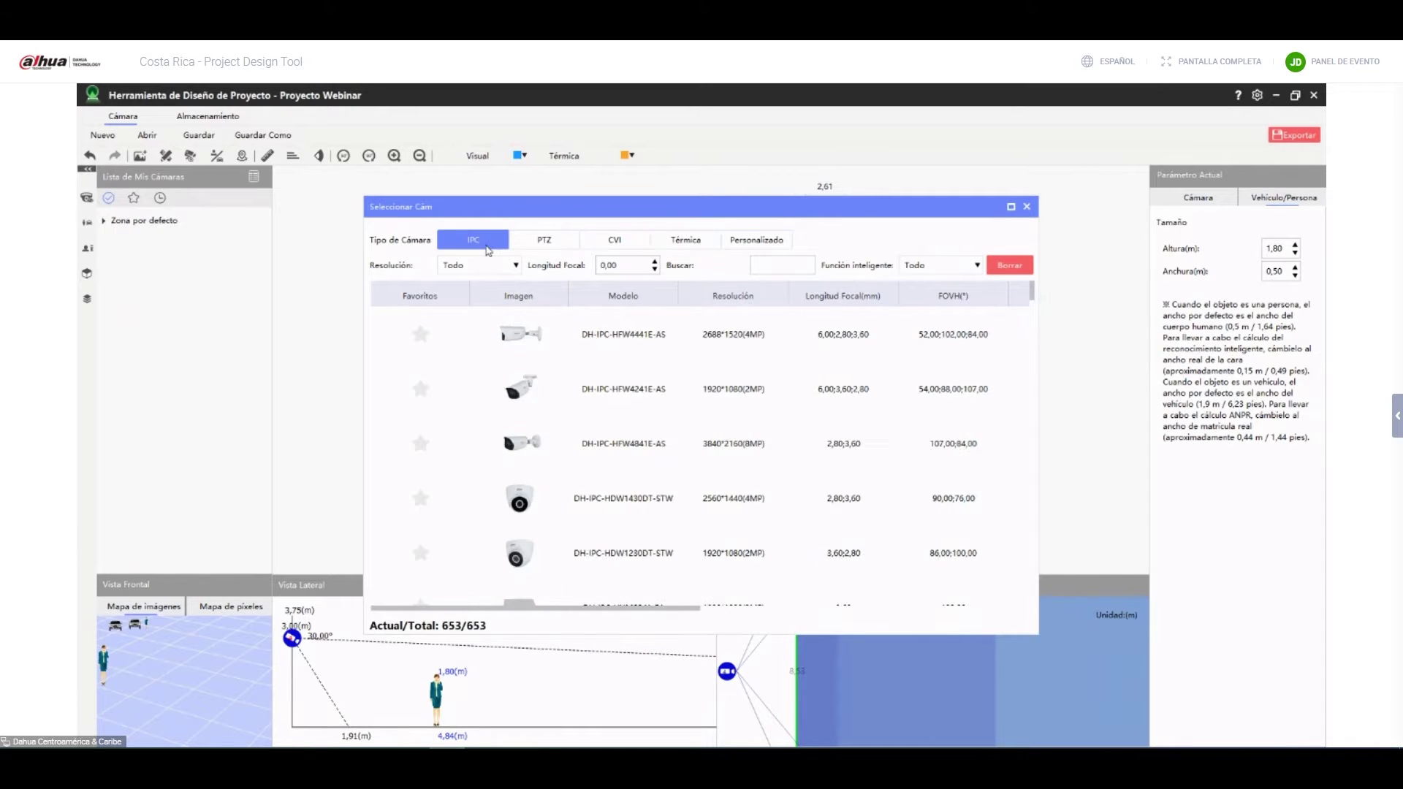
pyautogui.moveTo(740, 215)
pyautogui.mouseDown()
pyautogui.moveTo(754, 225)
pyautogui.moveTo(742, 368)
pyautogui.moveTo(740, 219)
pyautogui.mouseUp()
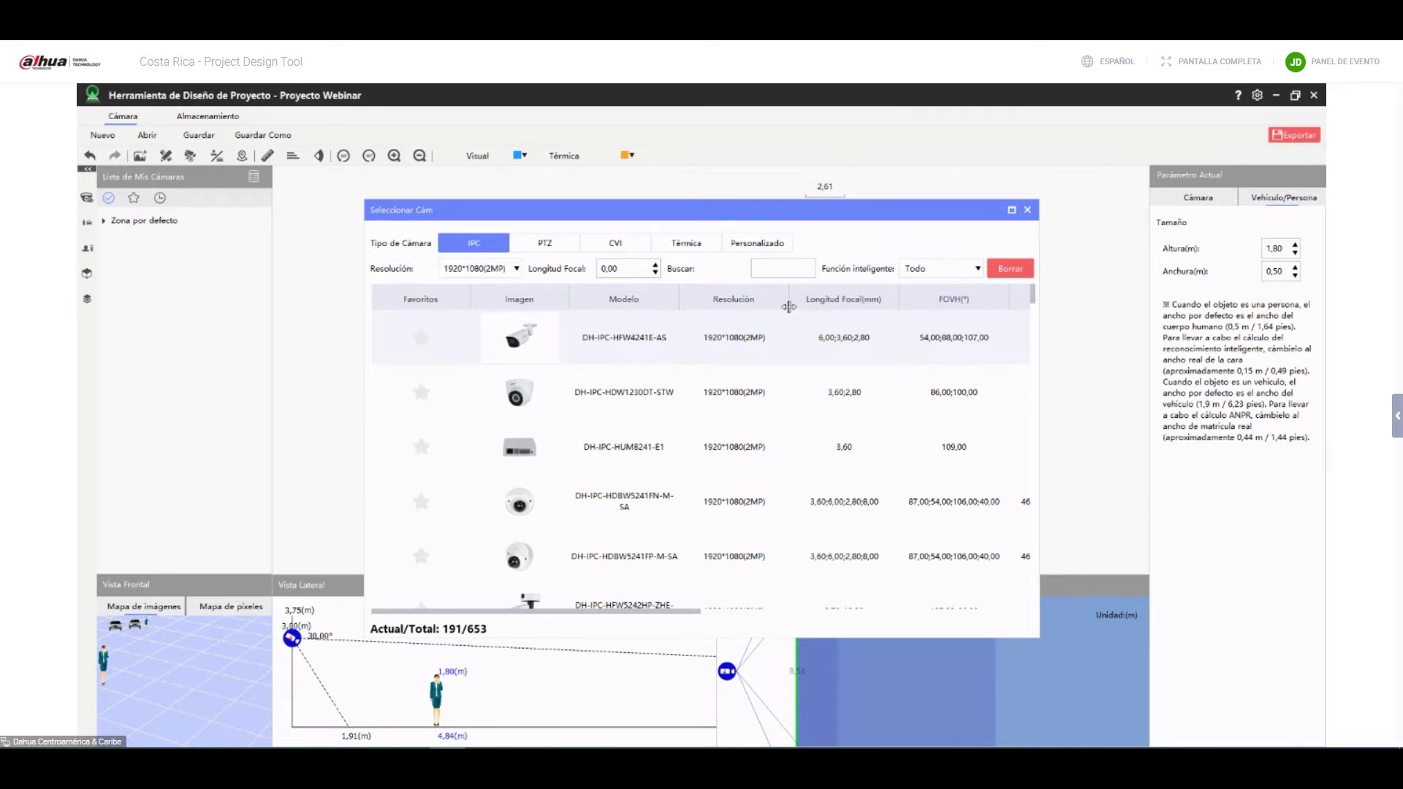
pyautogui.click(1028, 210)
# Show the coverage areas again and set the plan's lower-right camera to IVS personalizada monitoring.
pyautogui.scroll(-5, 1011, 345)
pyautogui.scroll(3, 1011, 345)
pyautogui.click(319, 157)
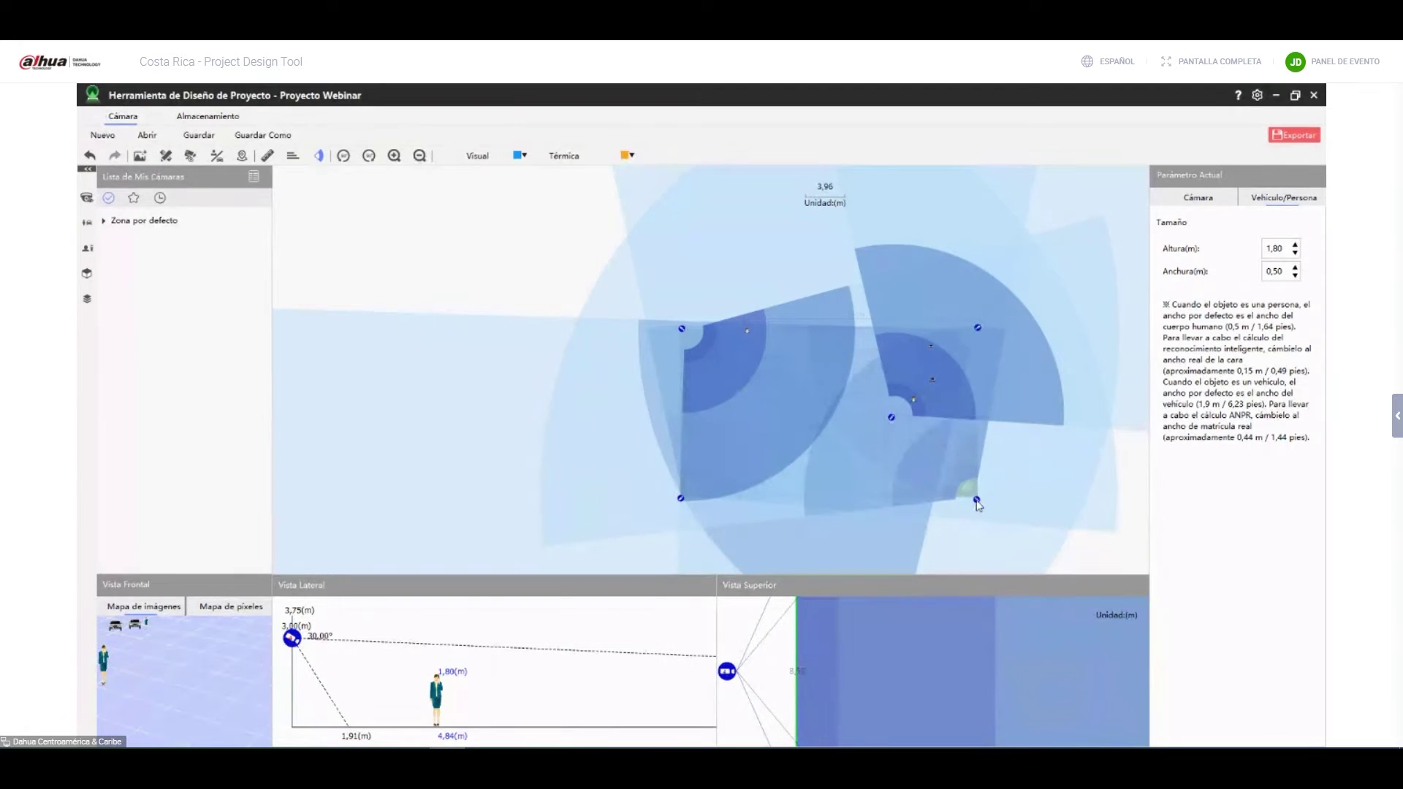
pyautogui.click(976, 500)
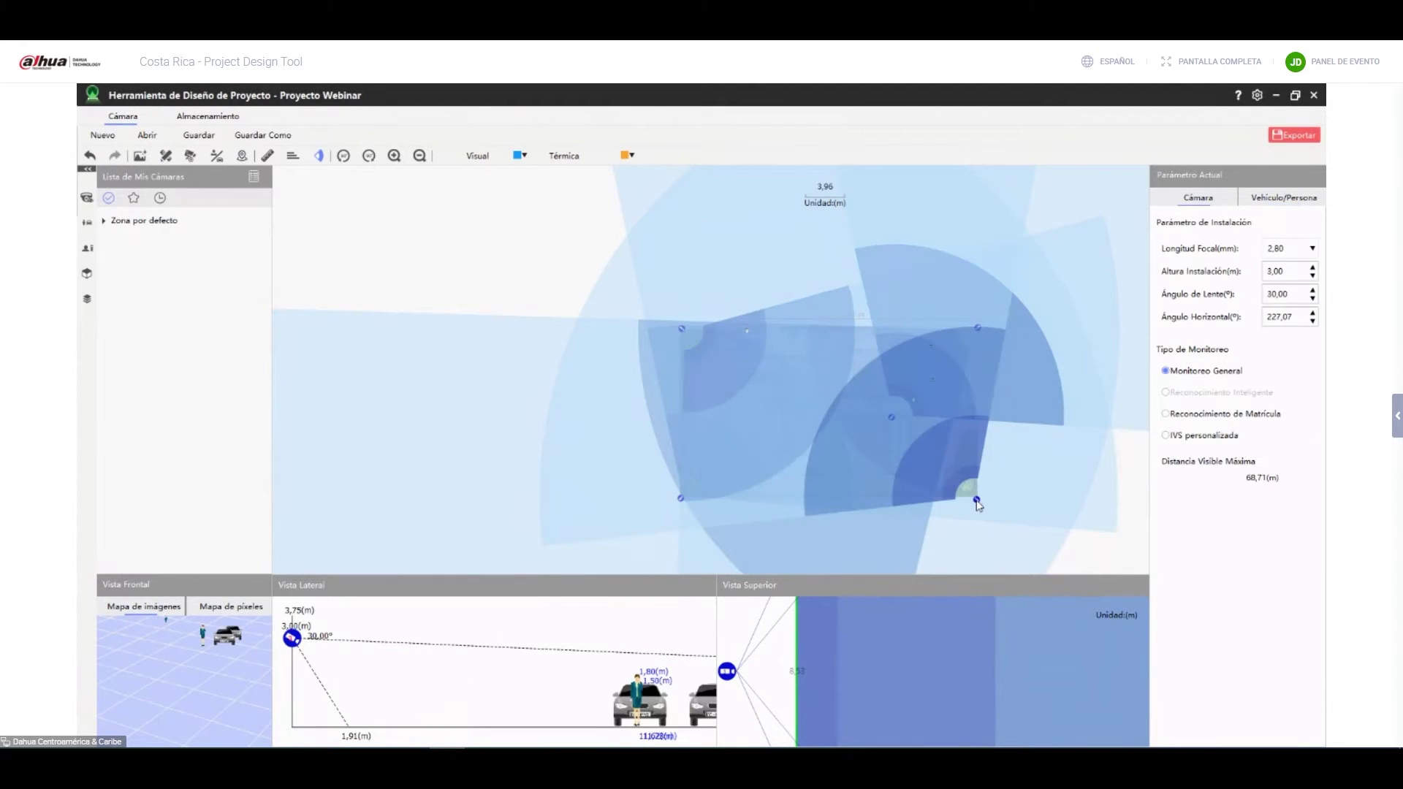
pyautogui.click(1166, 434)
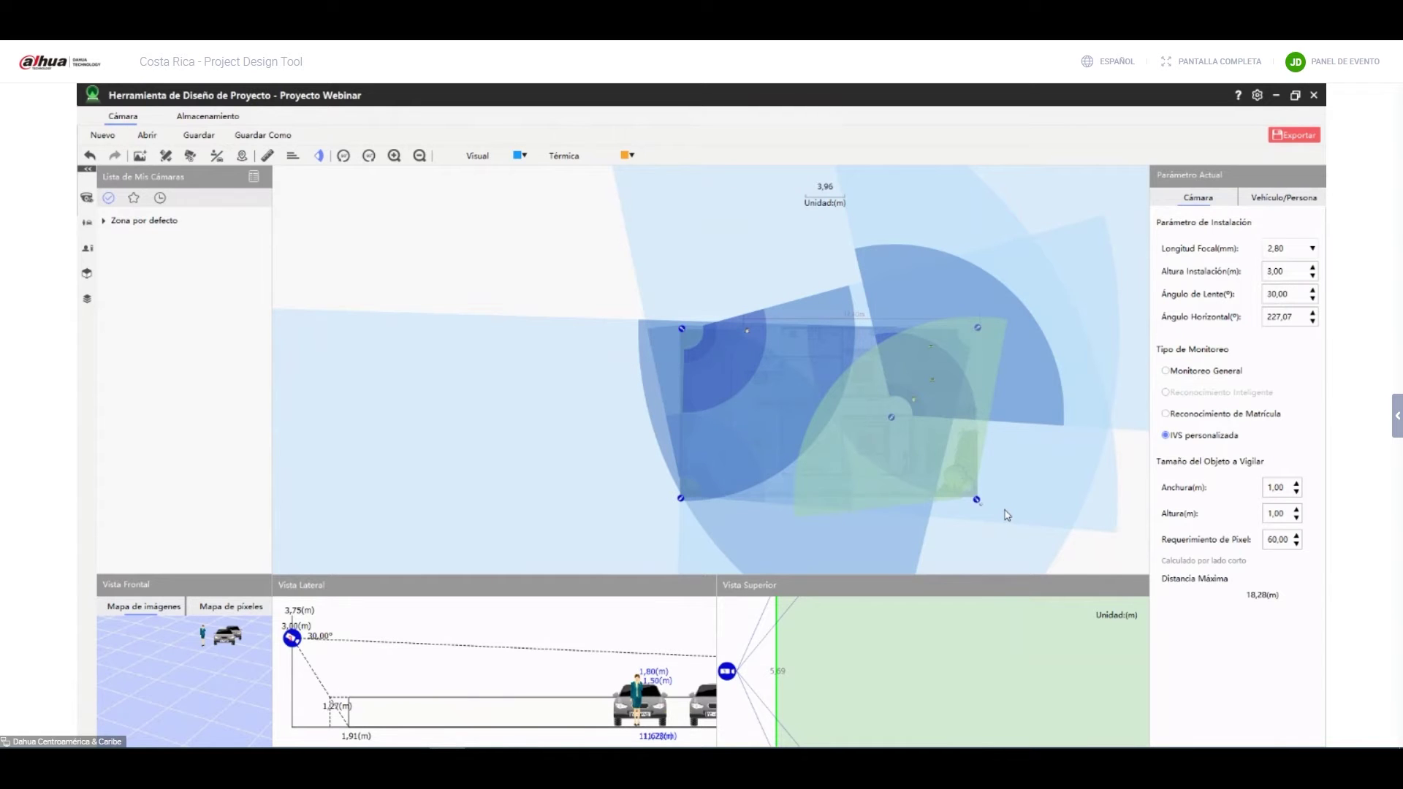
pyautogui.moveTo(1102, 575); pyautogui.dragTo(1030, 495)
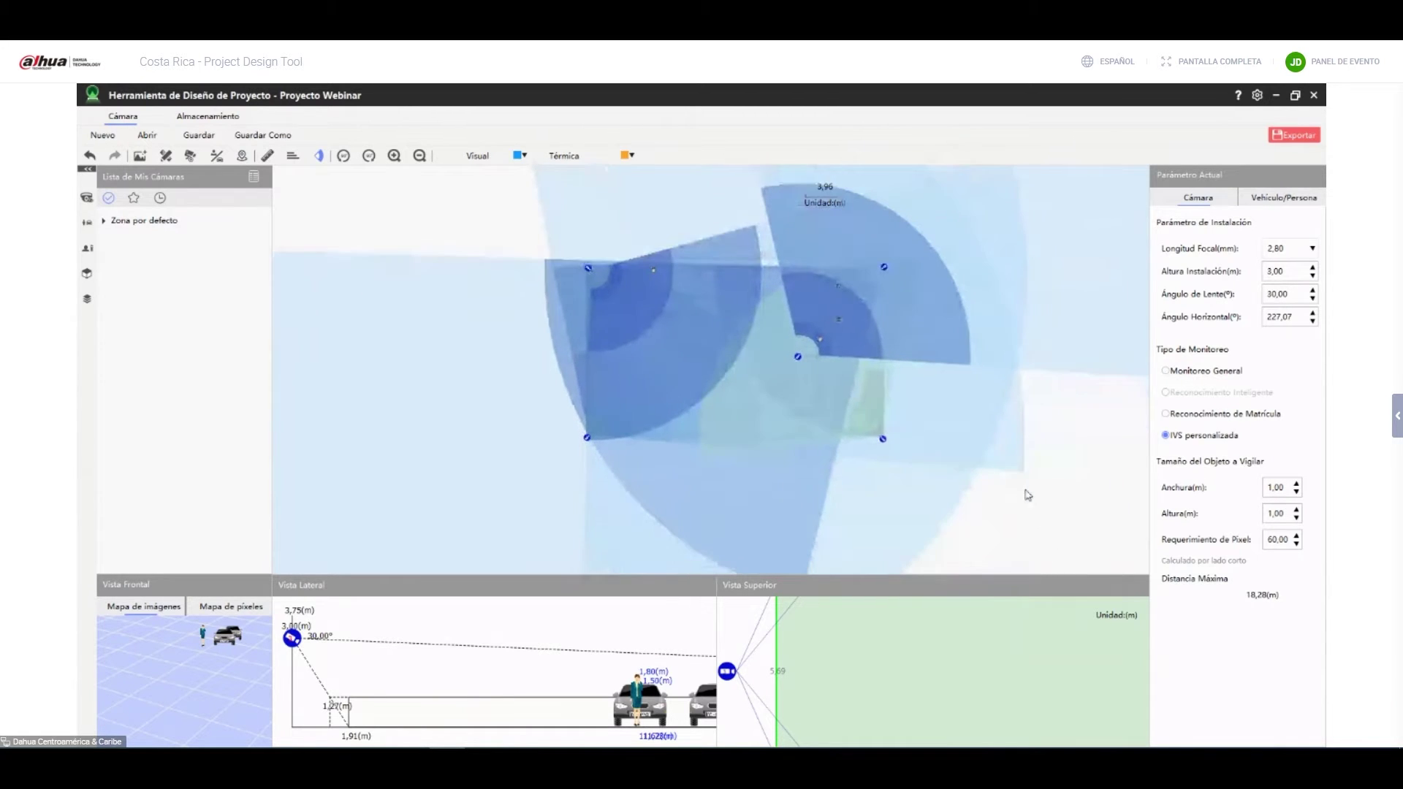
# Set the monitoring type of the camera at the plan's upper-right corner to IVS personalizada.
pyautogui.click(884, 440)
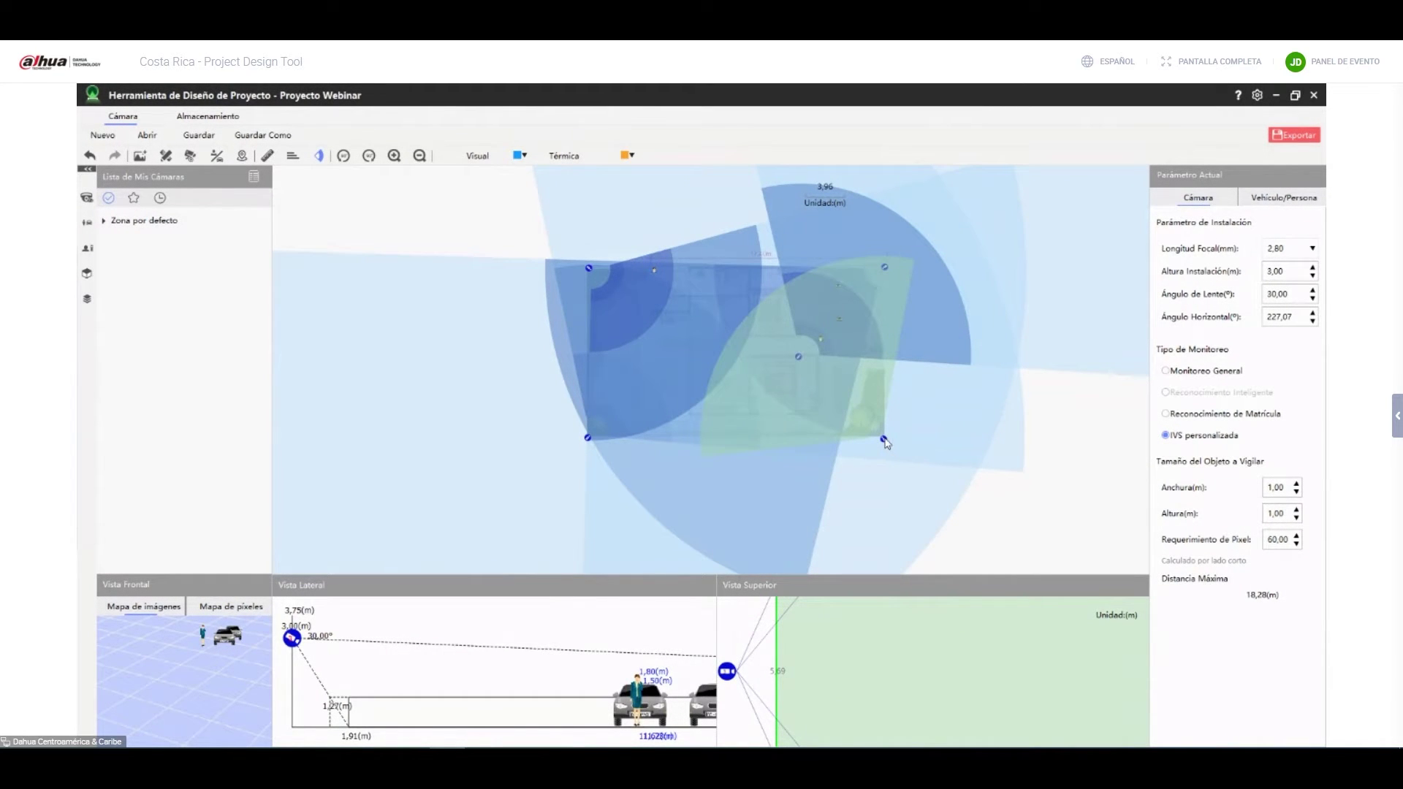
pyautogui.click(885, 267)
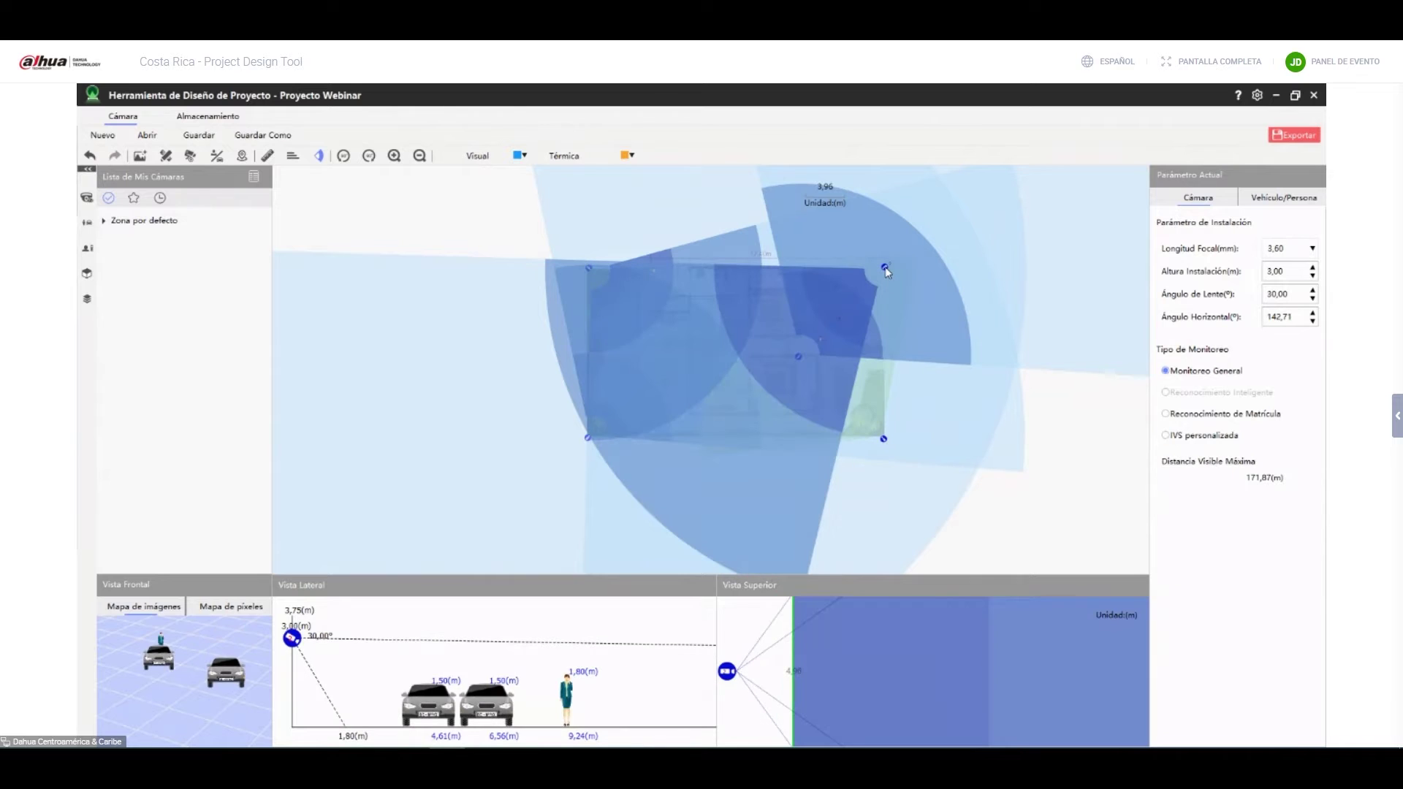
pyautogui.click(1165, 435)
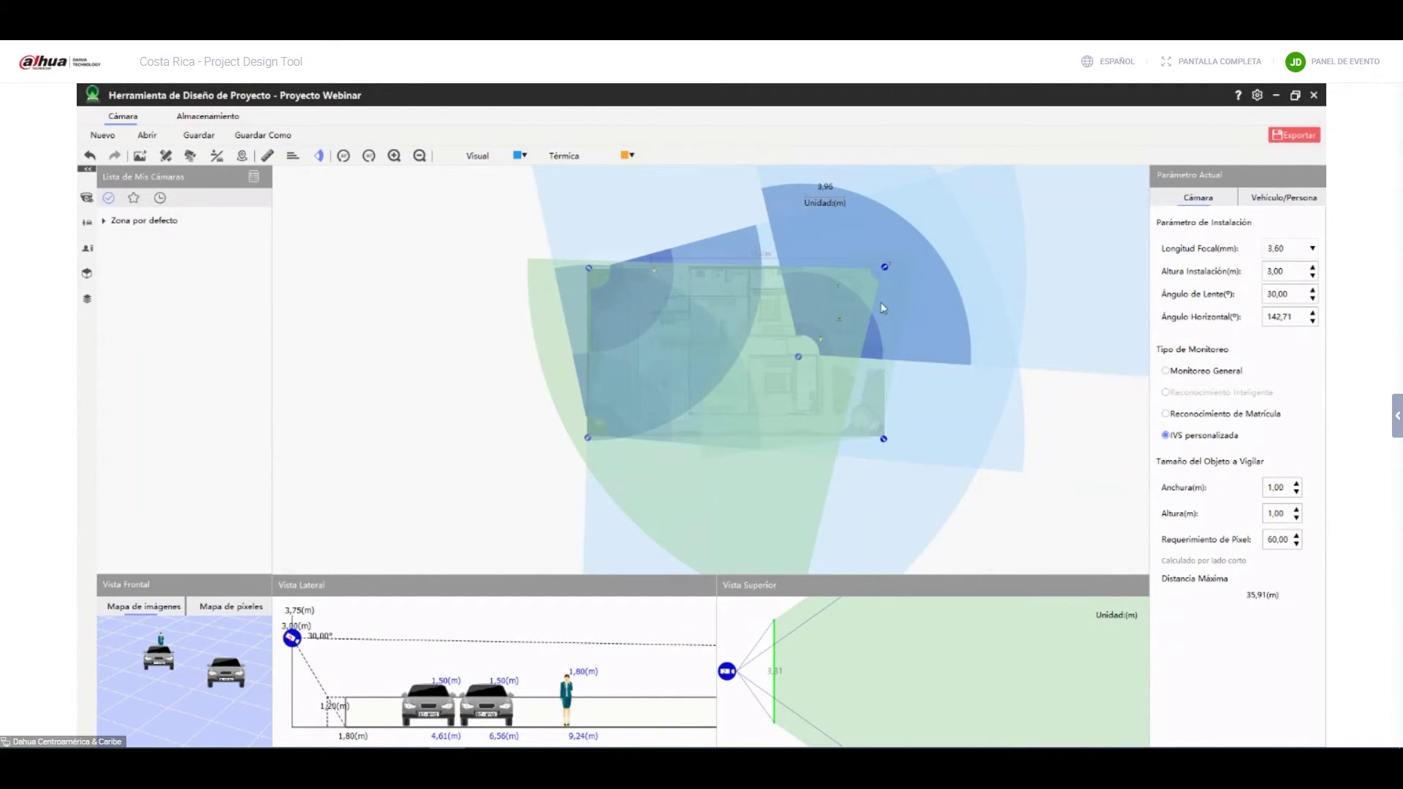
pyautogui.click(882, 440)
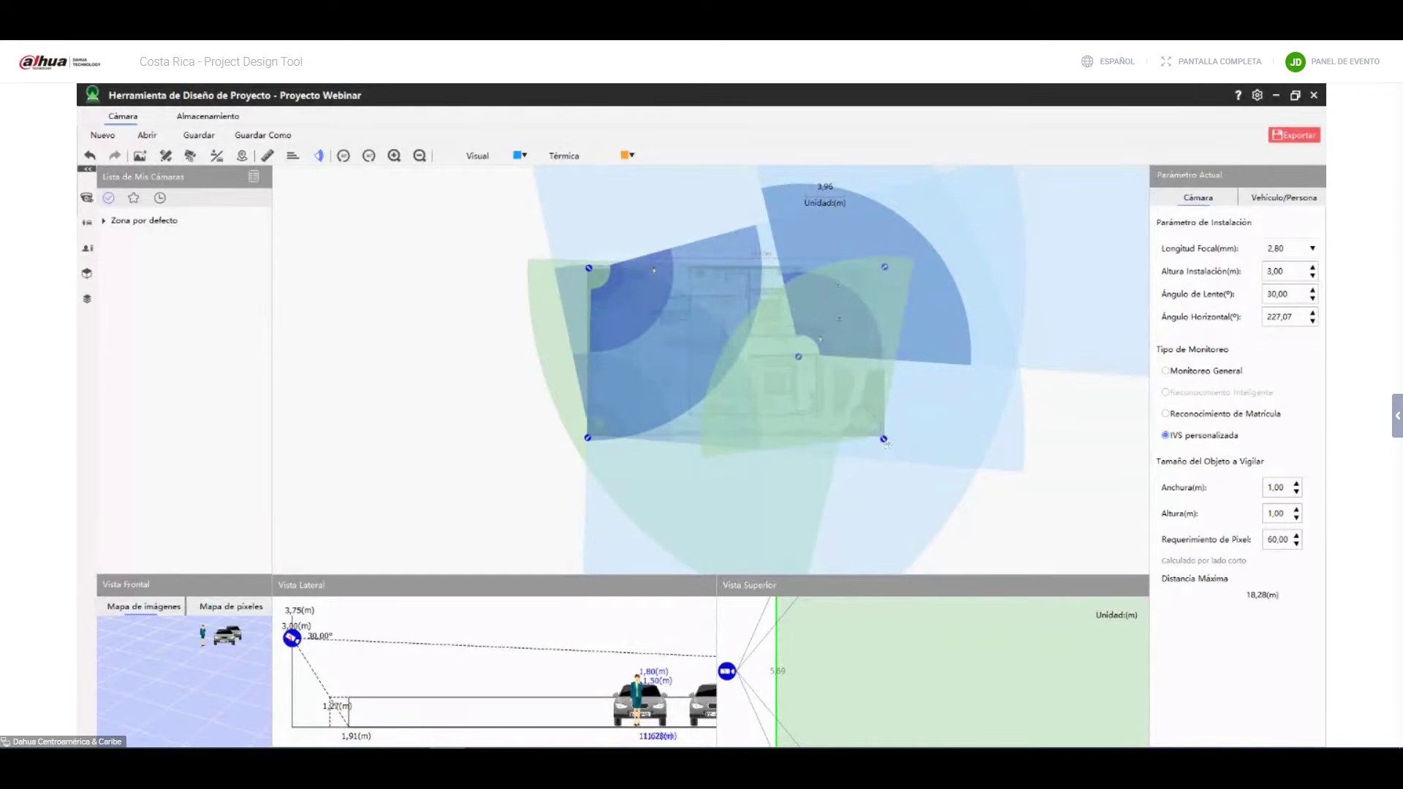
# Reopen the camera catalogue and filter the IPC models by a focal length of 2,80 mm.
pyautogui.click(189, 156)
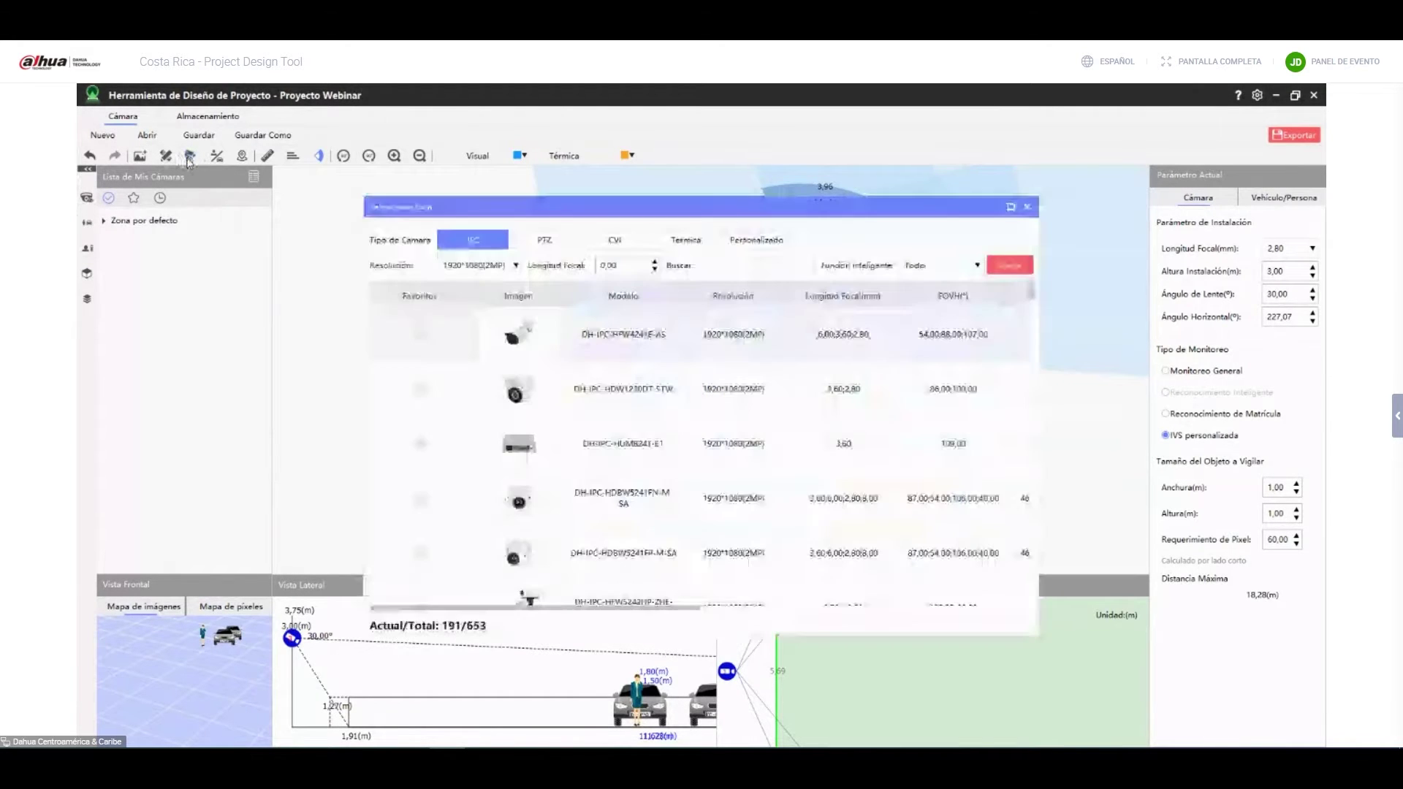
pyautogui.click(615, 267)
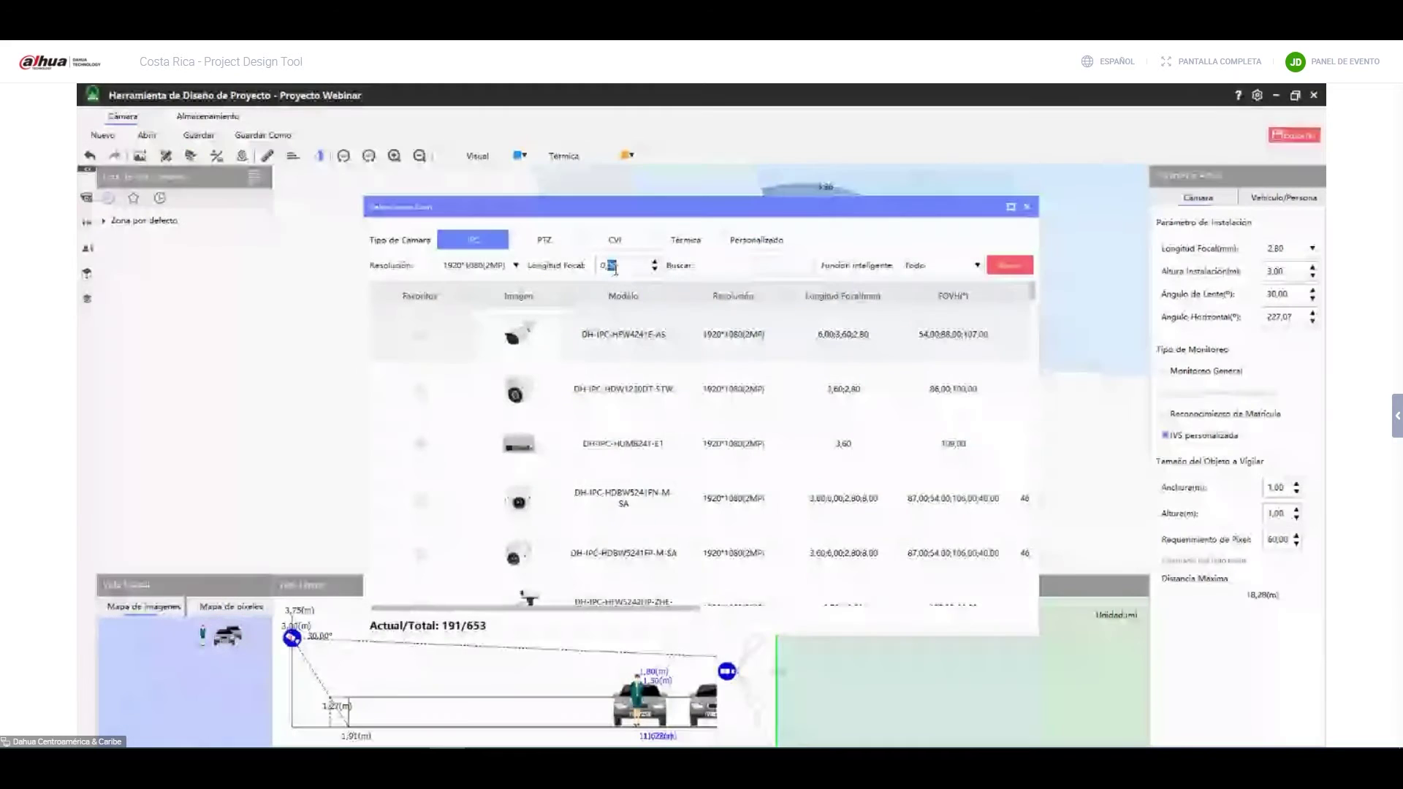
pyautogui.moveTo(615, 267); pyautogui.dragTo(585, 270)
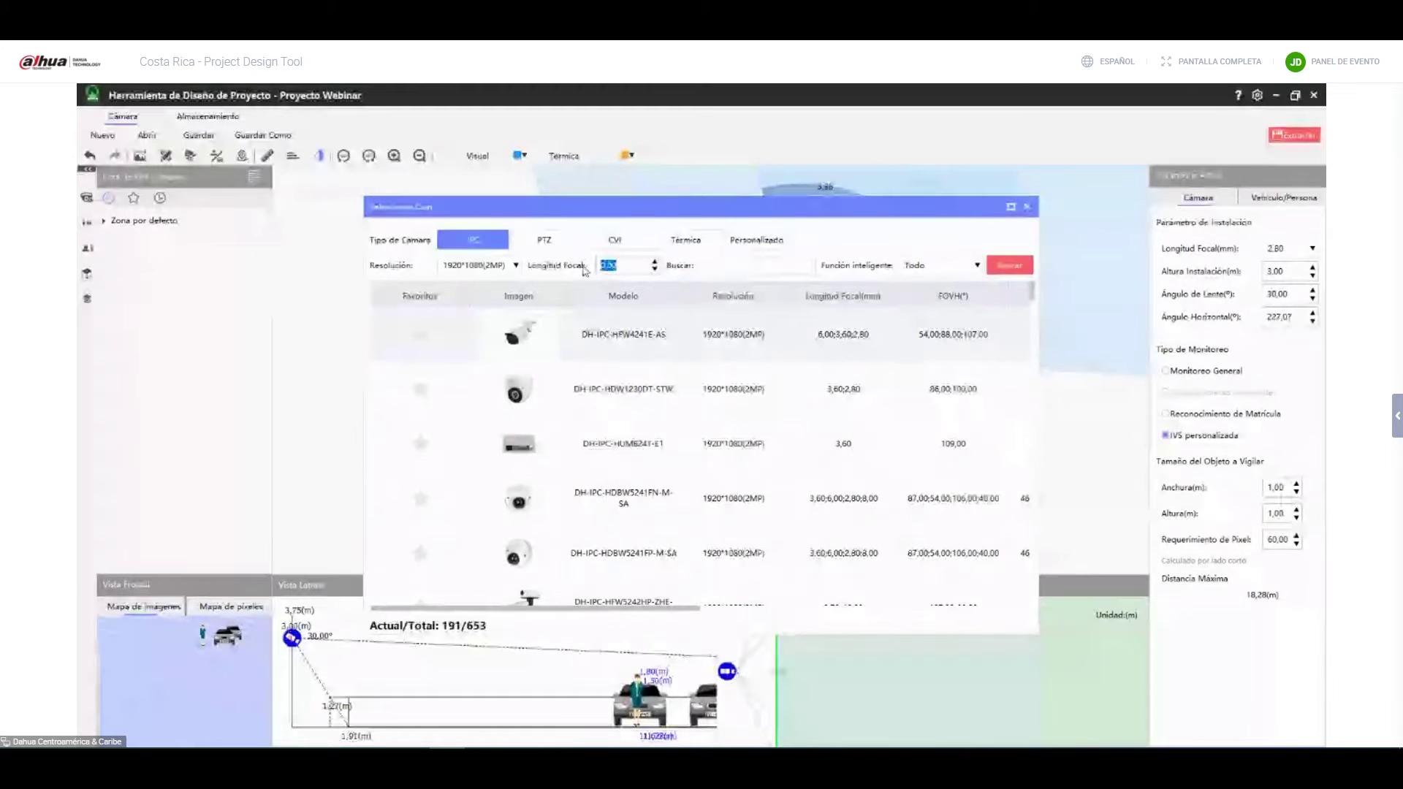
pyautogui.write('2')
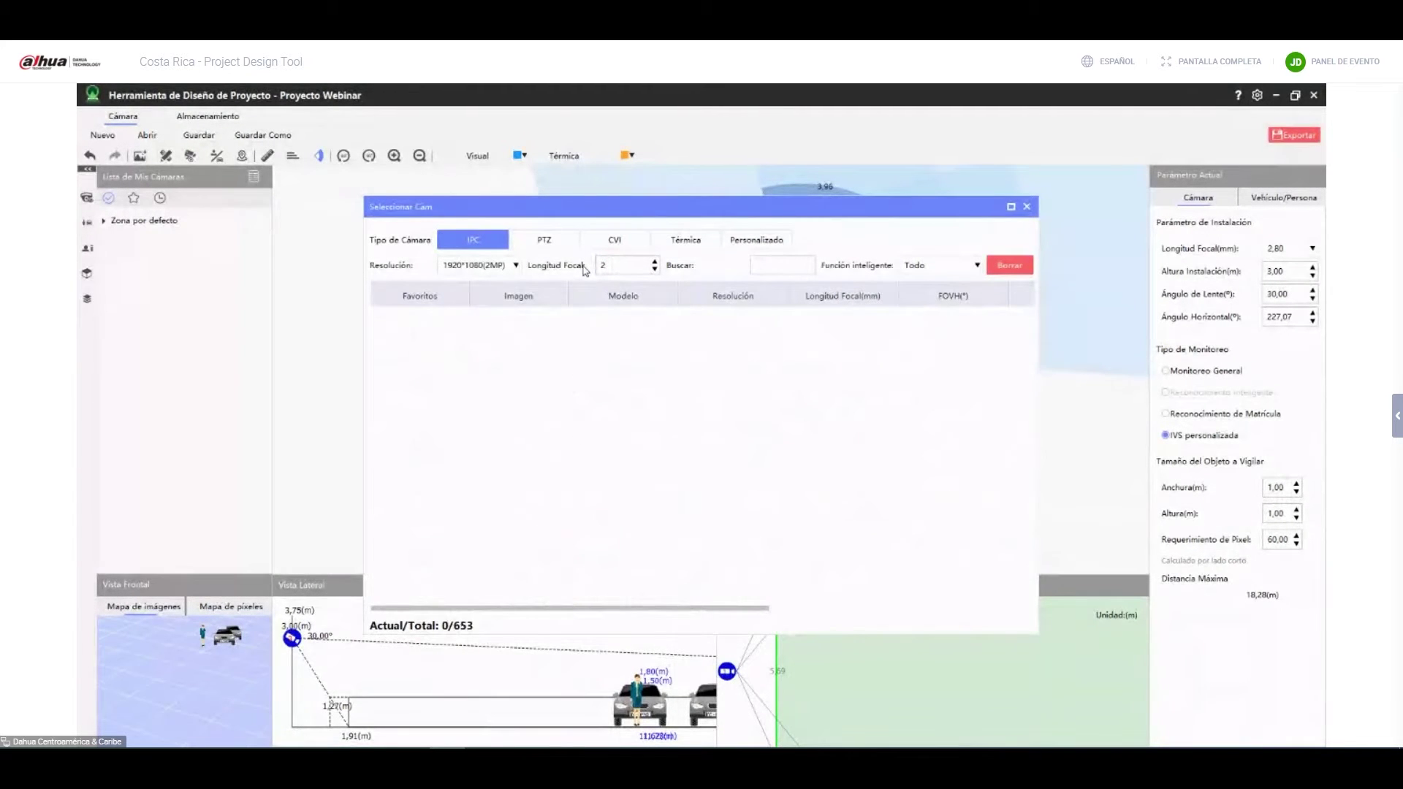
pyautogui.write(',8')
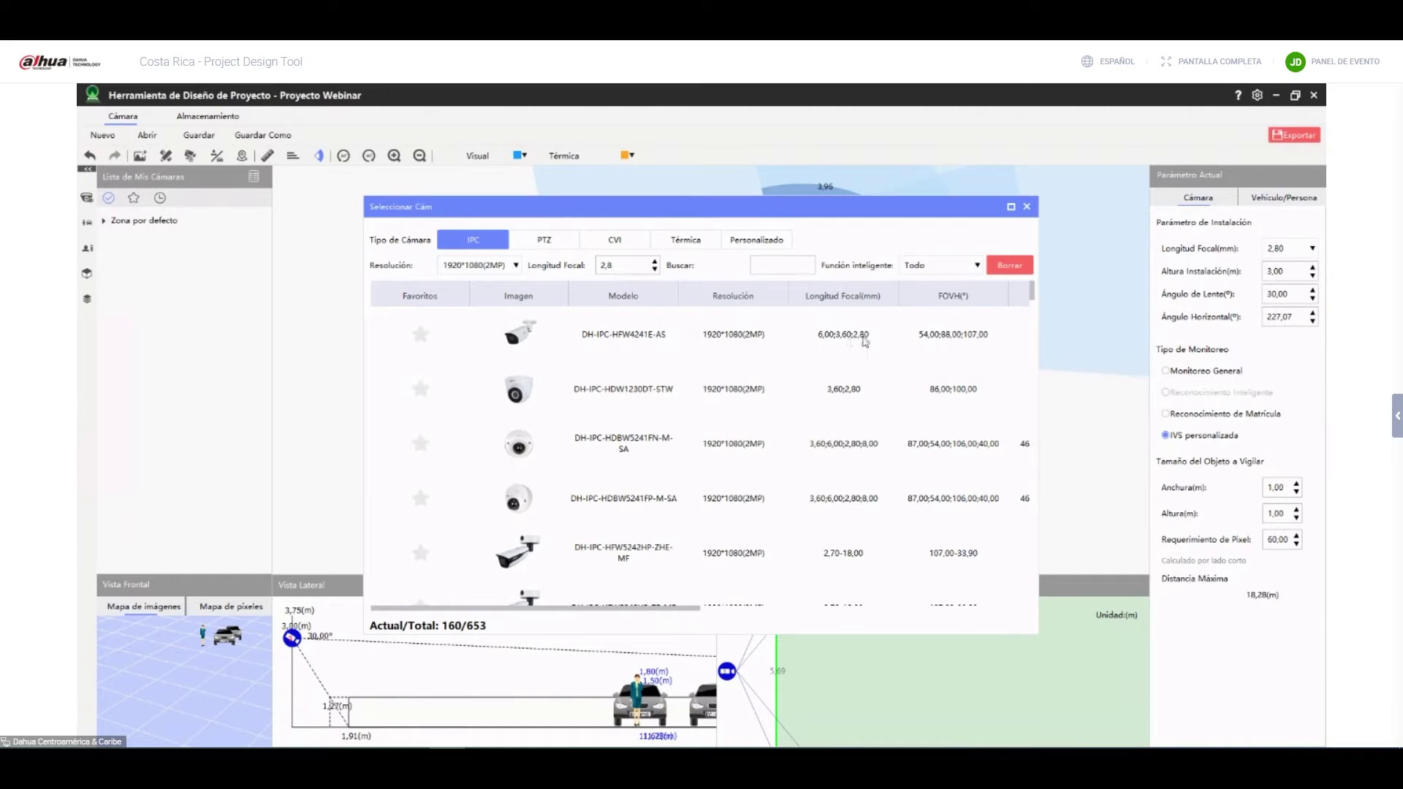
pyautogui.write('0')
# Review the PTZ, CVI and Térmica cameras that match the resolution and focal length filters.
pyautogui.click(545, 240)
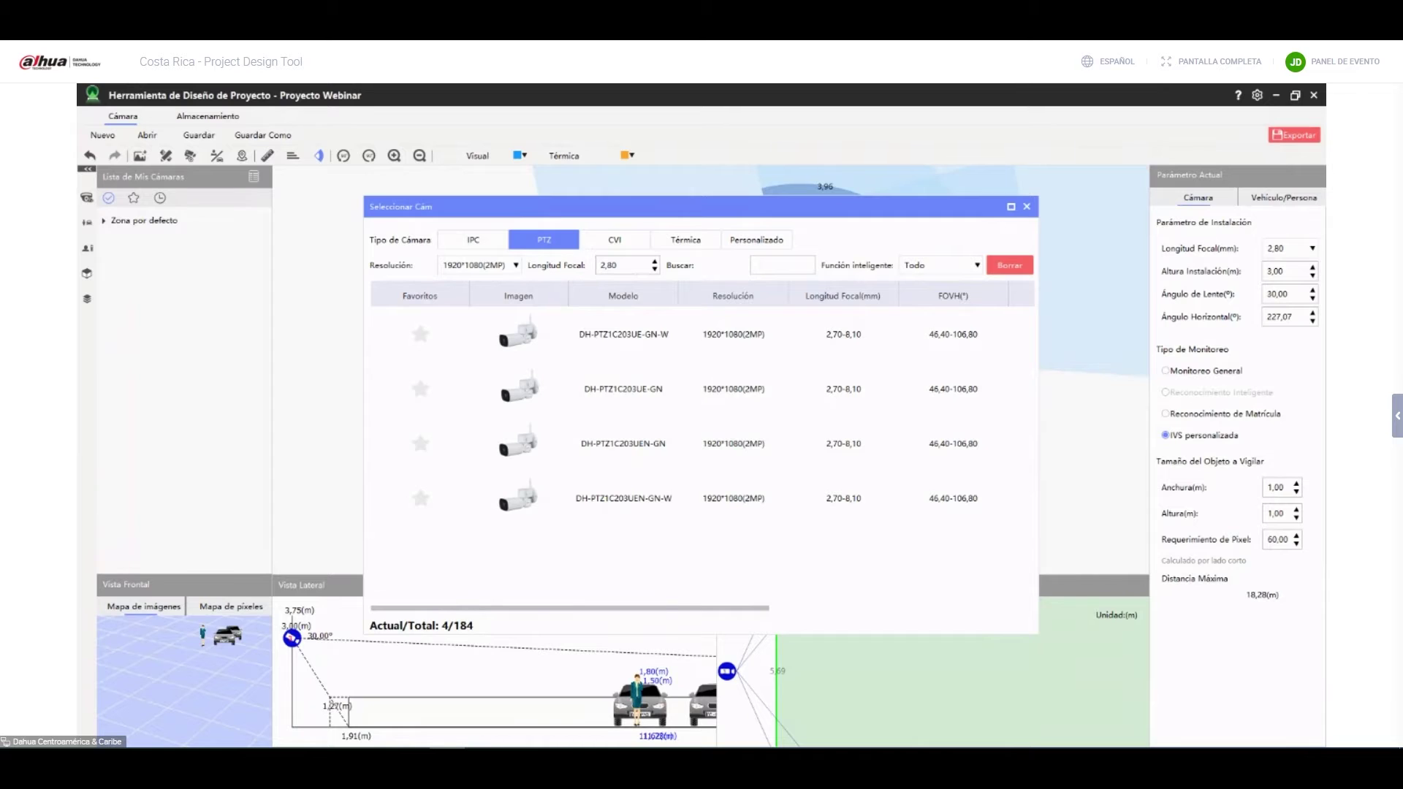
pyautogui.click(590, 246)
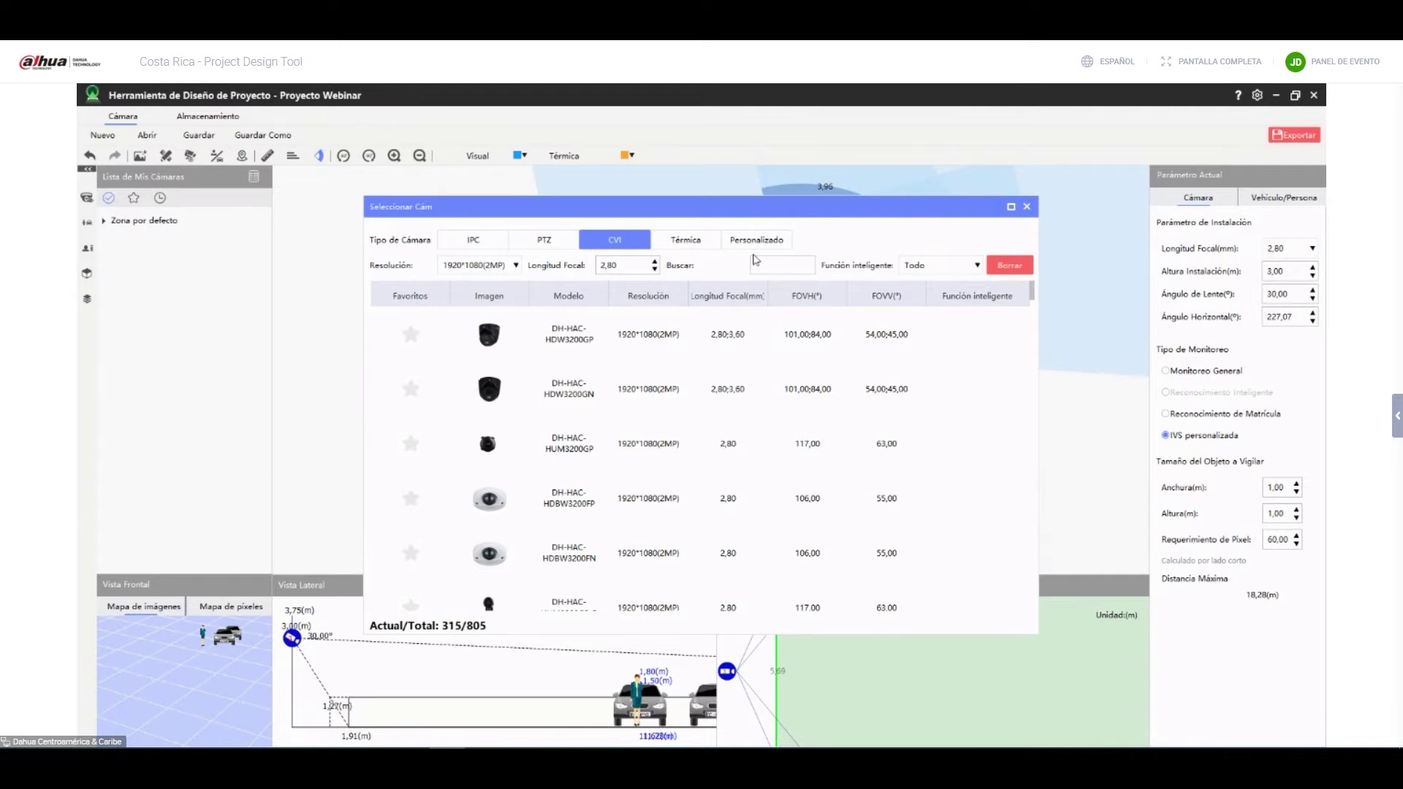
pyautogui.click(706, 246)
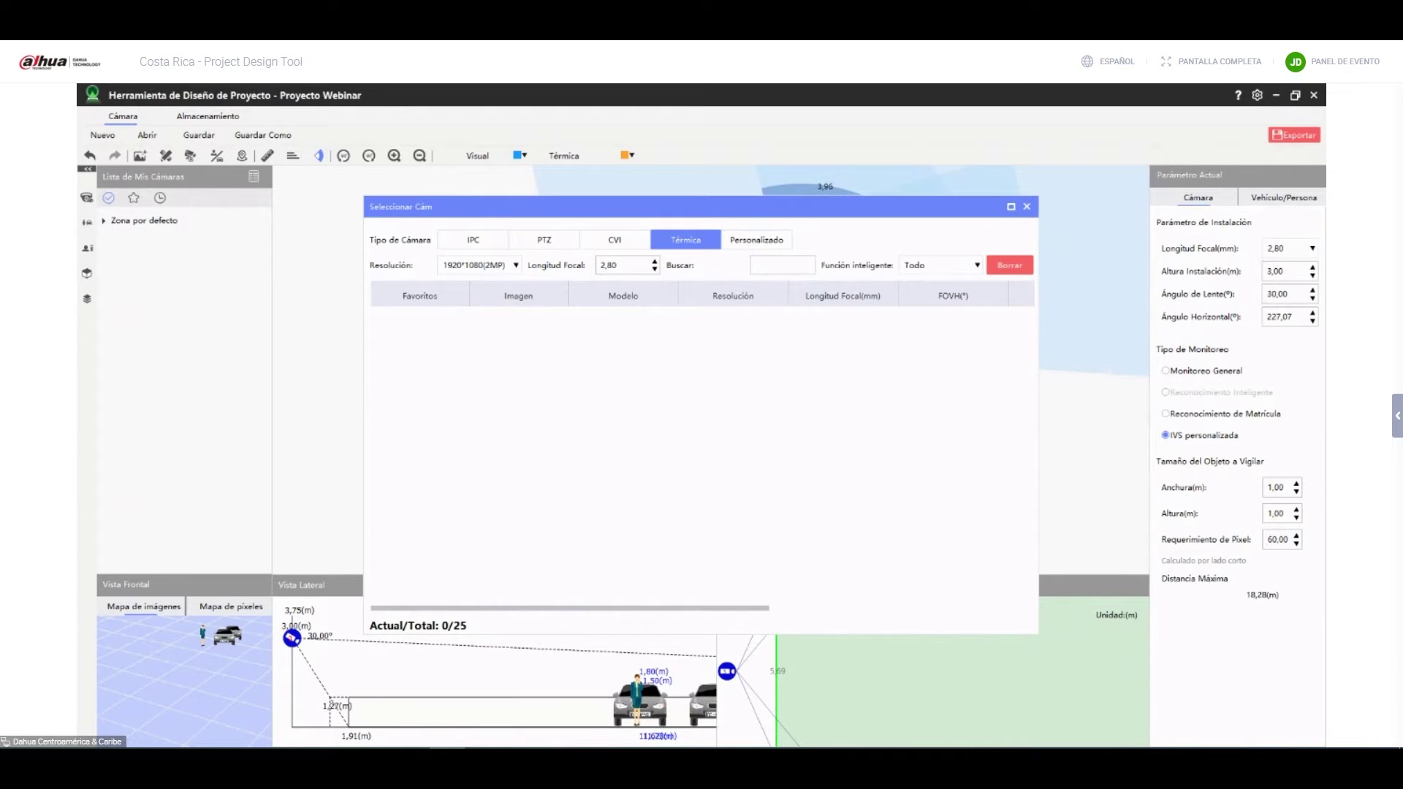
pyautogui.click(932, 292)
# Try to clear the focal length filter, checking the Personalizado and IPC camera lists before leaving the catalogue.
pyautogui.moveTo(637, 268); pyautogui.dragTo(597, 264)
pyautogui.press('BackSpace')
pyautogui.click(767, 248)
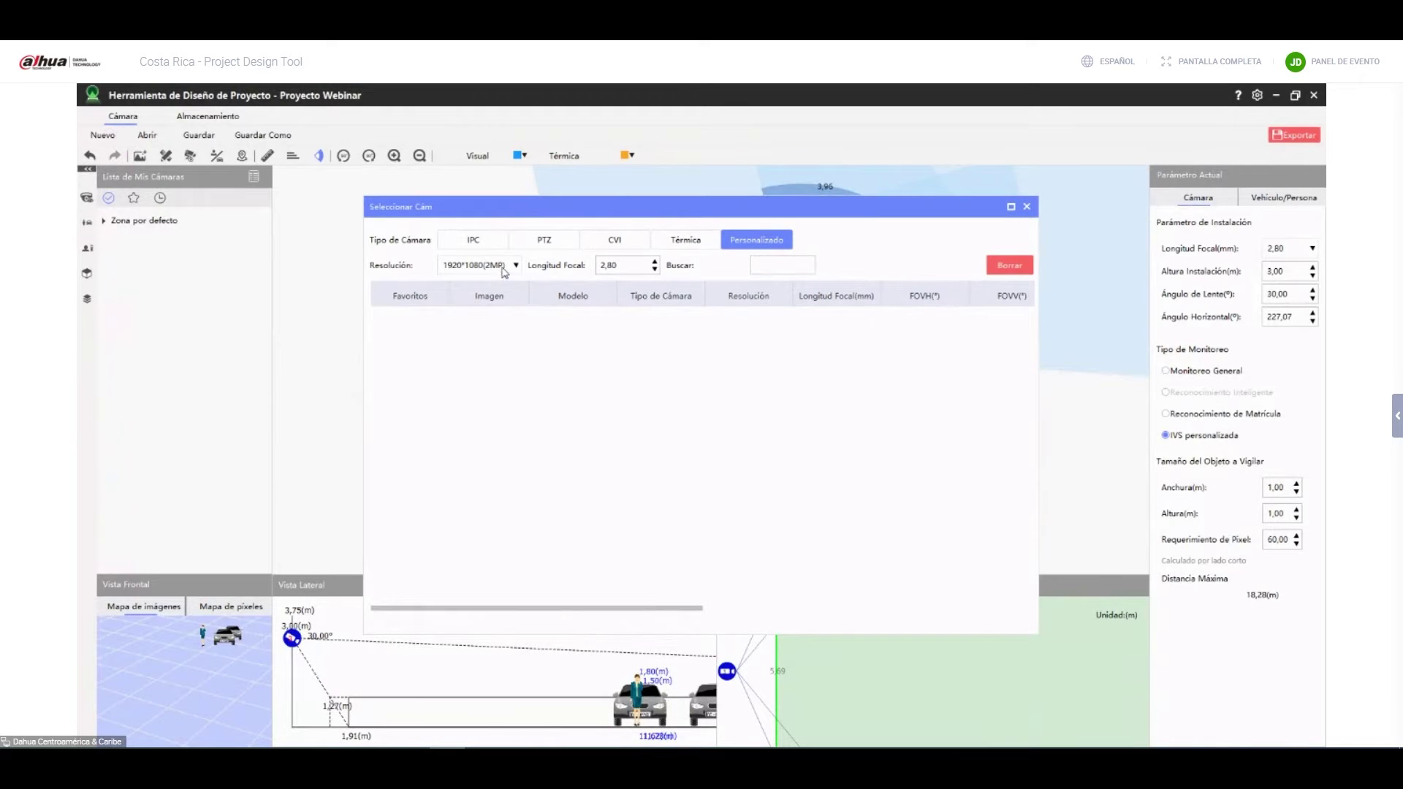
pyautogui.moveTo(633, 272); pyautogui.dragTo(592, 275)
pyautogui.click(804, 268)
pyautogui.click(495, 243)
pyautogui.doubleClick(886, 441)
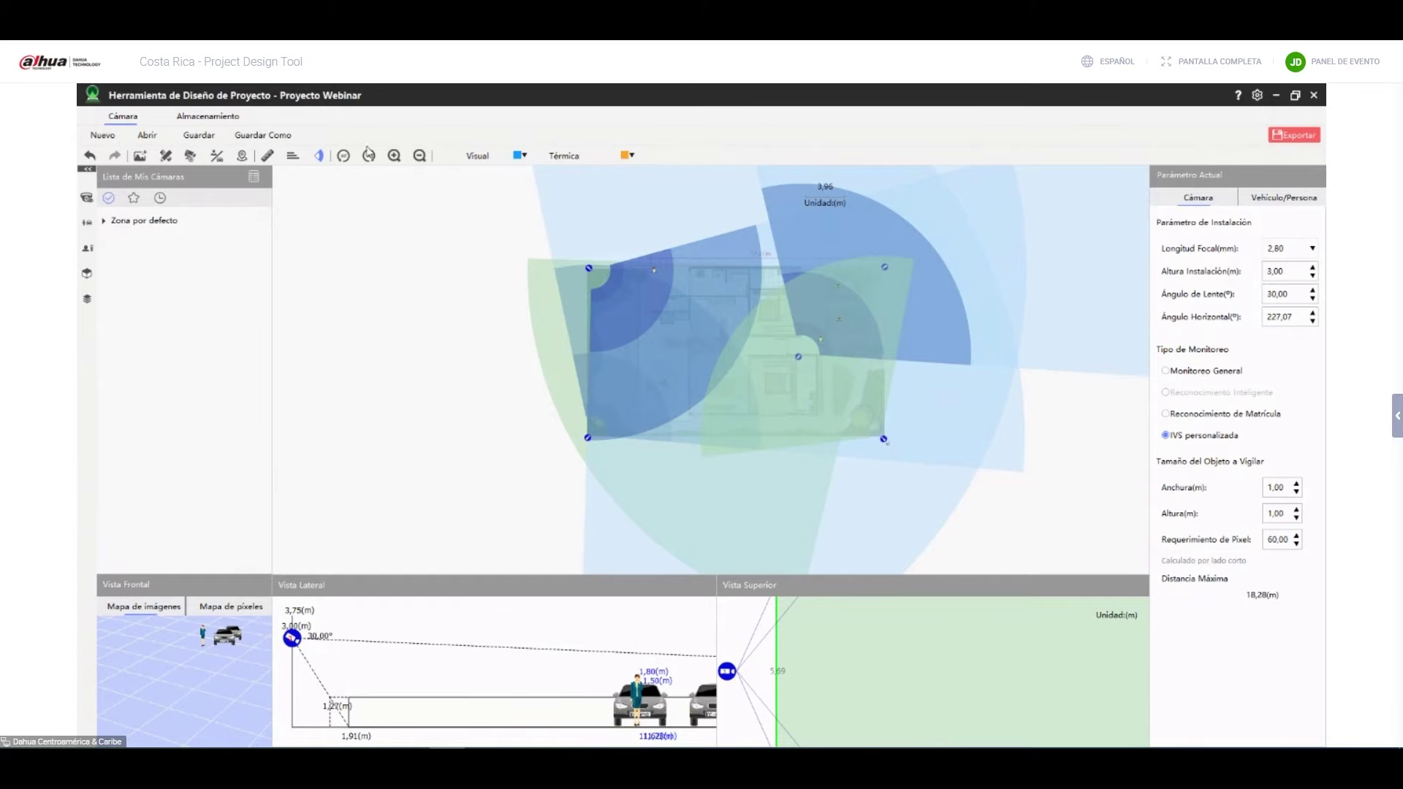
pyautogui.click(519, 155)
pyautogui.click(520, 172)
pyautogui.click(520, 155)
pyautogui.click(519, 156)
pyautogui.moveTo(533, 455); pyautogui.dragTo(412, 421)
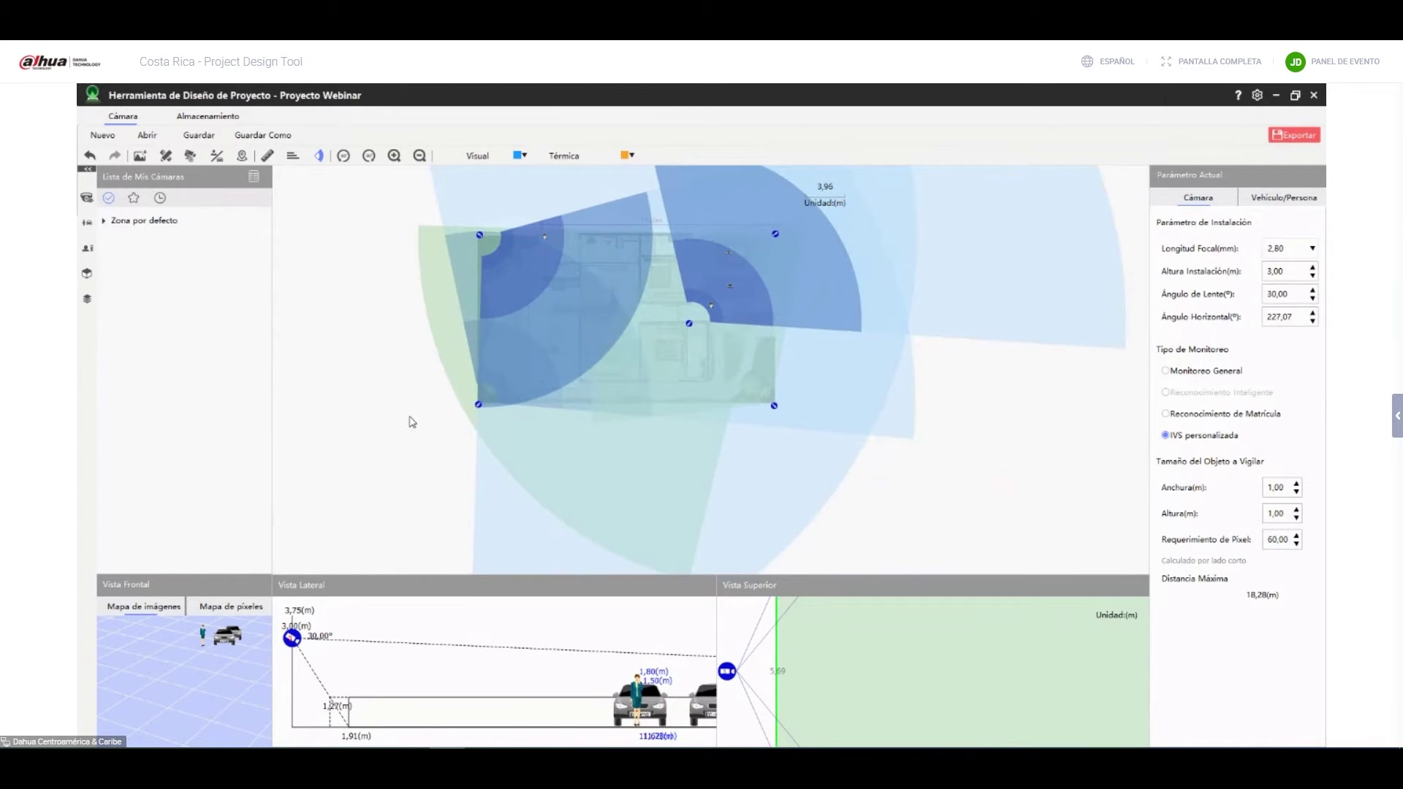
# Check the visual region colour legend, then set the camera at the plan's lower-right corner to Monitoreo General.
pyautogui.click(522, 155)
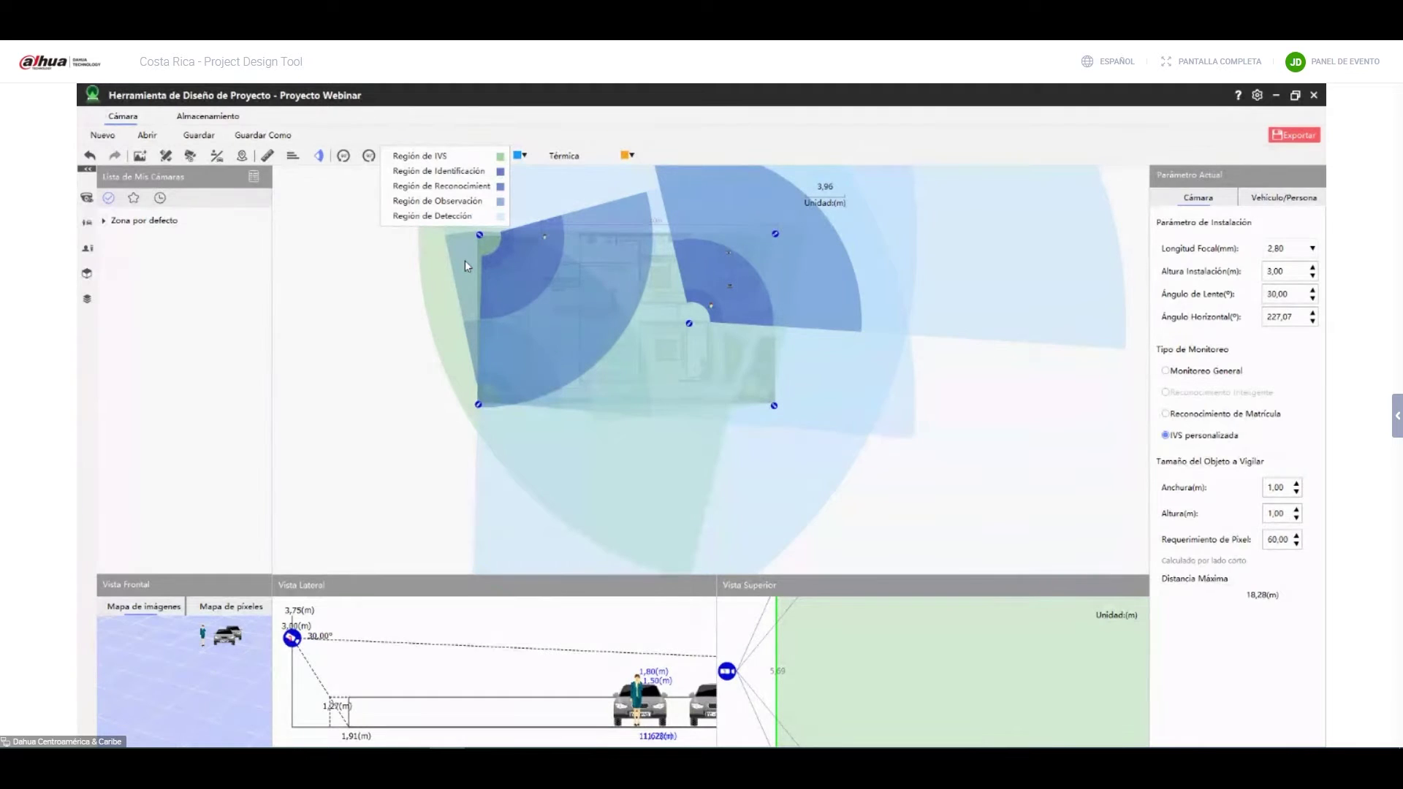
pyautogui.click(865, 363)
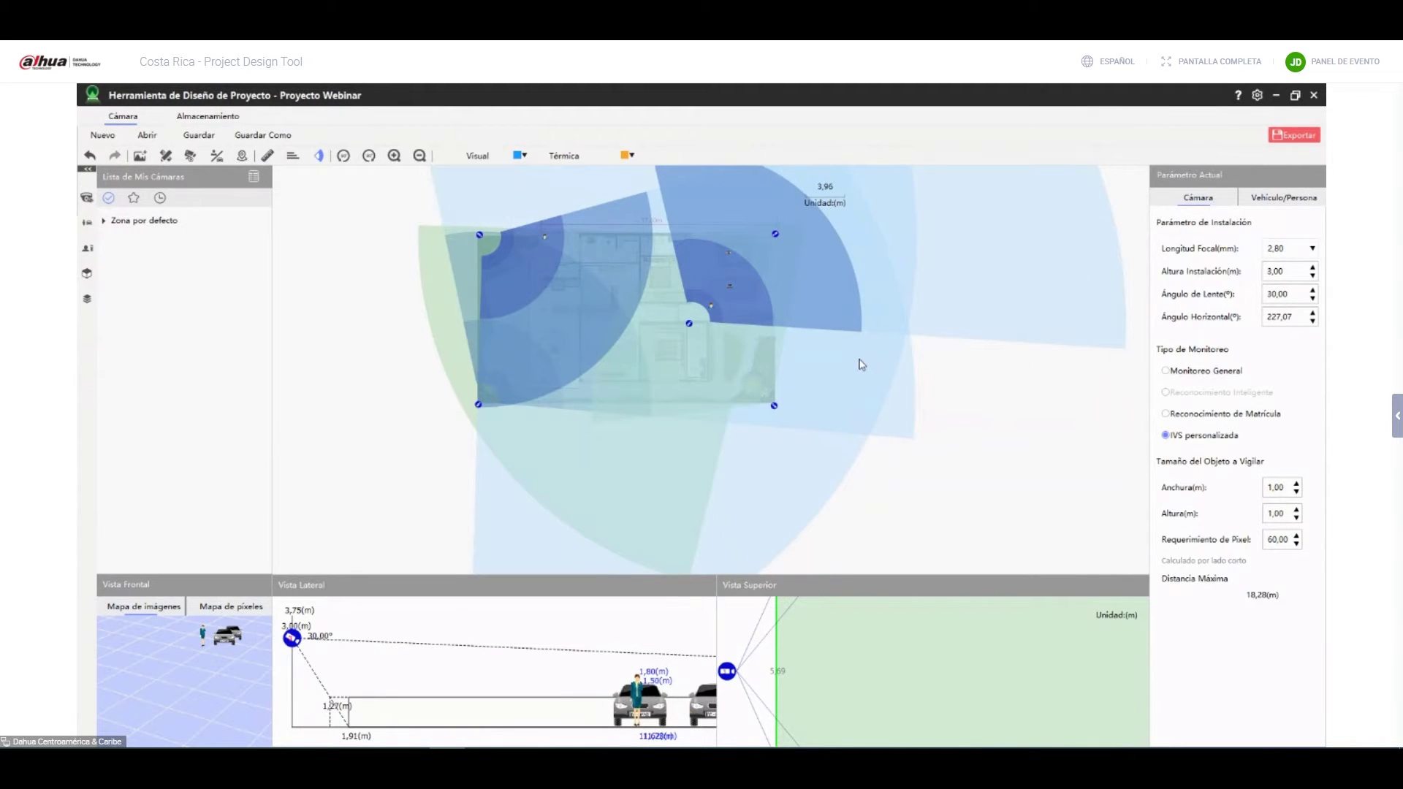
pyautogui.click(773, 404)
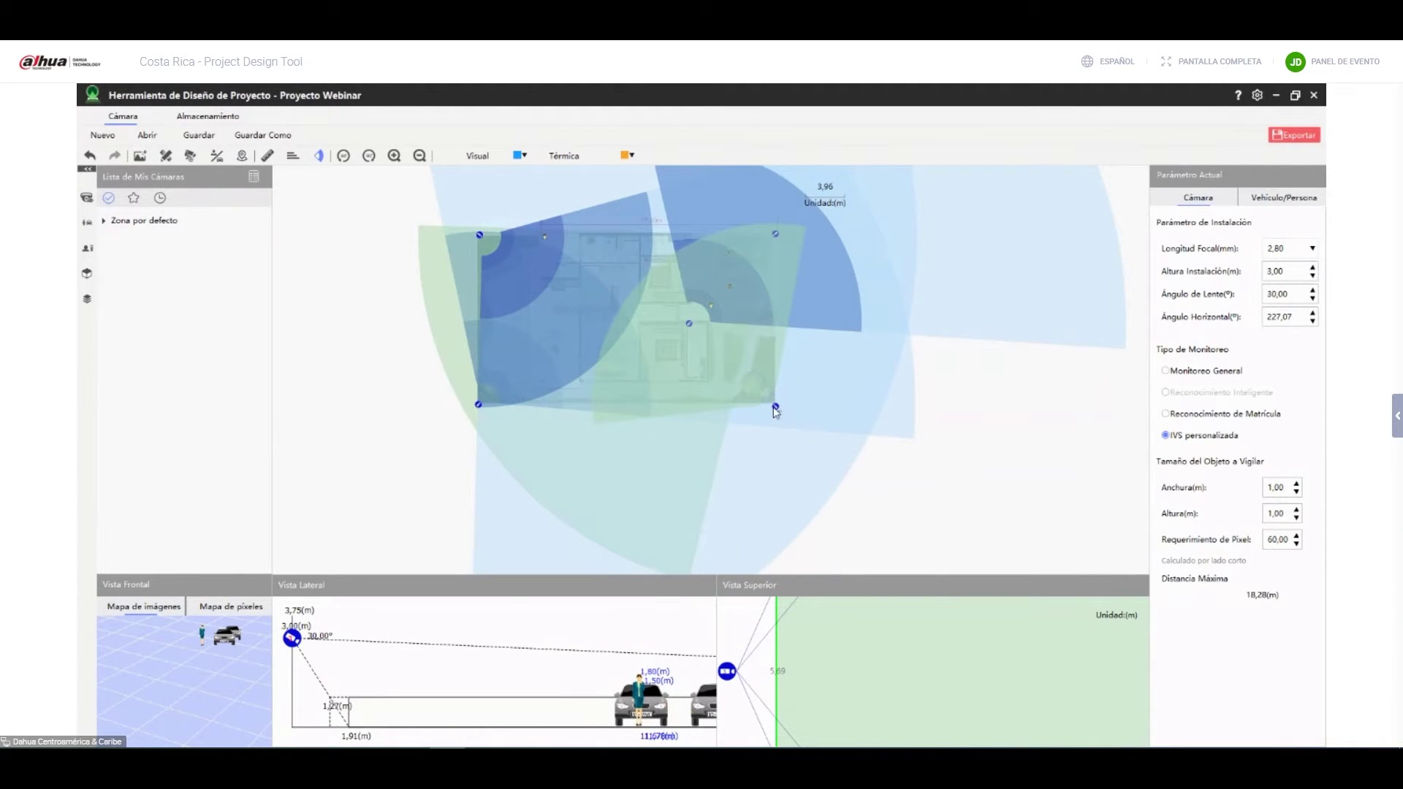
pyautogui.click(1165, 371)
pyautogui.scroll(2, 826, 394)
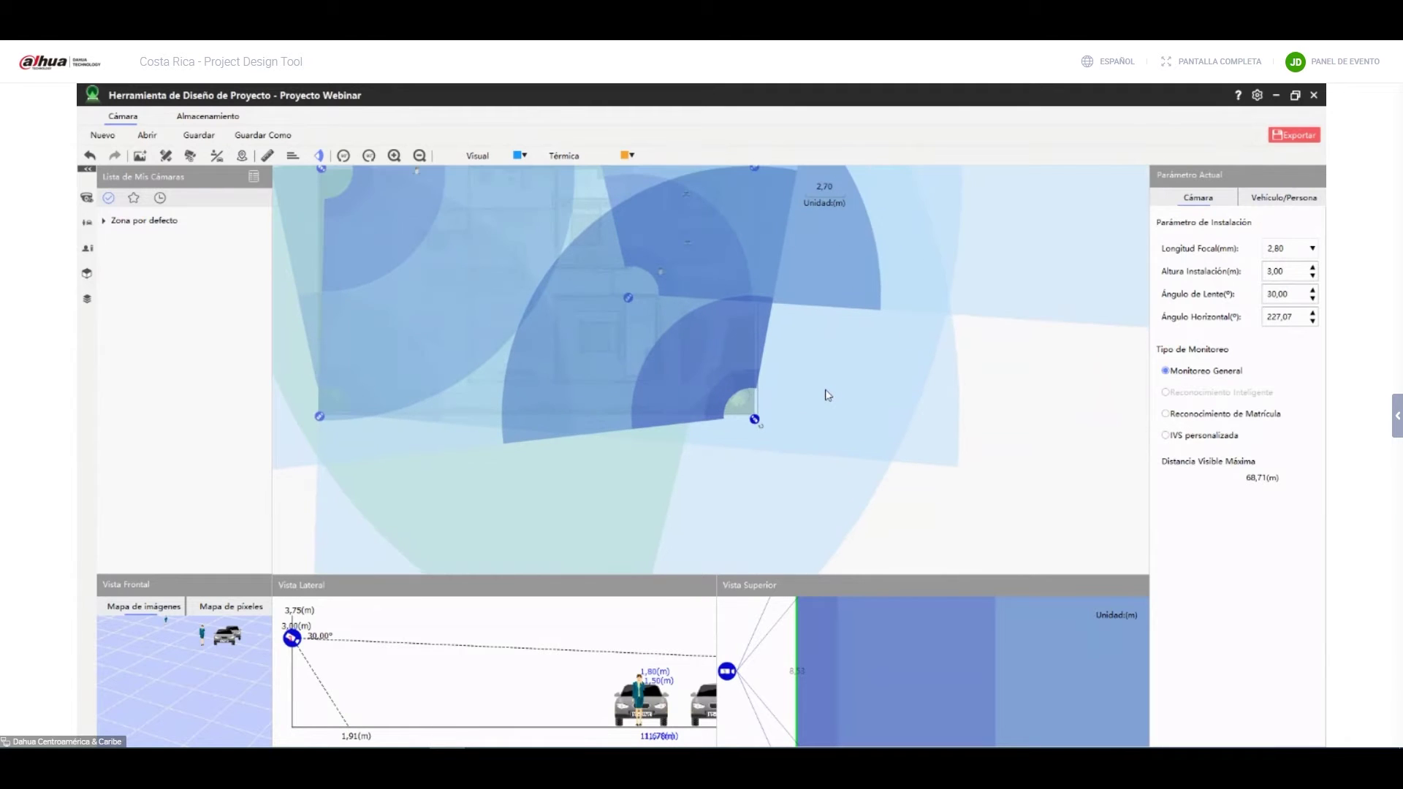
pyautogui.scroll(2, 777, 326)
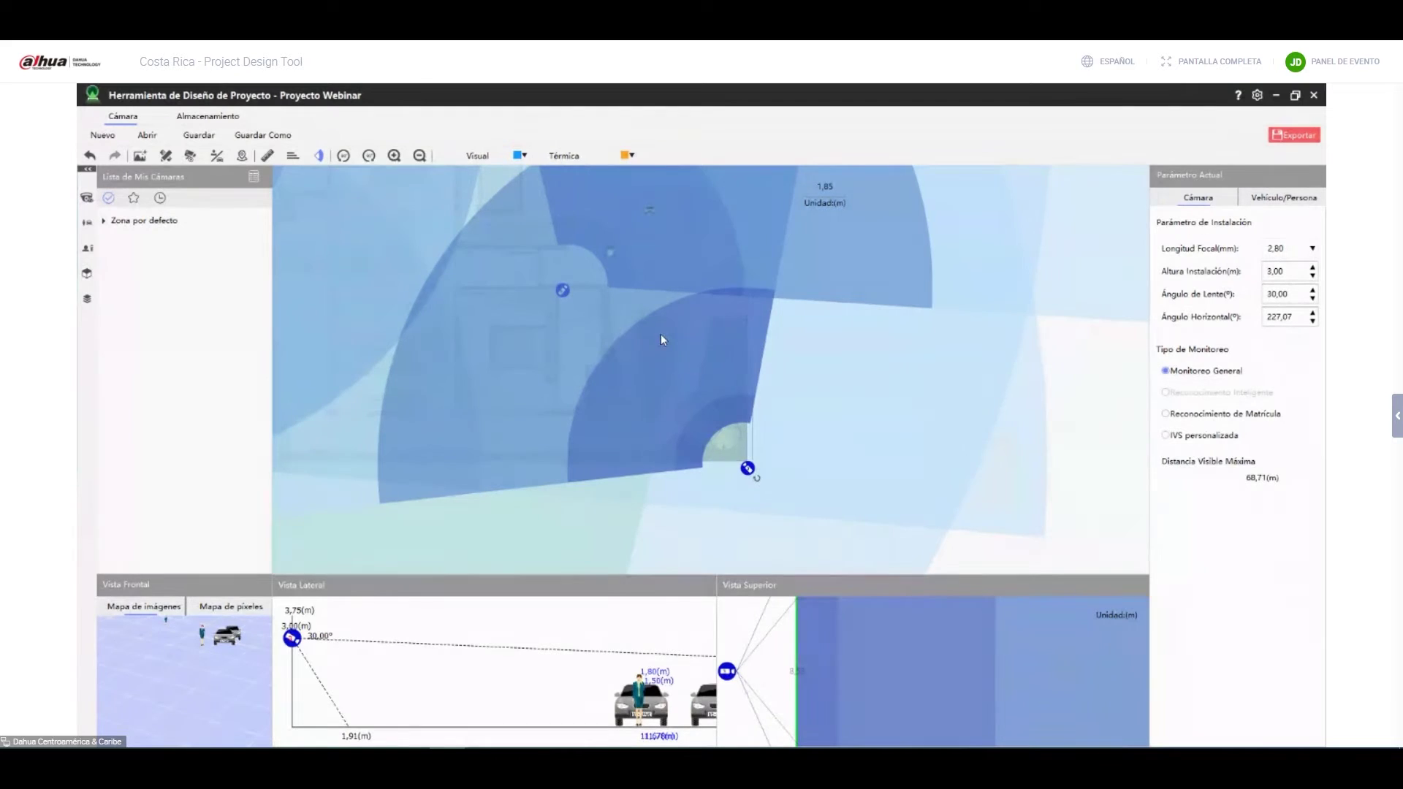
pyautogui.scroll(-2, 662, 338)
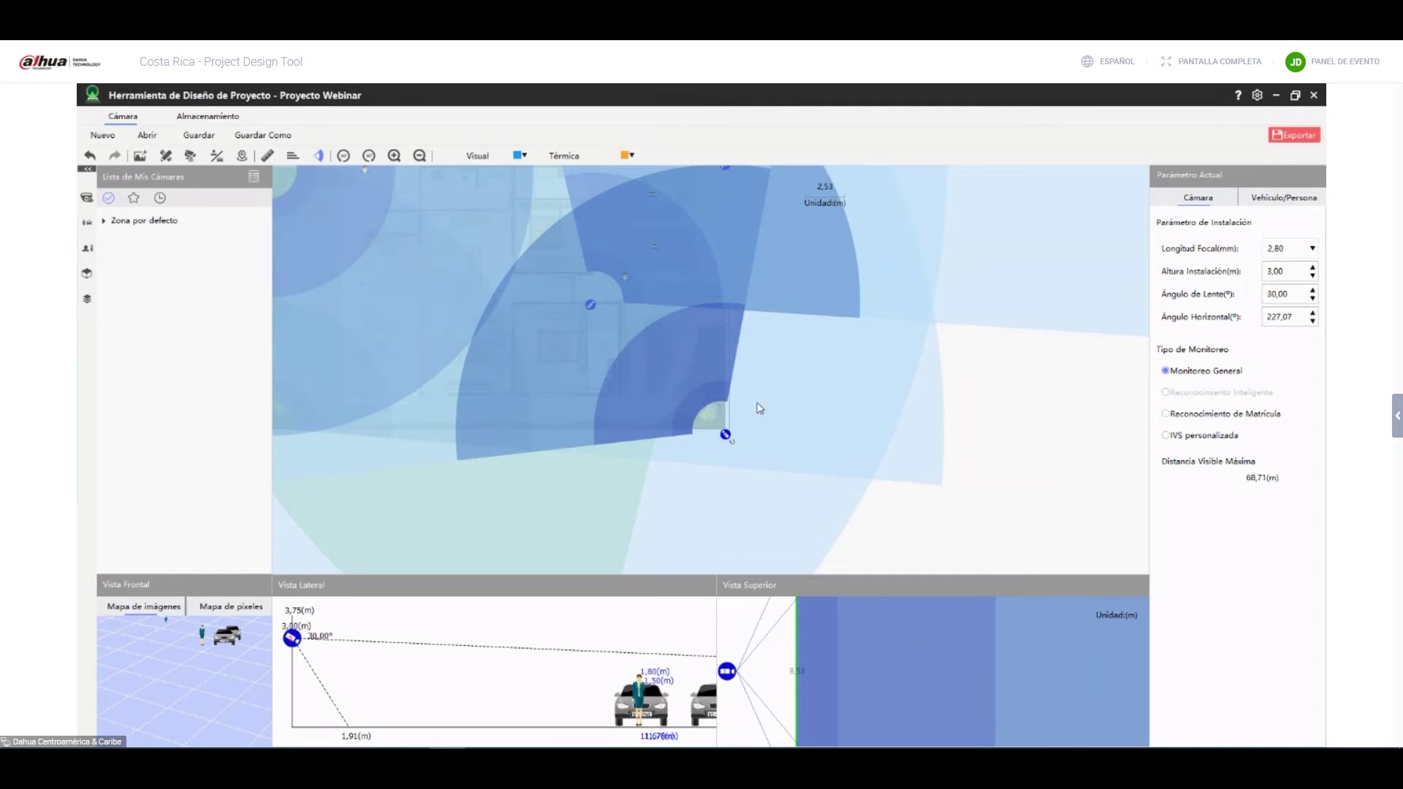
pyautogui.scroll(-1, 751, 485)
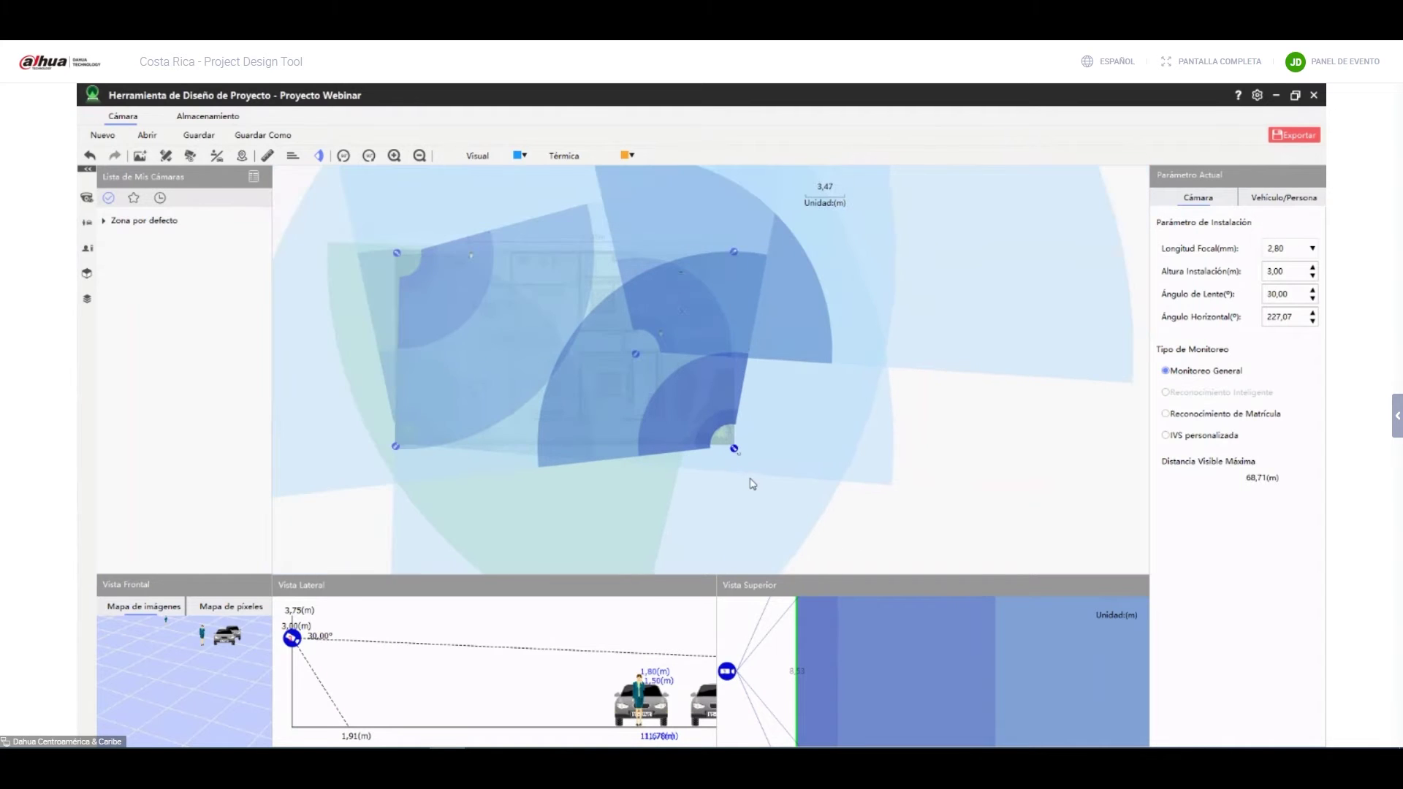
# Move the lower-right corner camera off the plan, compare its coverage with the visual region legend, and return it to the corner.
pyautogui.moveTo(734, 449); pyautogui.dragTo(1005, 519)
pyautogui.scroll(-1, 1057, 538)
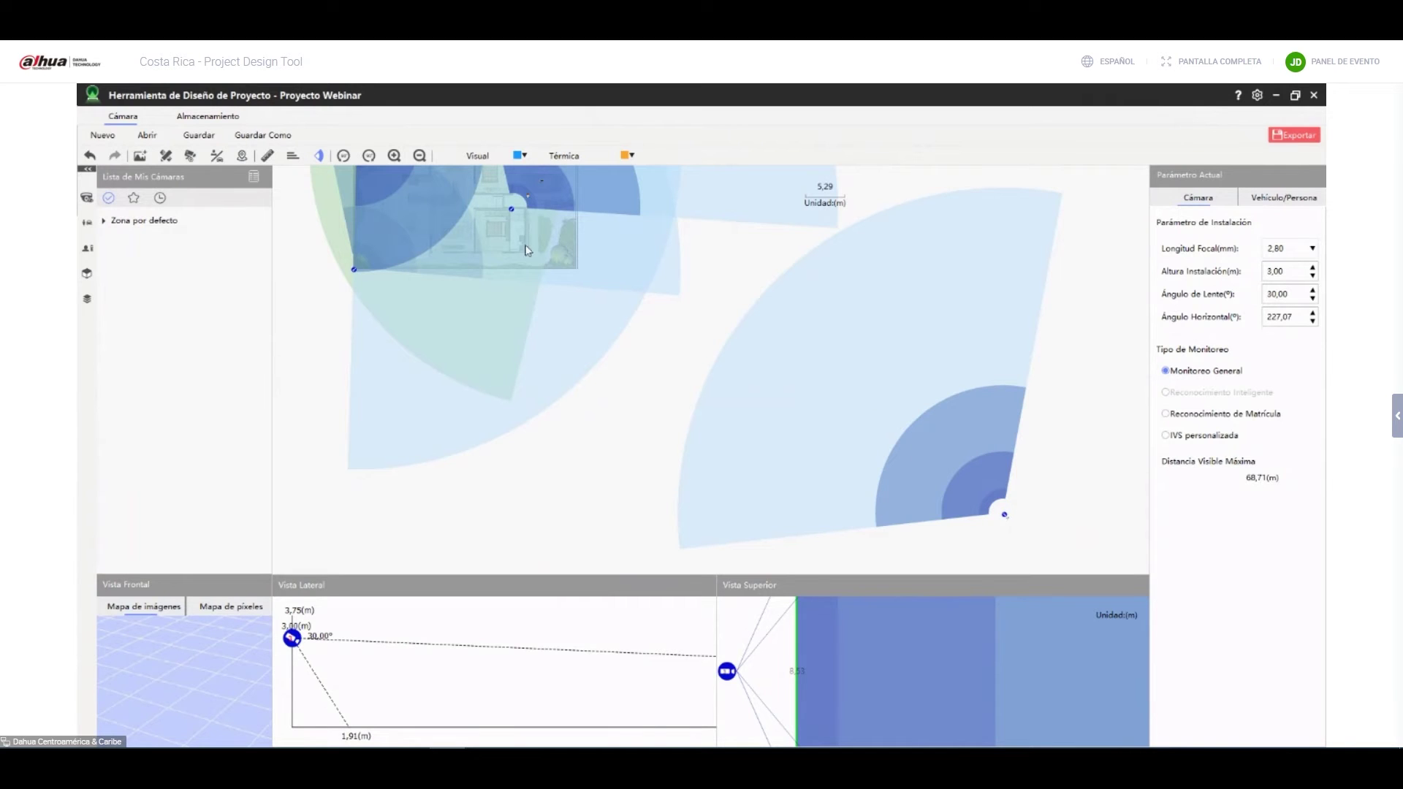
pyautogui.click(521, 156)
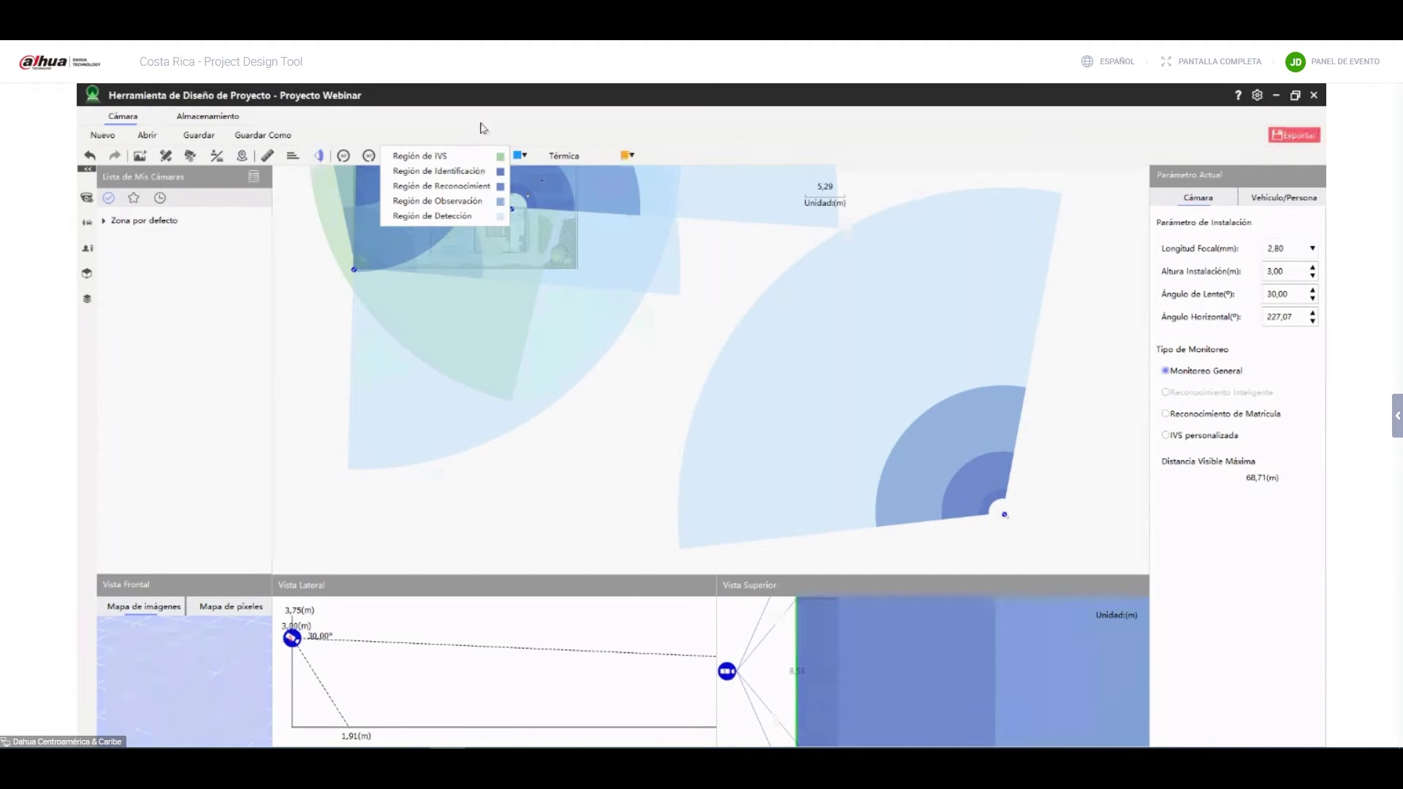
pyautogui.click(588, 381)
pyautogui.moveTo(1003, 514); pyautogui.dragTo(577, 284)
pyautogui.scroll(5, 711, 379)
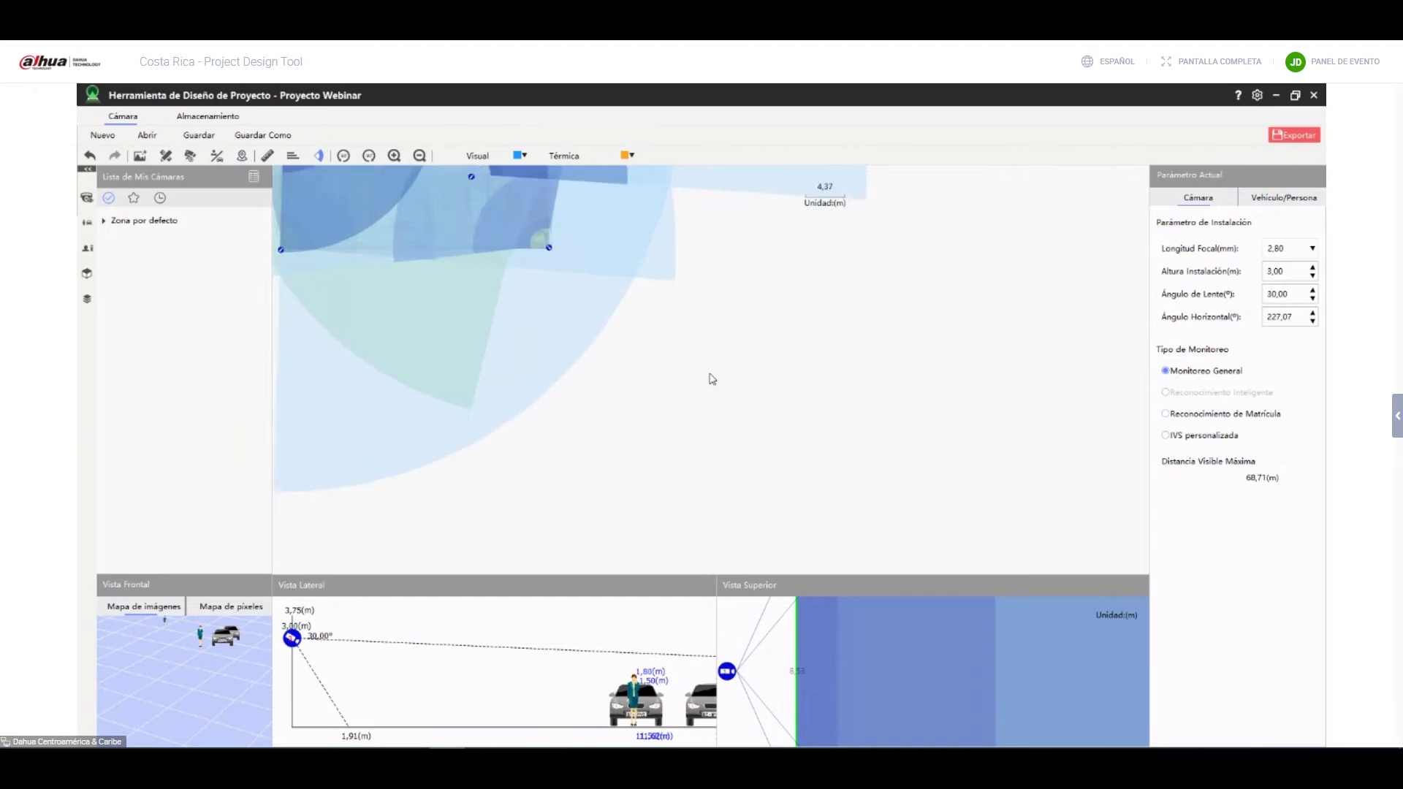
# Toggle the coverage shading of all cameras to compare the plan with and without it, leaving the shading hidden.
pyautogui.scroll(-1, 723, 387)
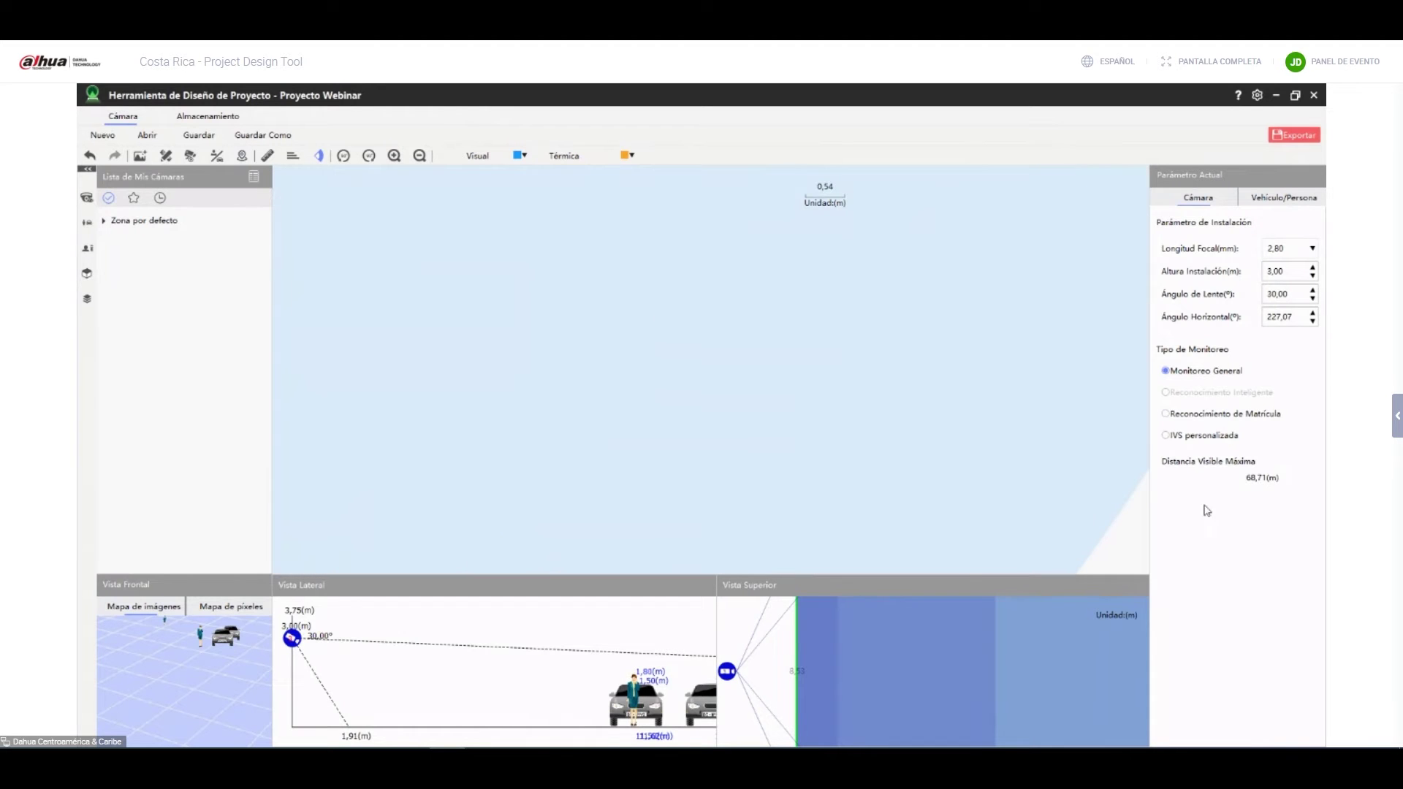
pyautogui.scroll(-1, 741, 408)
pyautogui.moveTo(573, 270); pyautogui.dragTo(865, 461)
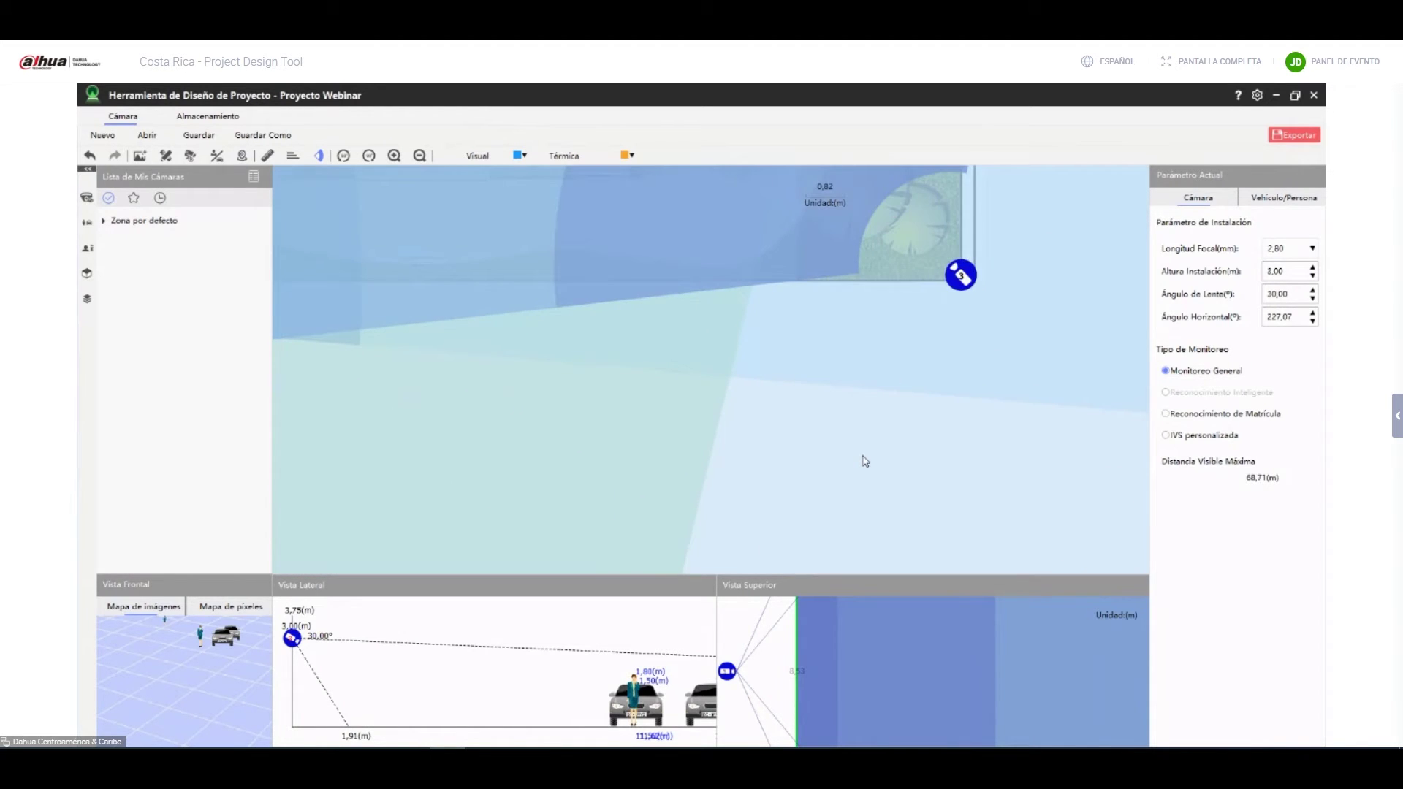
pyautogui.scroll(-2, 906, 434)
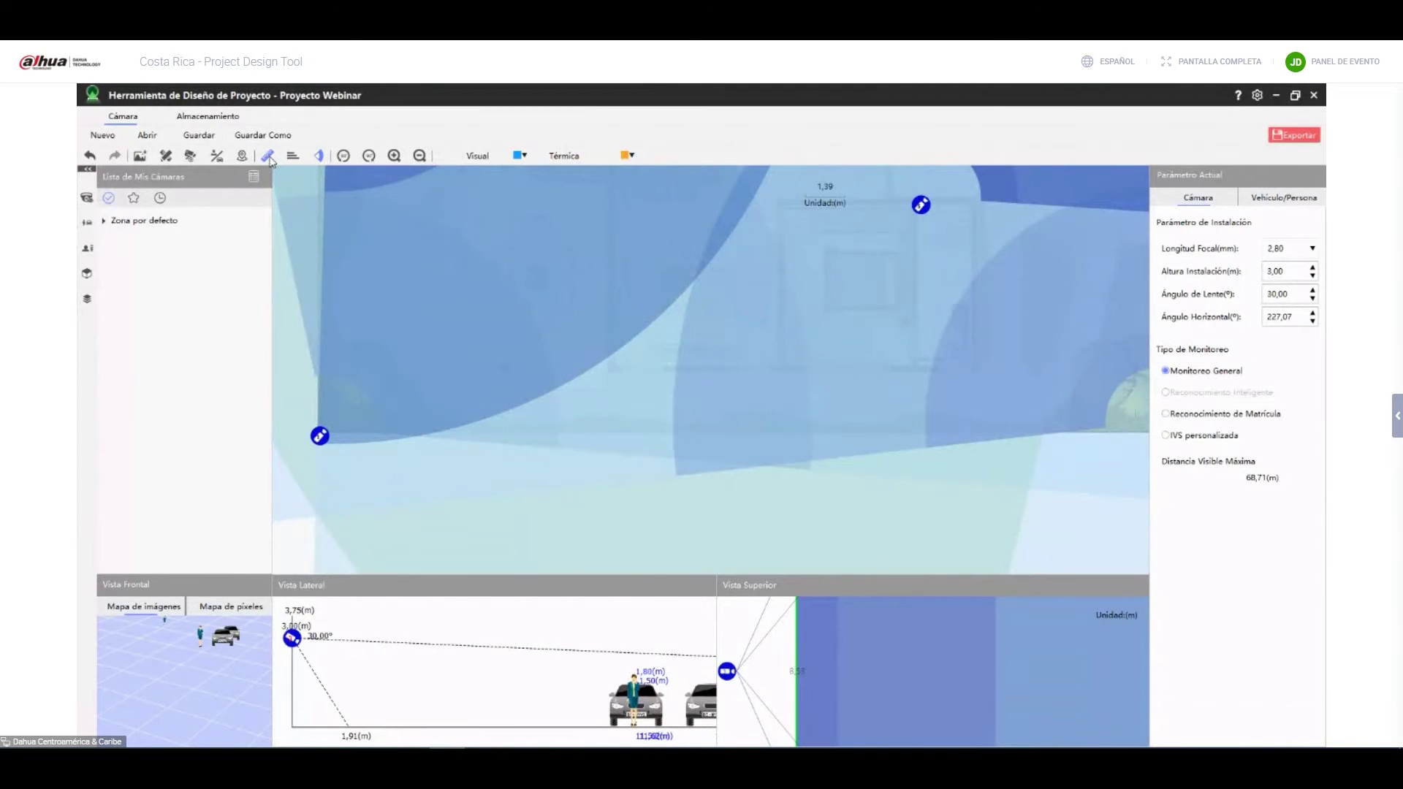
pyautogui.scroll(-1, 501, 404)
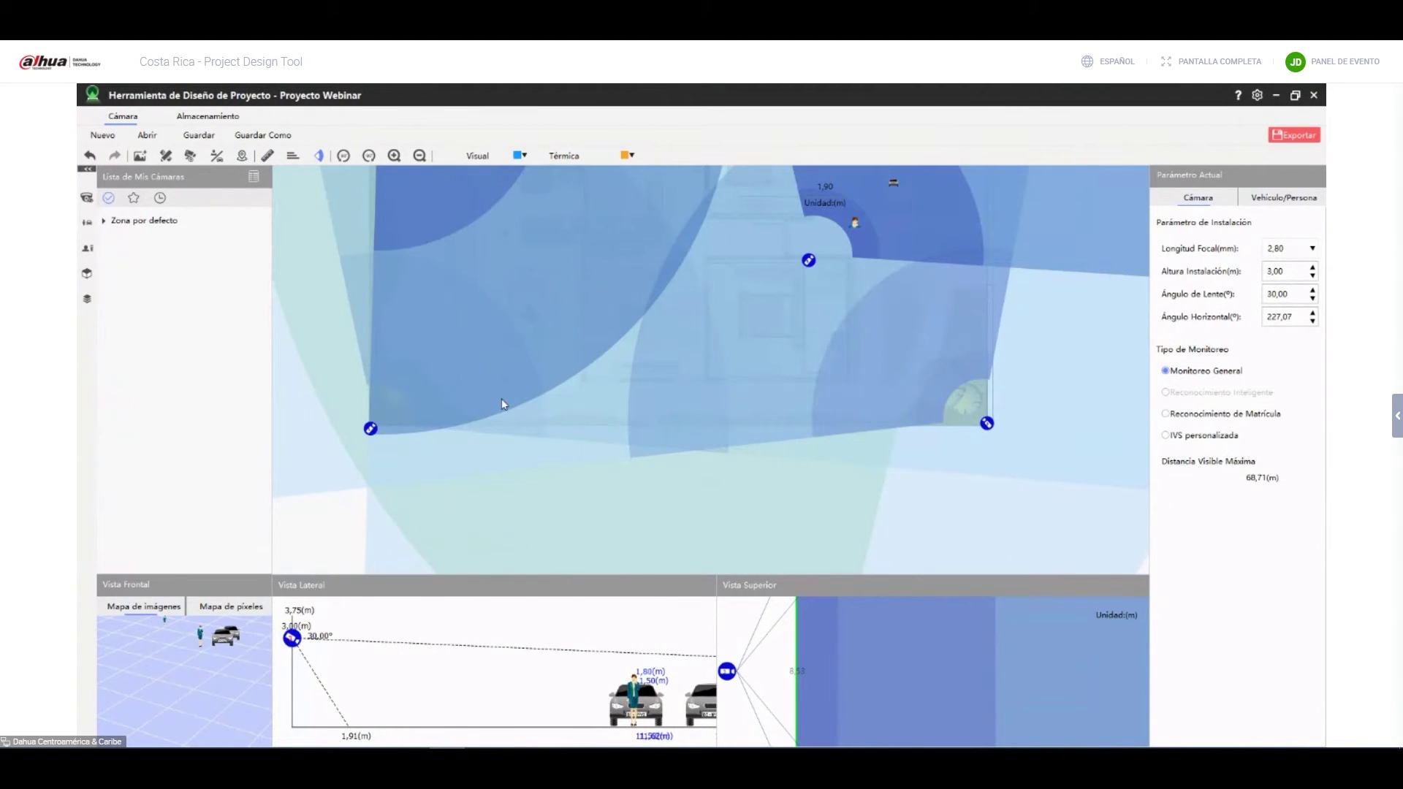
pyautogui.moveTo(501, 397); pyautogui.dragTo(598, 491)
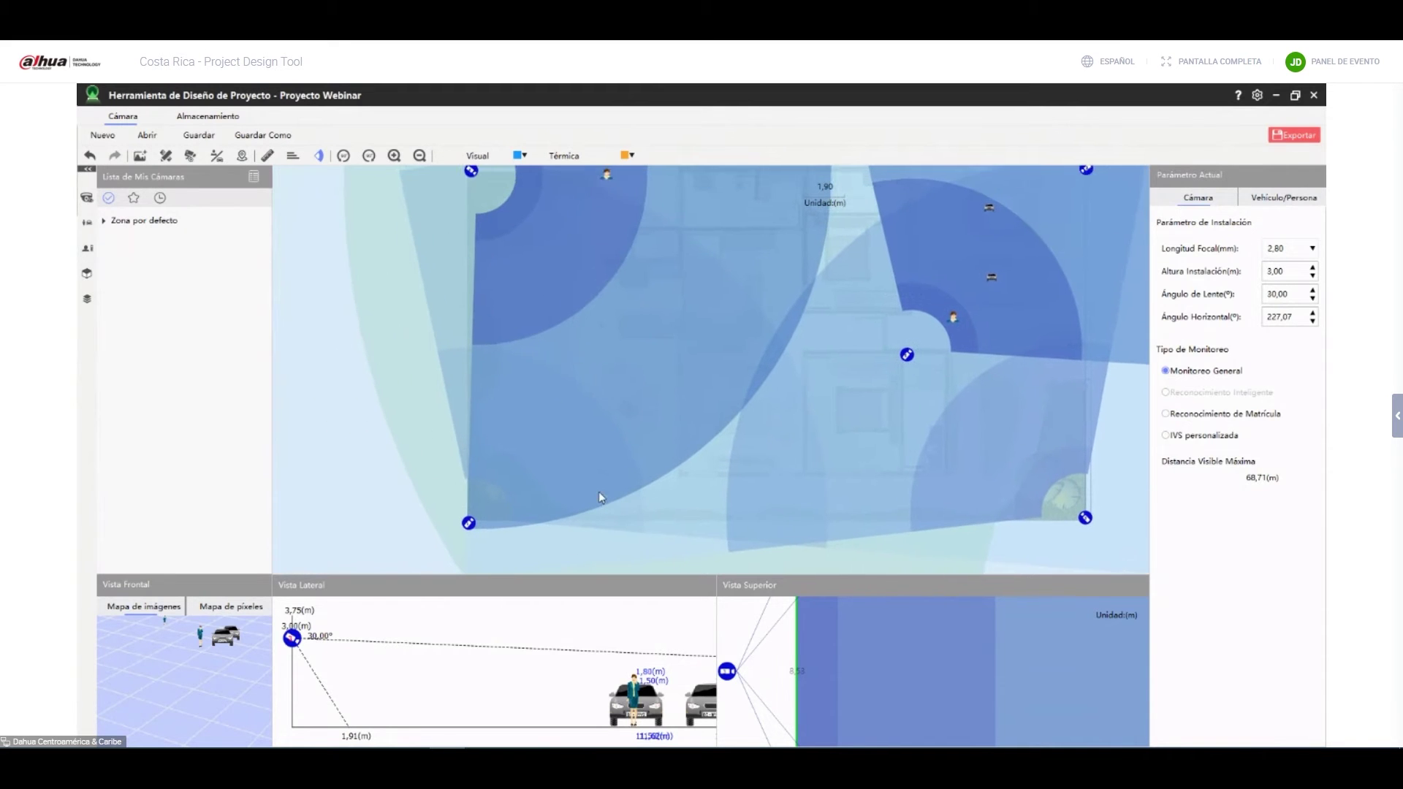
pyautogui.scroll(-1, 721, 345)
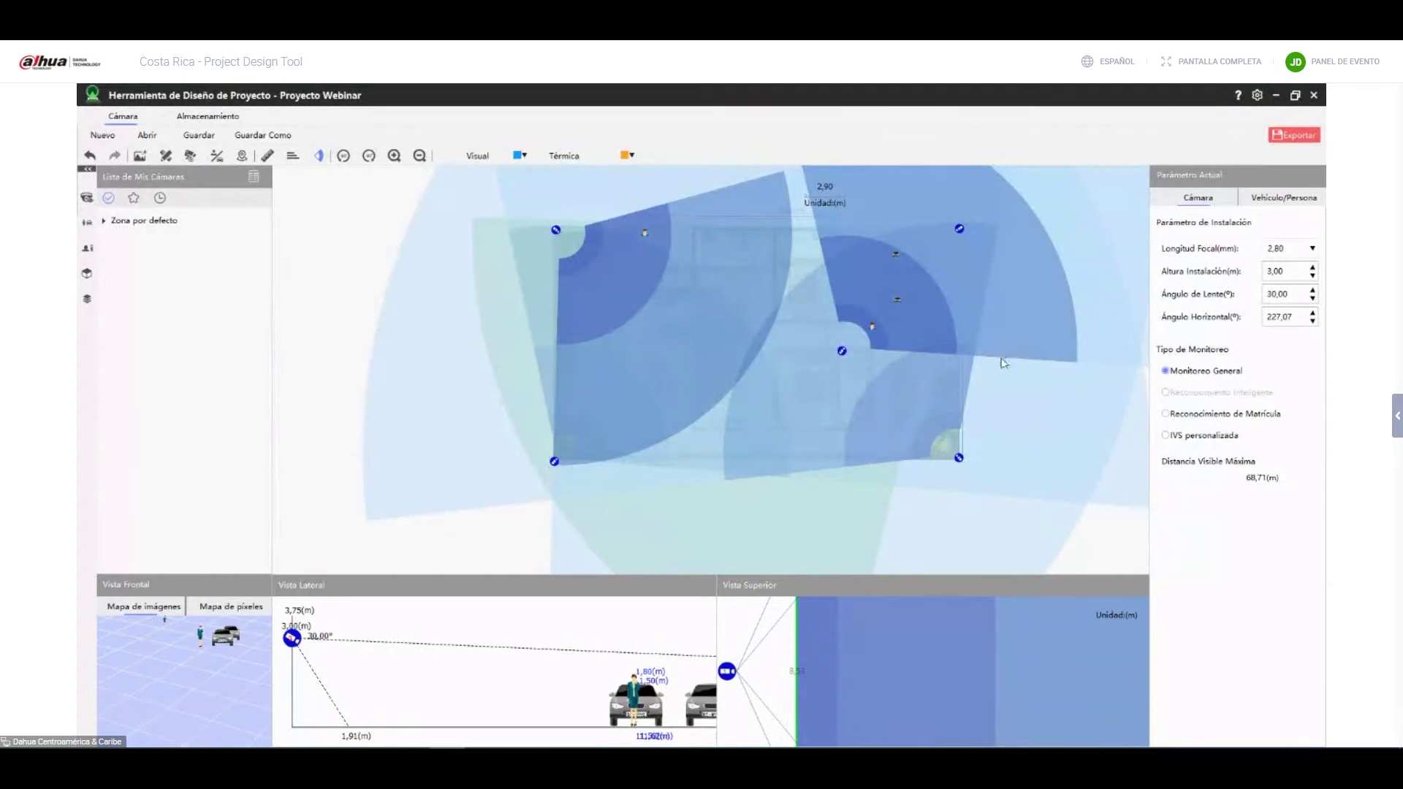
pyautogui.moveTo(735, 332); pyautogui.dragTo(682, 353)
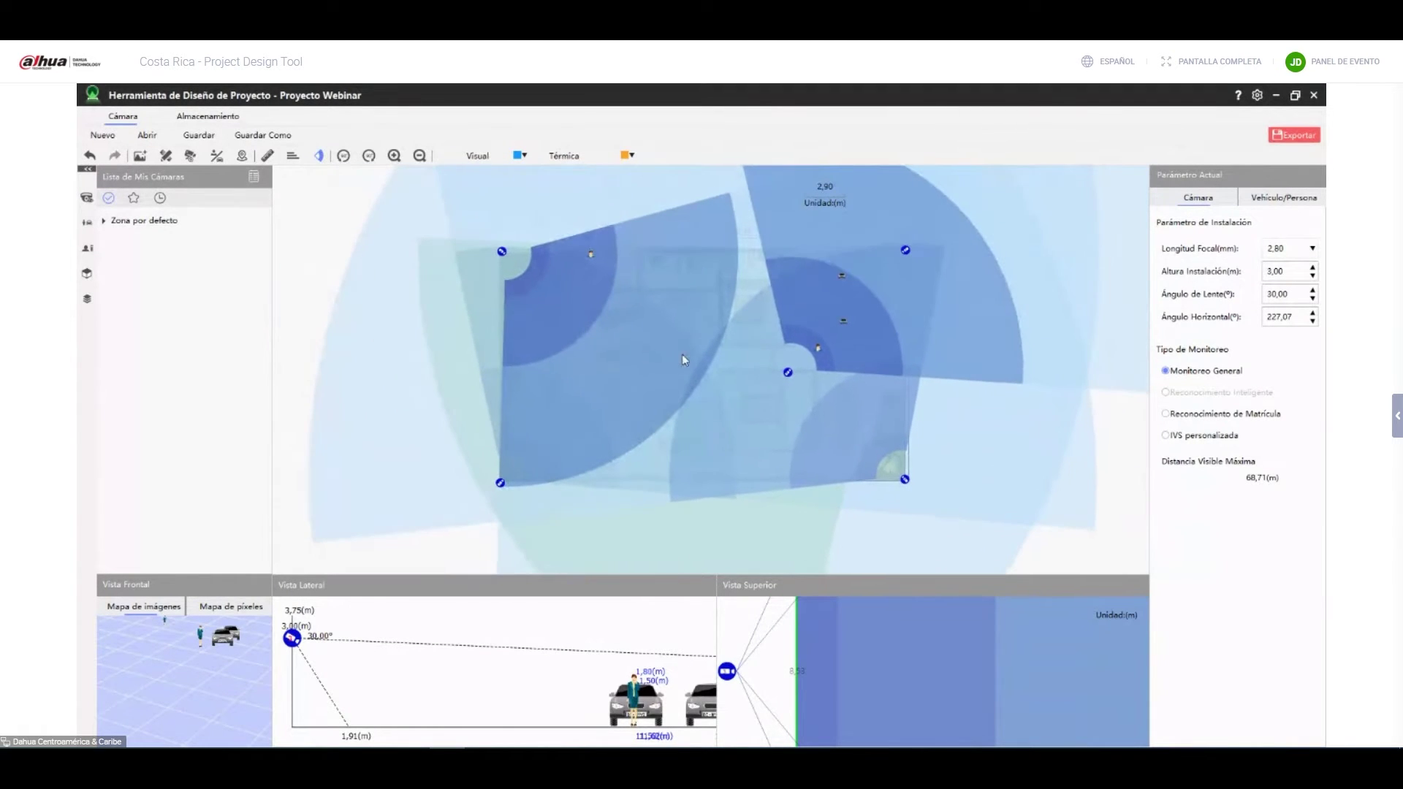
pyautogui.click(319, 156)
pyautogui.click(318, 155)
pyautogui.click(319, 156)
pyautogui.click(318, 155)
pyautogui.click(318, 155)
pyautogui.click(318, 156)
pyautogui.click(318, 156)
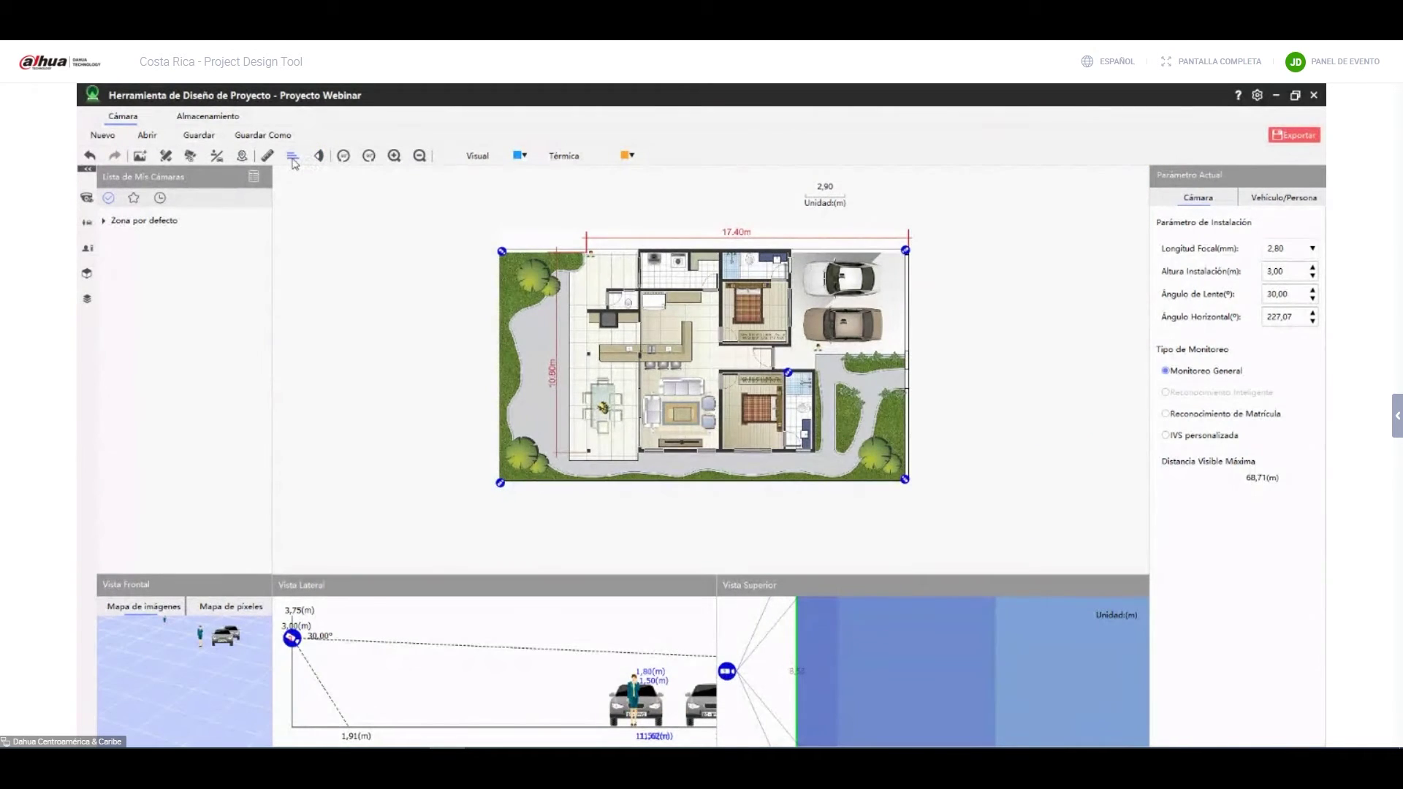
# Display the coverage outlines with their distance labels and turn the cameras' coverage shading back on.
pyautogui.click(293, 157)
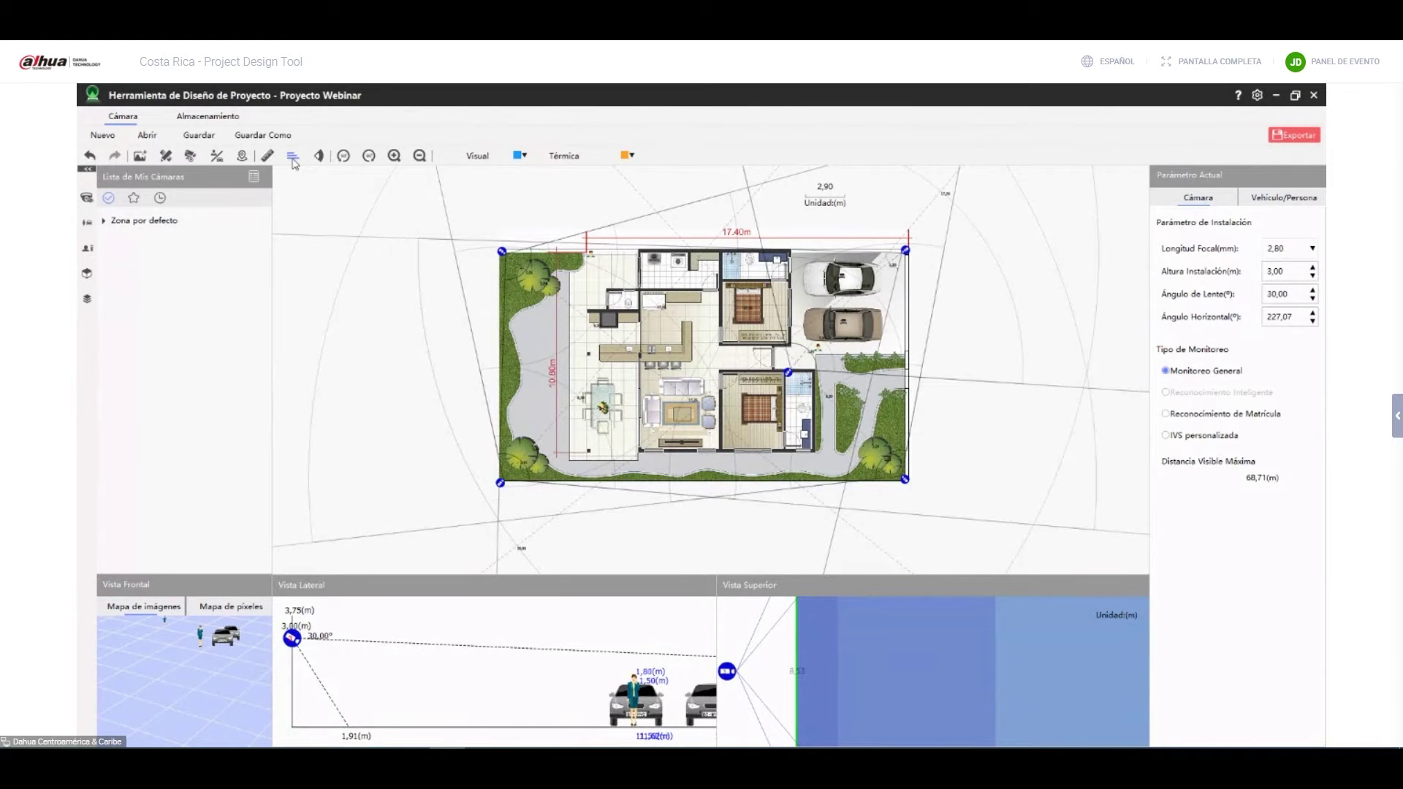
pyautogui.scroll(-2, 533, 360)
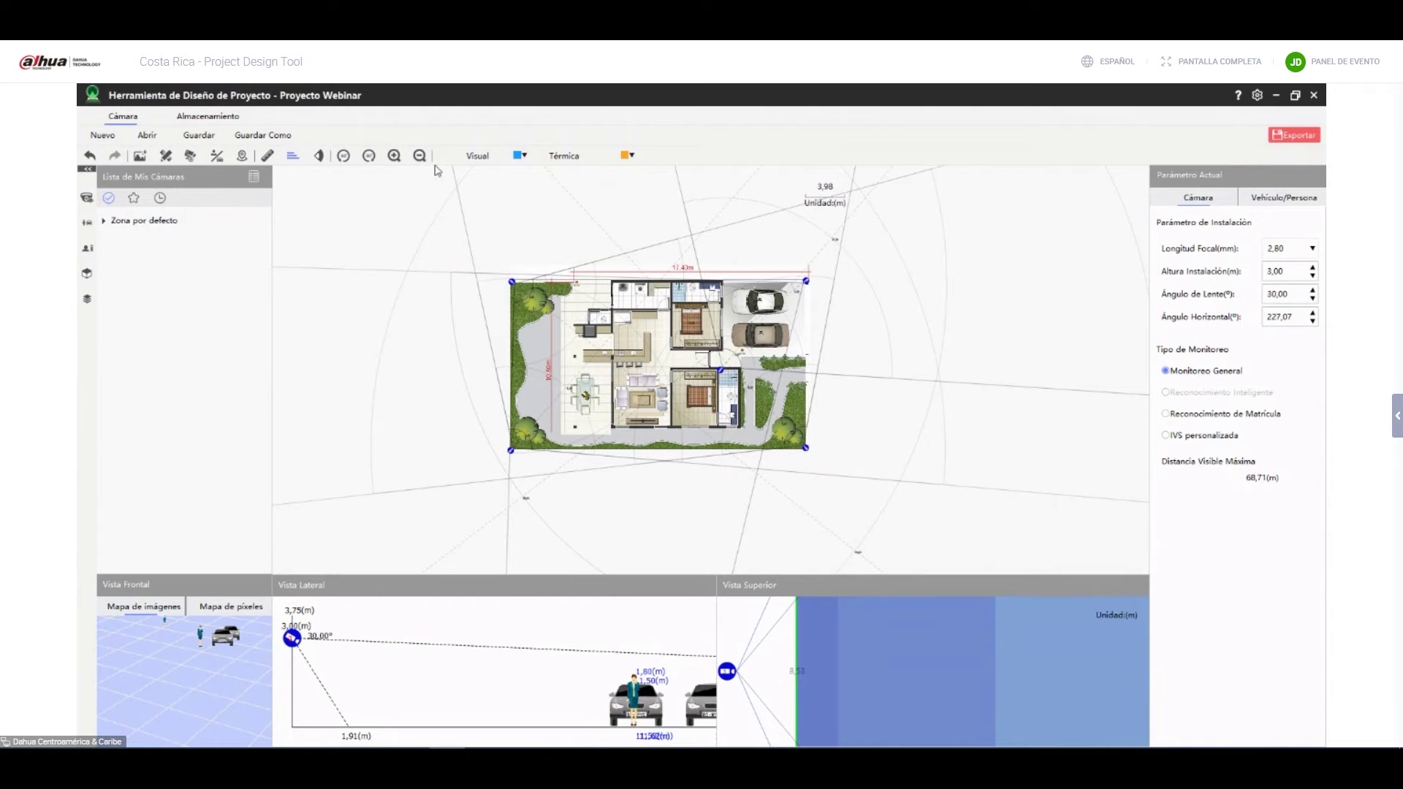
pyautogui.click(322, 156)
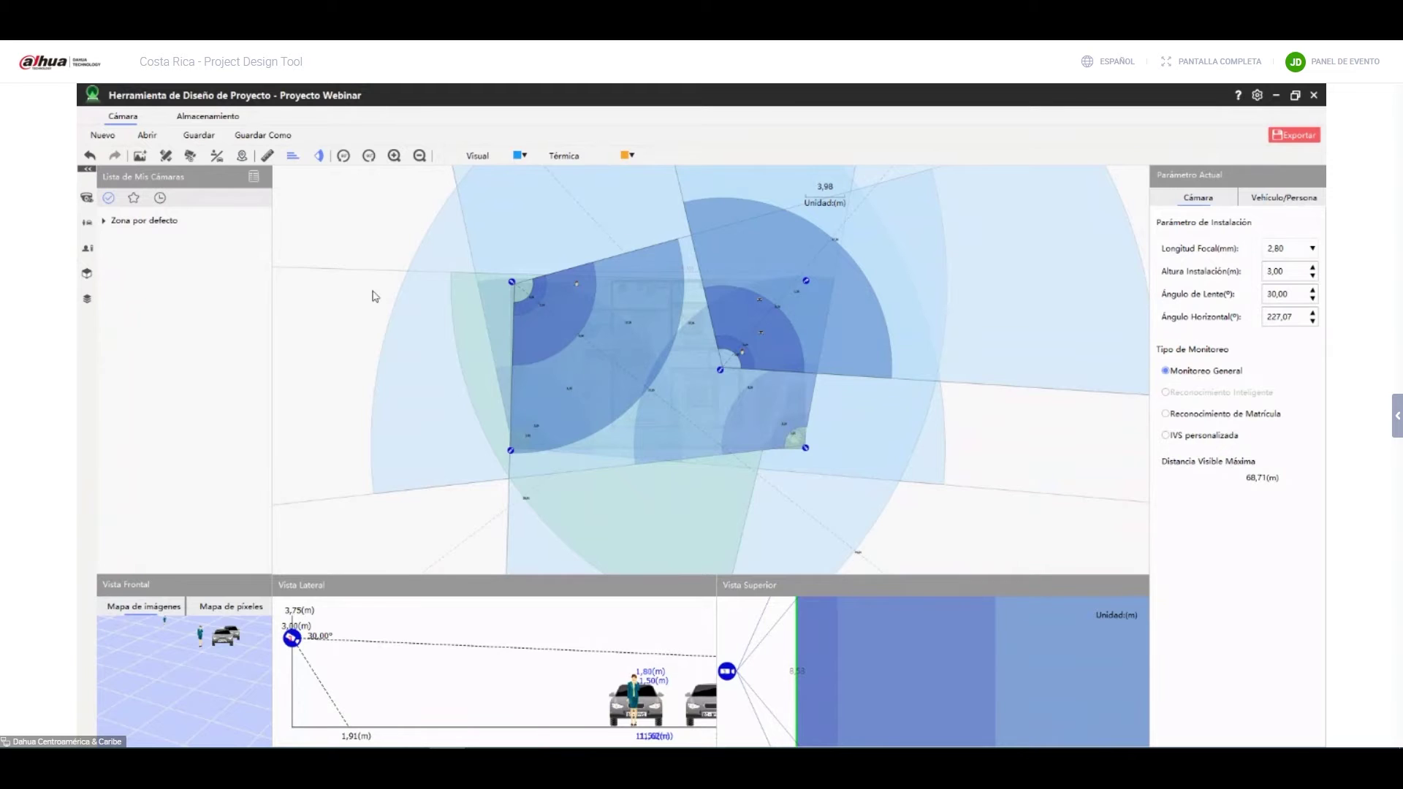
pyautogui.click(319, 156)
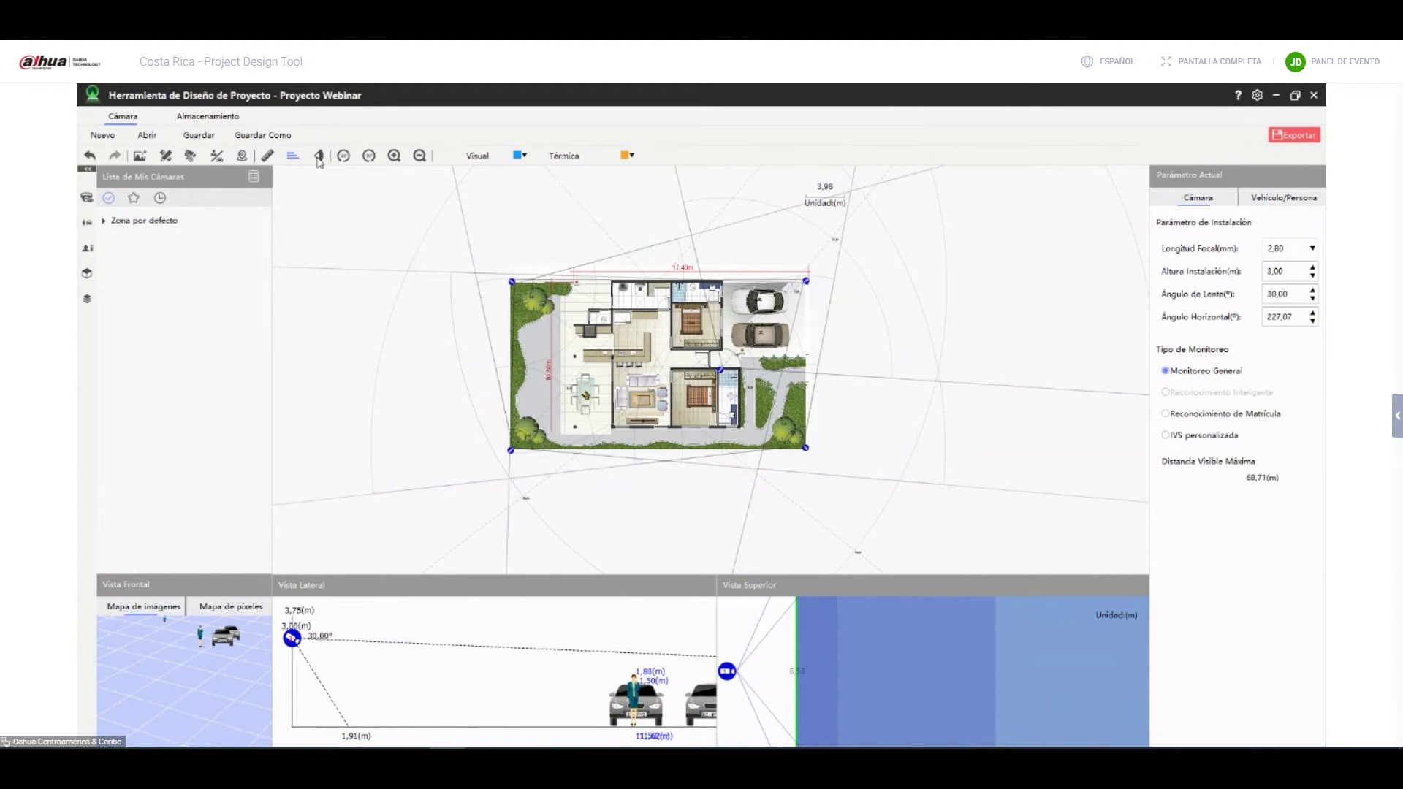
pyautogui.click(319, 156)
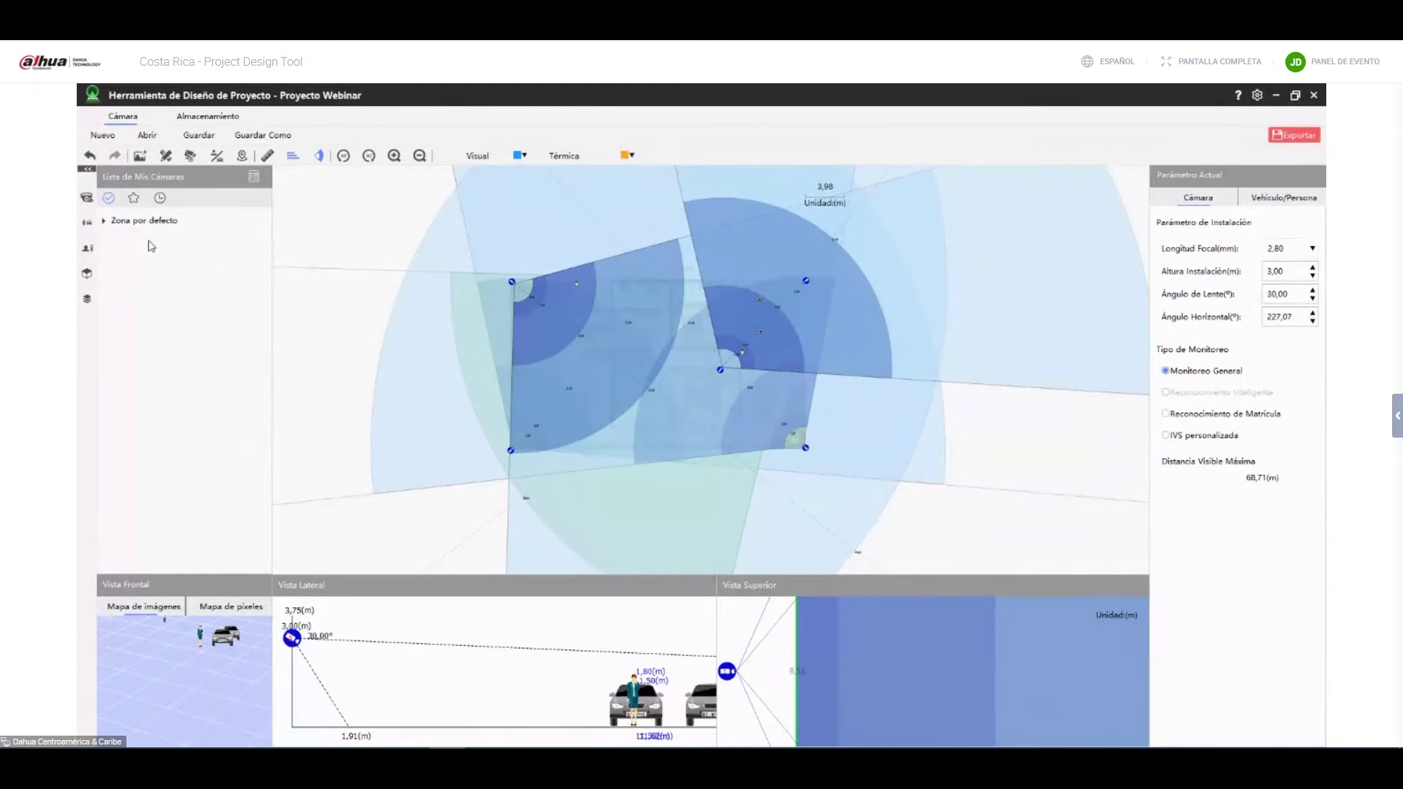
# Expand the Zona por defecto camera list, enter Patio as a new area for the lower-left corner camera, and name its node Cam1_PatioEste.
pyautogui.click(104, 220)
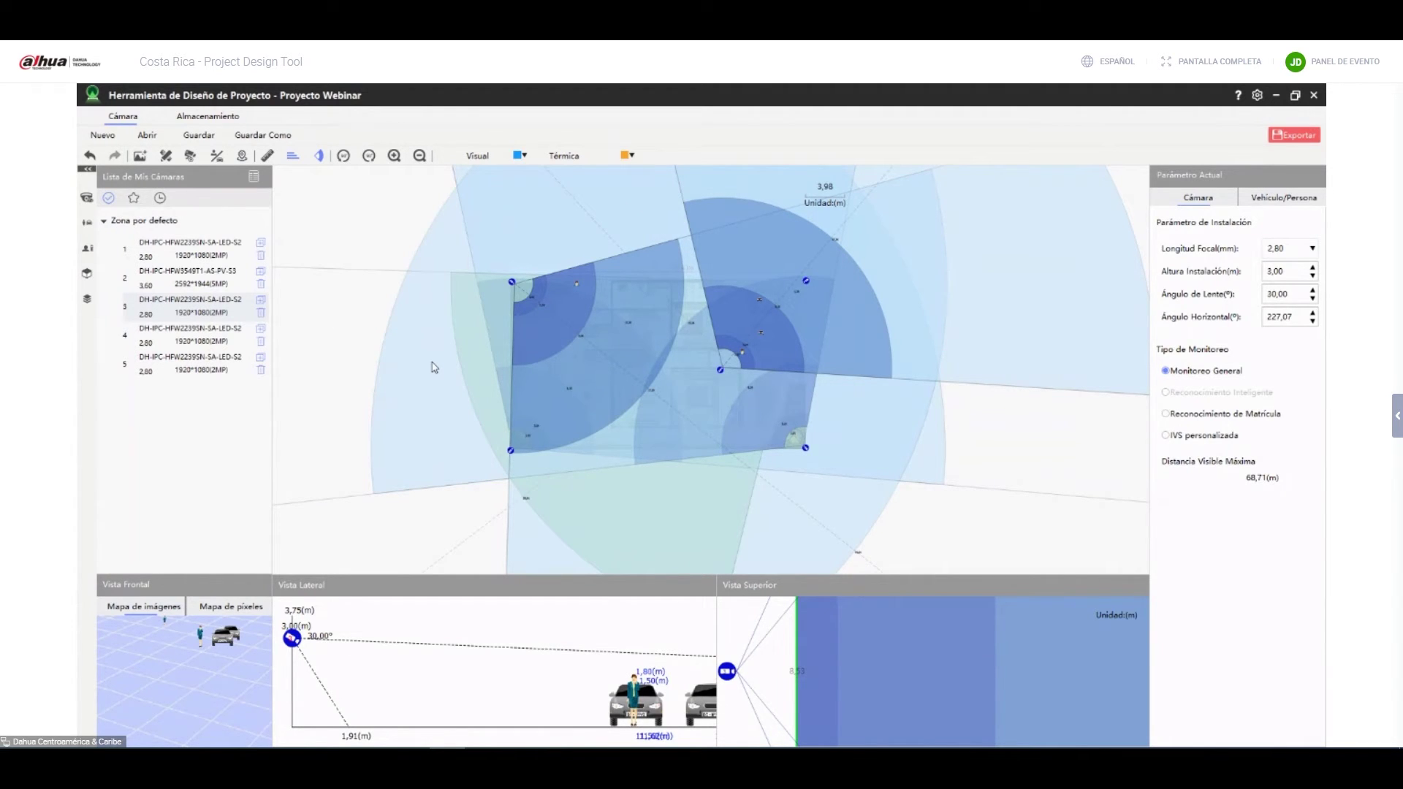
pyautogui.moveTo(385, 219); pyautogui.dragTo(429, 220)
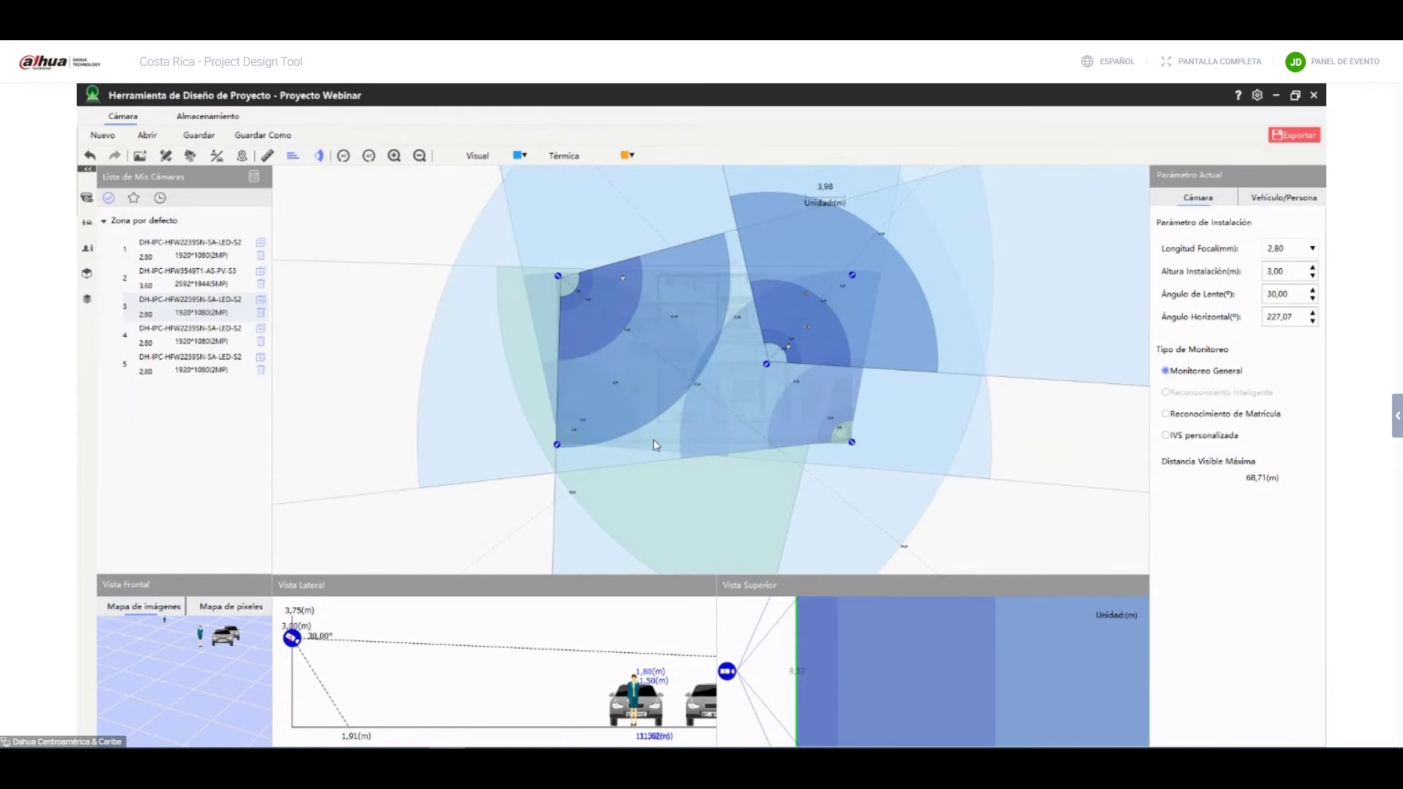
pyautogui.click(557, 445)
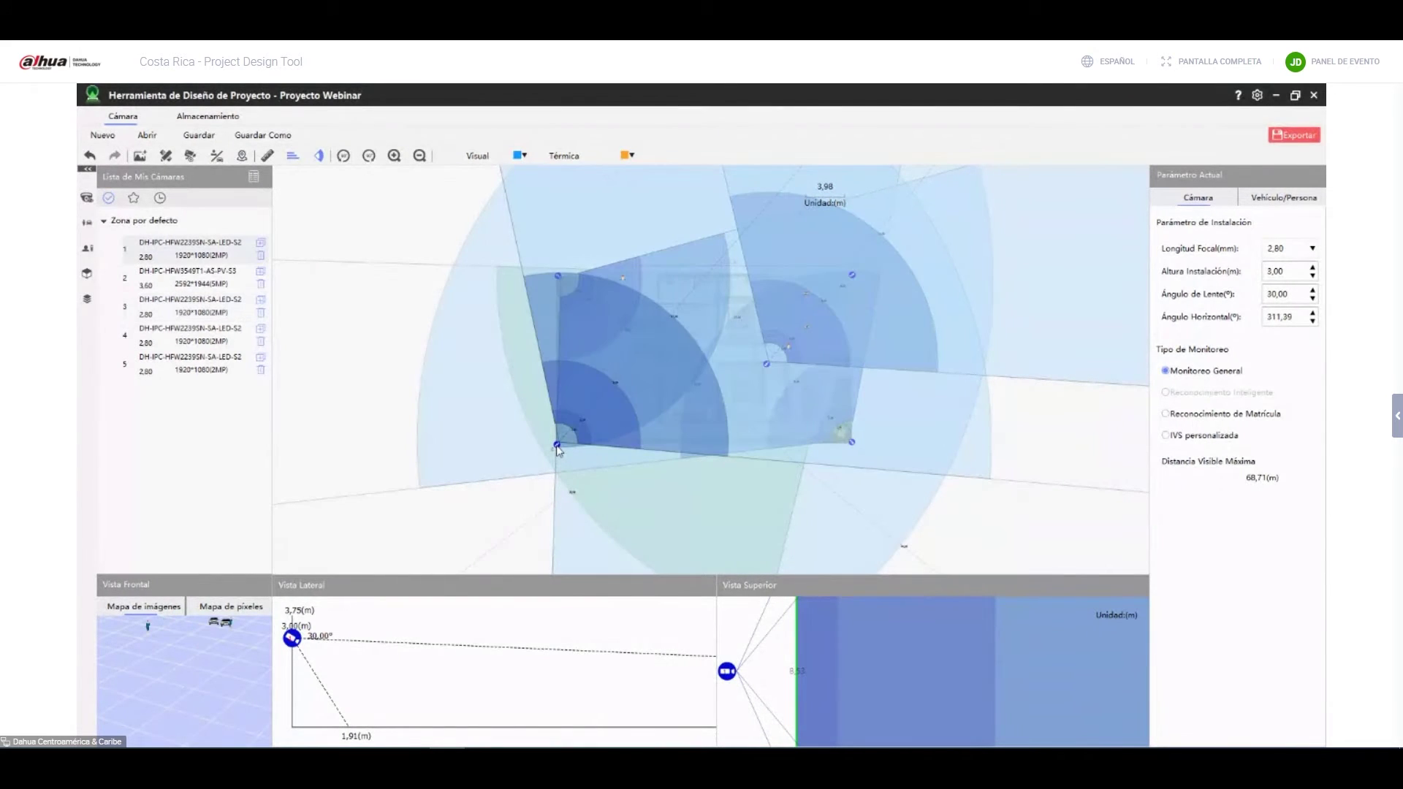
pyautogui.click(242, 157)
pyautogui.click(672, 404)
pyautogui.click(766, 412)
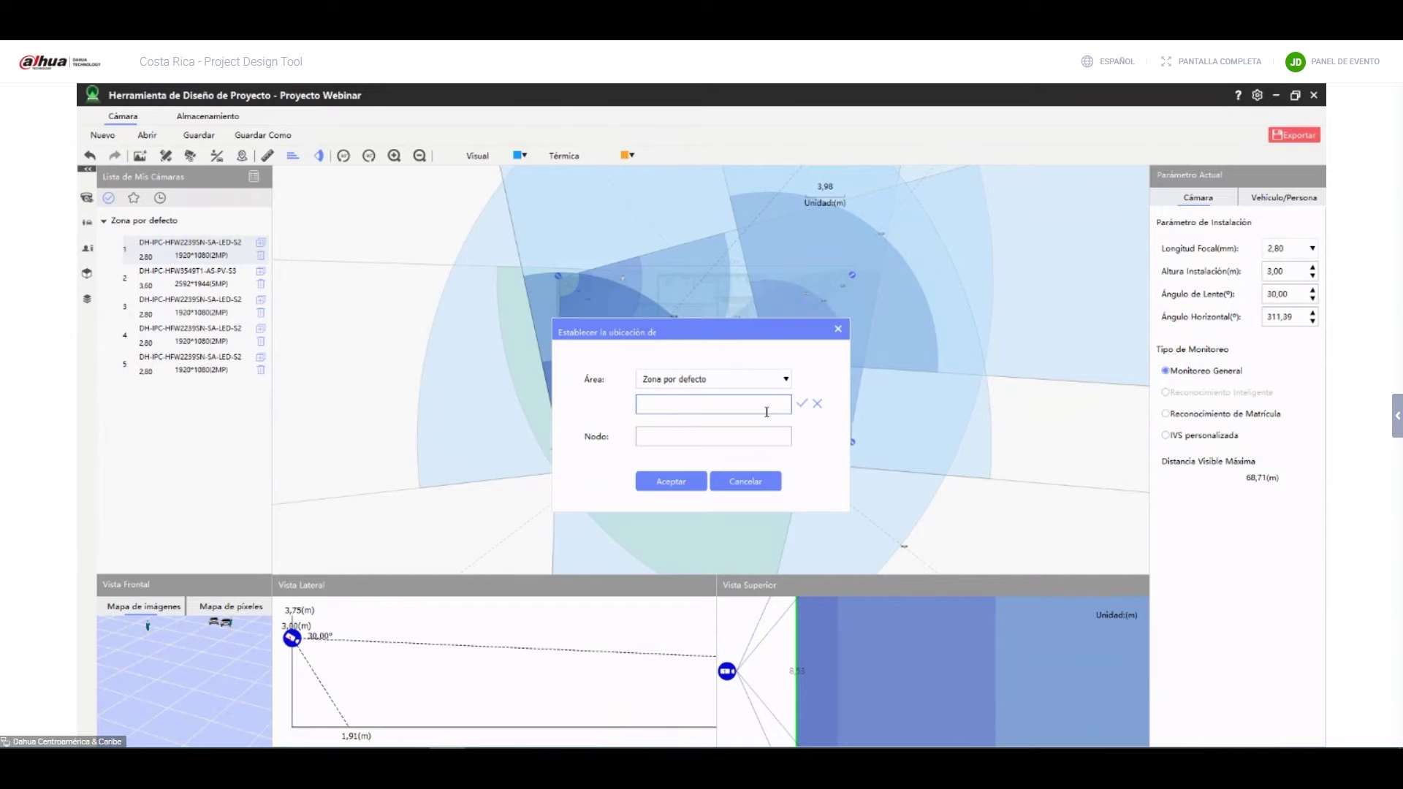
pyautogui.write('Patio')
pyautogui.click(727, 431)
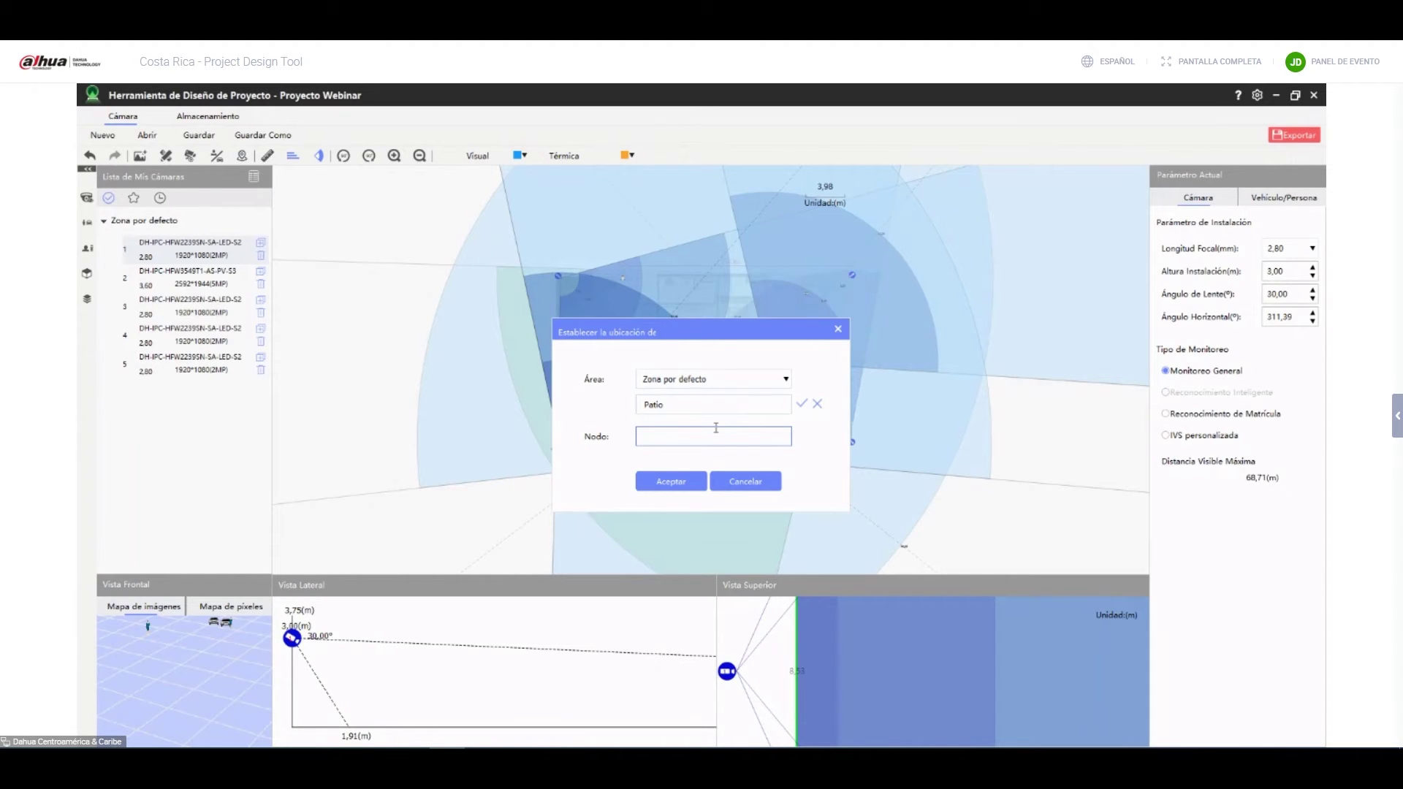
pyautogui.write('Cam1_PatioEste')
pyautogui.click(698, 482)
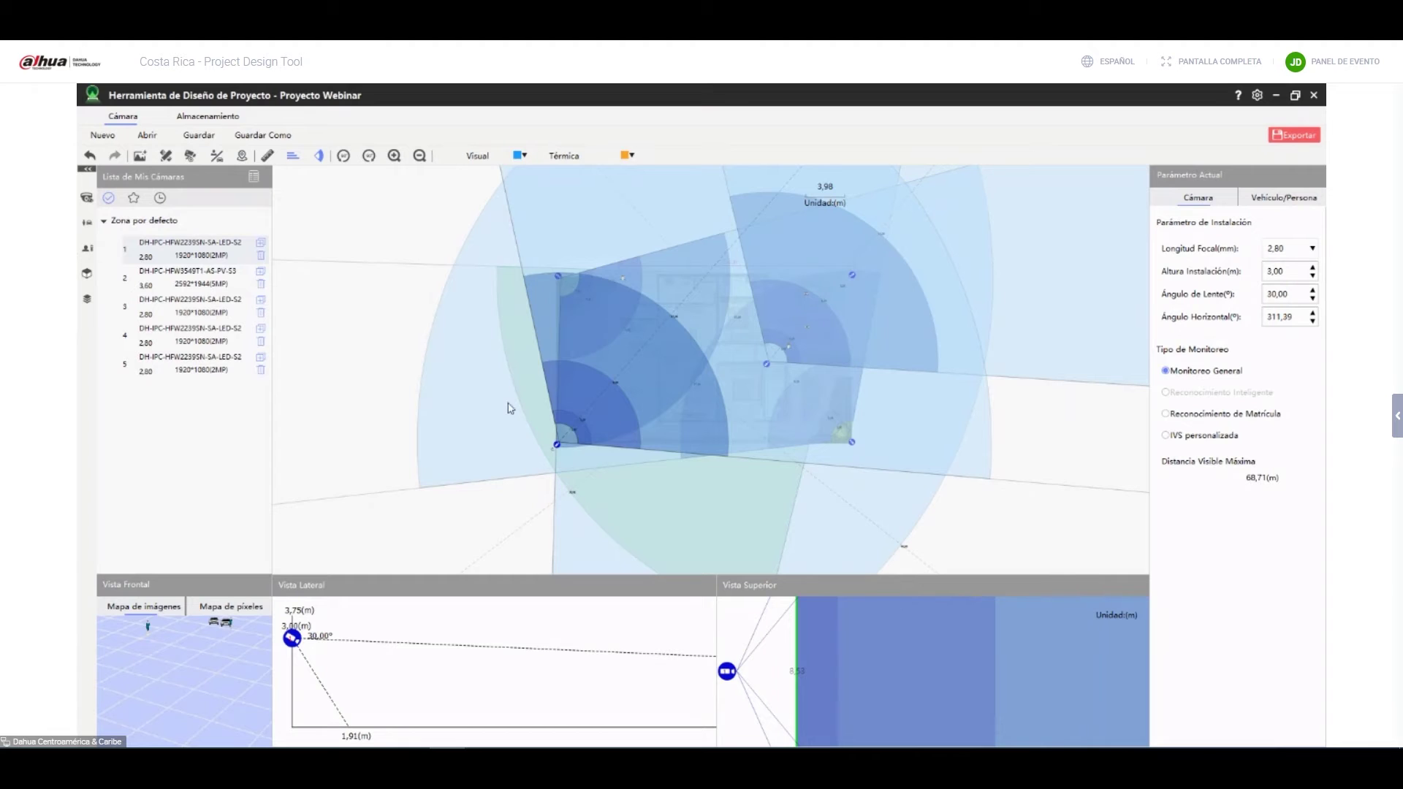
# Reopen the location settings of the lower-left corner camera, add the area Patio, and assign the camera to it.
pyautogui.doubleClick(557, 446)
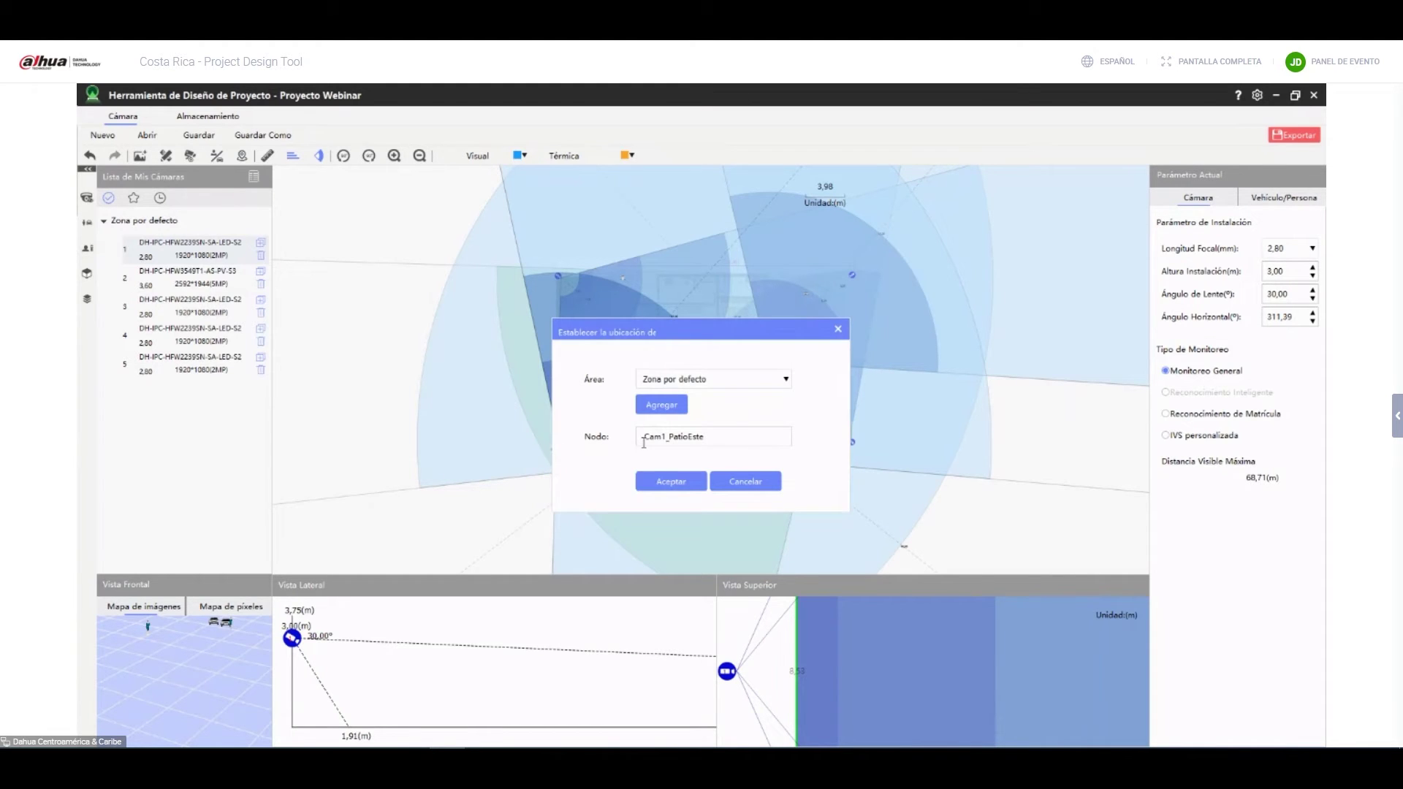
pyautogui.click(686, 410)
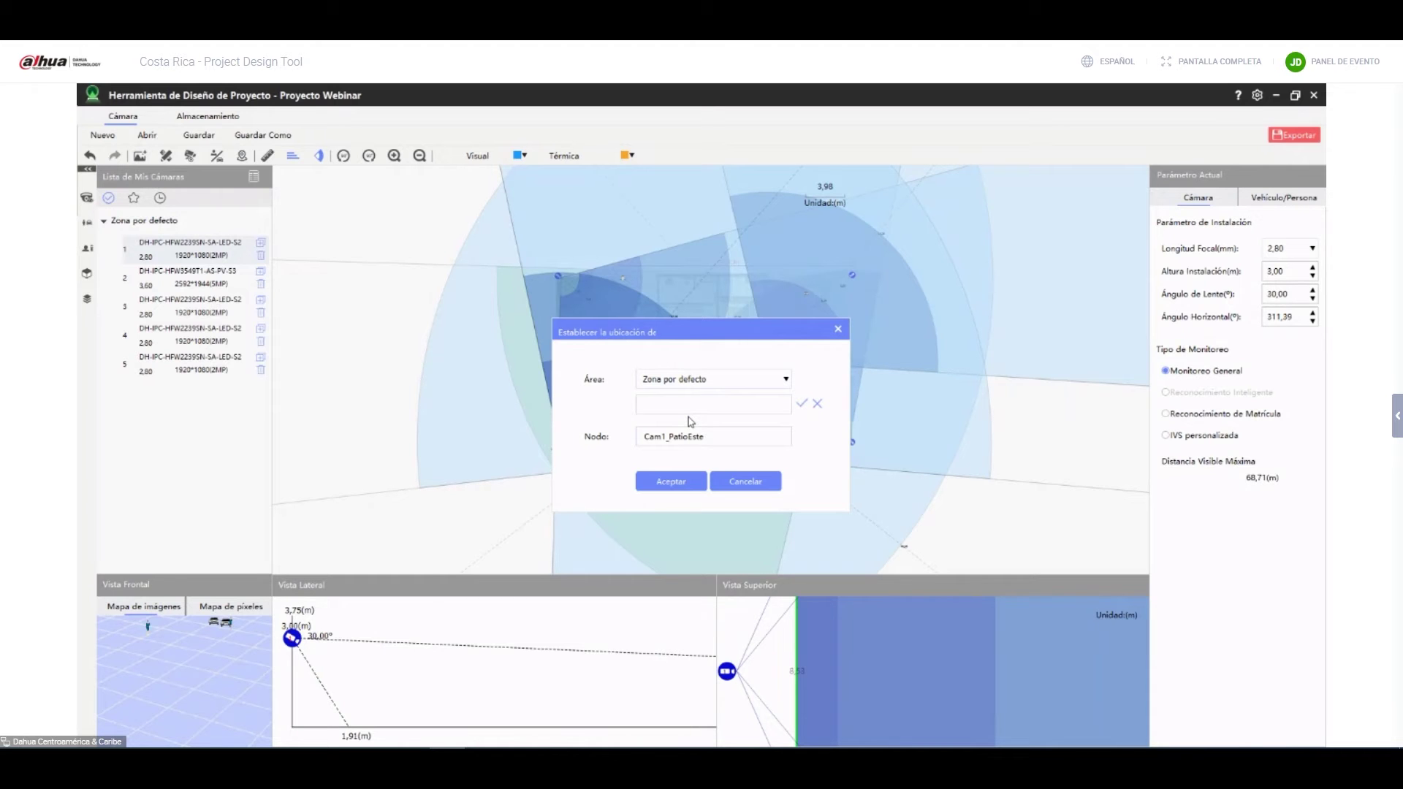
pyautogui.write('Patio')
pyautogui.press('Return')
pyautogui.click(694, 482)
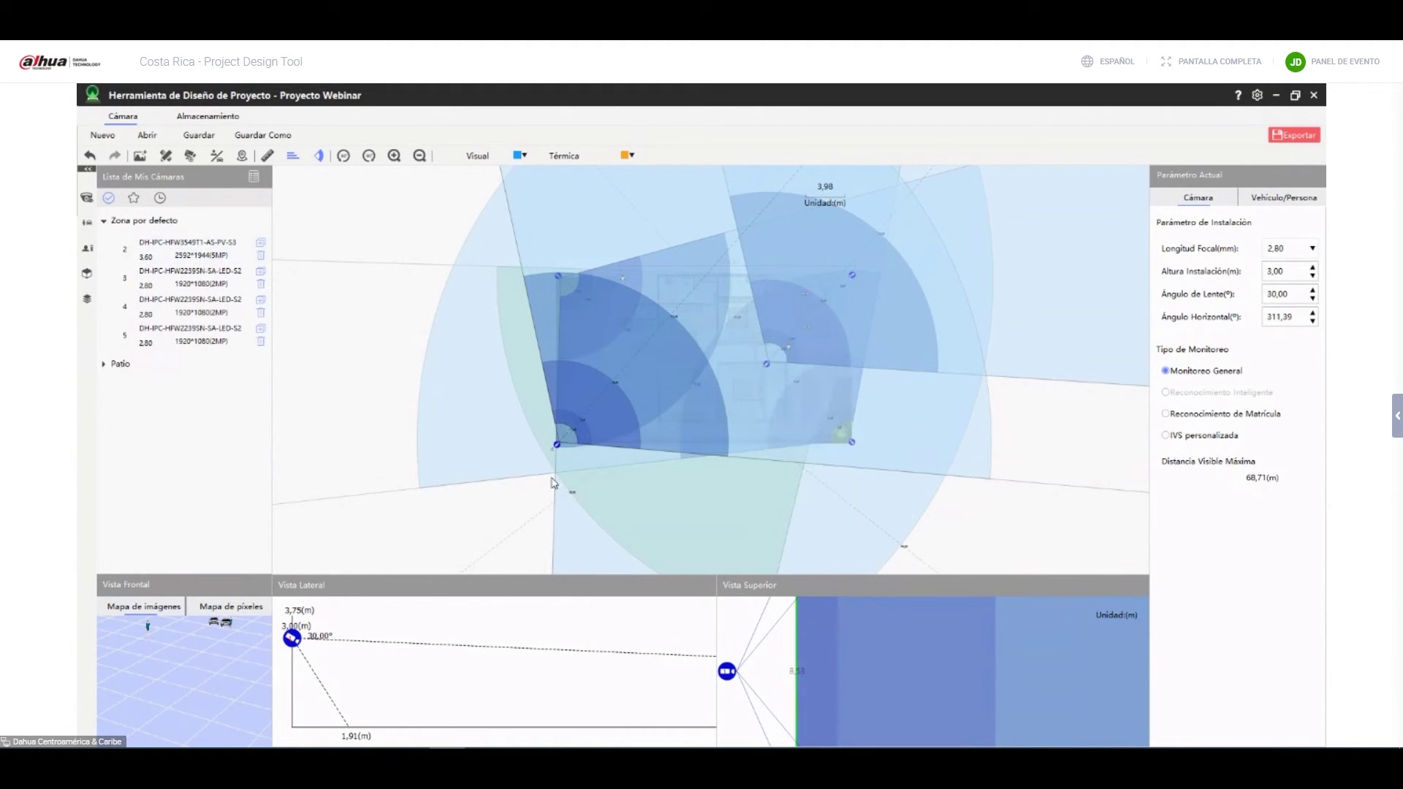
# Expand the Patio area, move Cam1_PatioEste back to Zona por defecto, and transfer camera DH-IPC-HFW3549T1-AS-PV-S3 into Patio.
pyautogui.moveTo(175, 248)
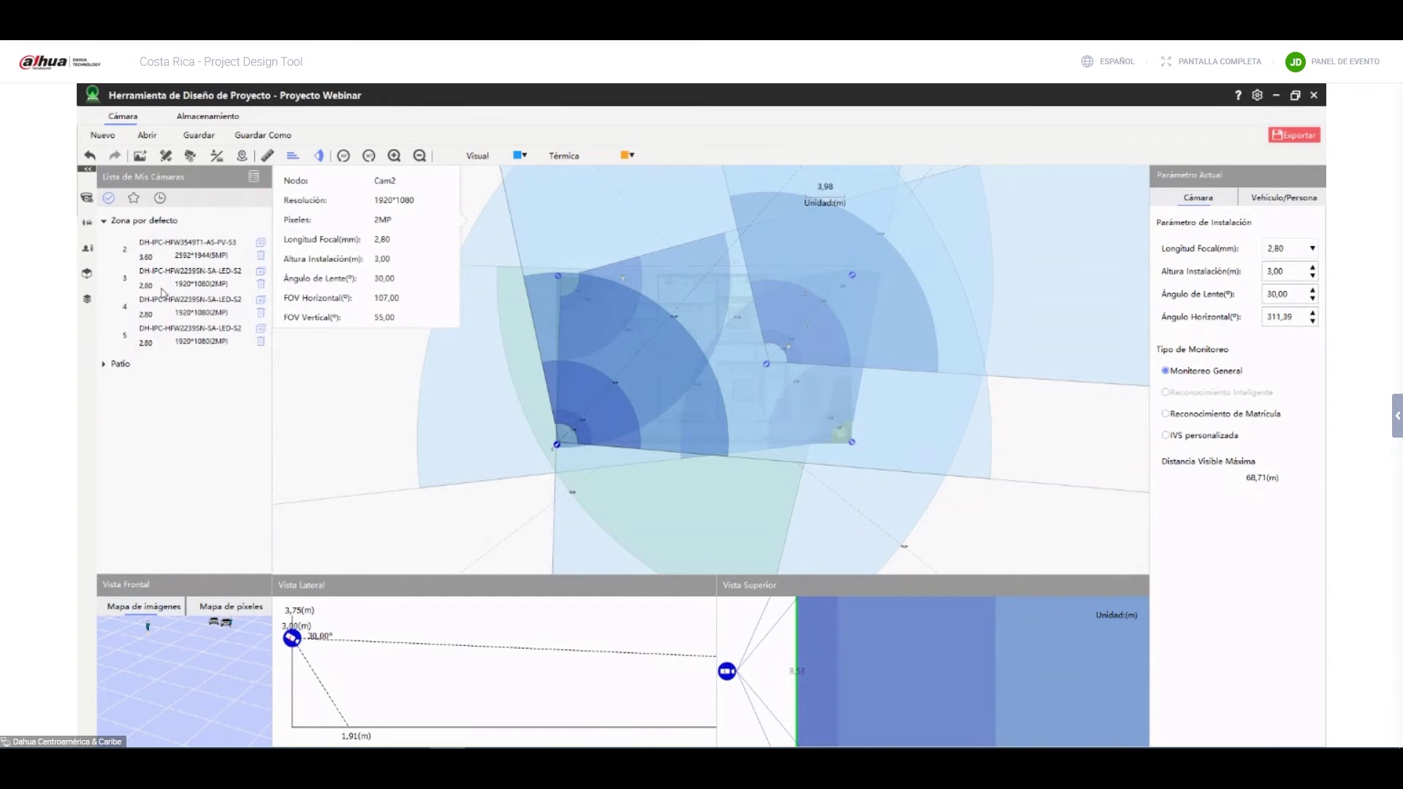
pyautogui.click(104, 364)
pyautogui.moveTo(150, 390)
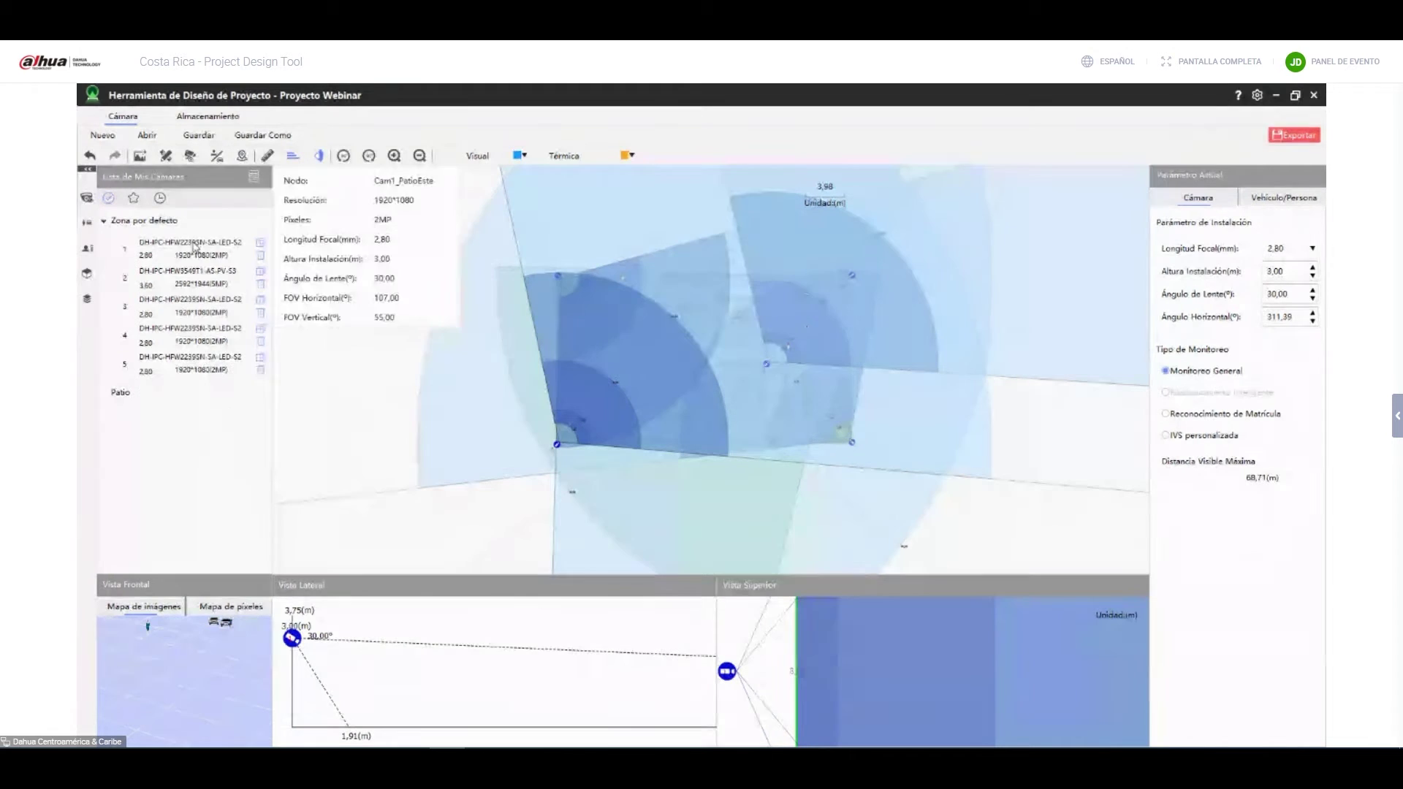
pyautogui.moveTo(156, 385); pyautogui.dragTo(158, 422)
pyautogui.moveTo(191, 276); pyautogui.dragTo(152, 404)
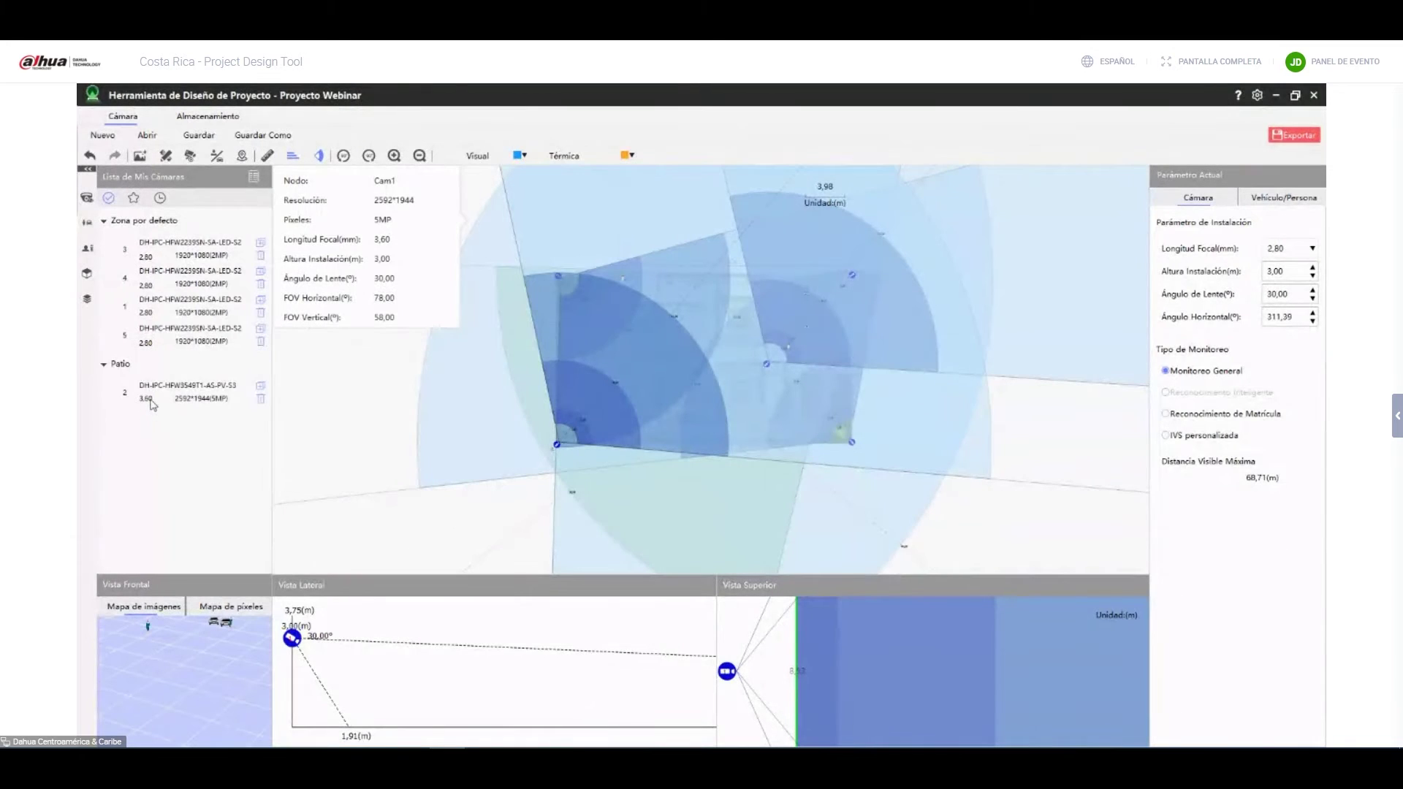
# Move camera 1, a DH-IPC-HFW2239SN-SA-LED-S2, from Zona por defecto into the Patio area.
pyautogui.moveTo(184, 314); pyautogui.dragTo(134, 395)
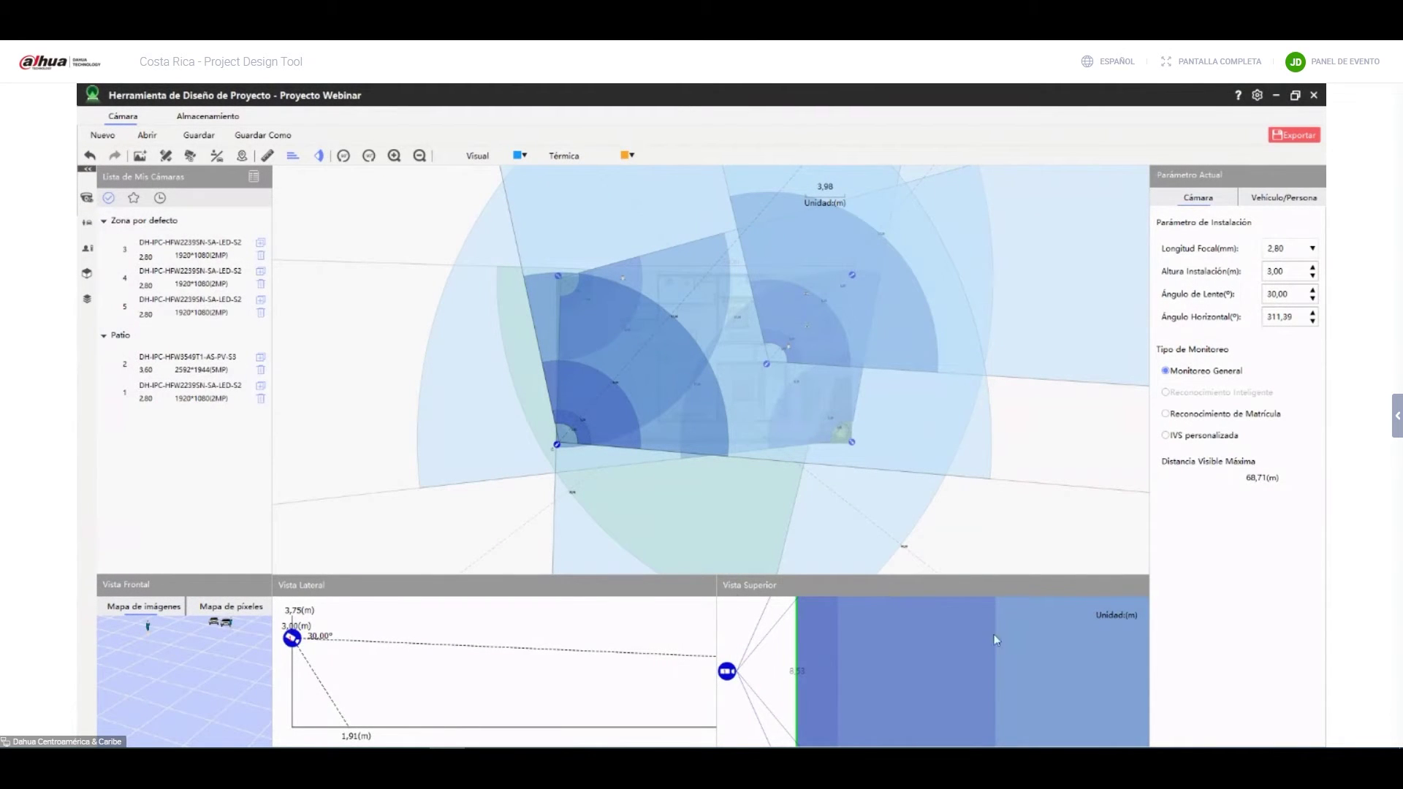
pyautogui.scroll(-1, 616, 446)
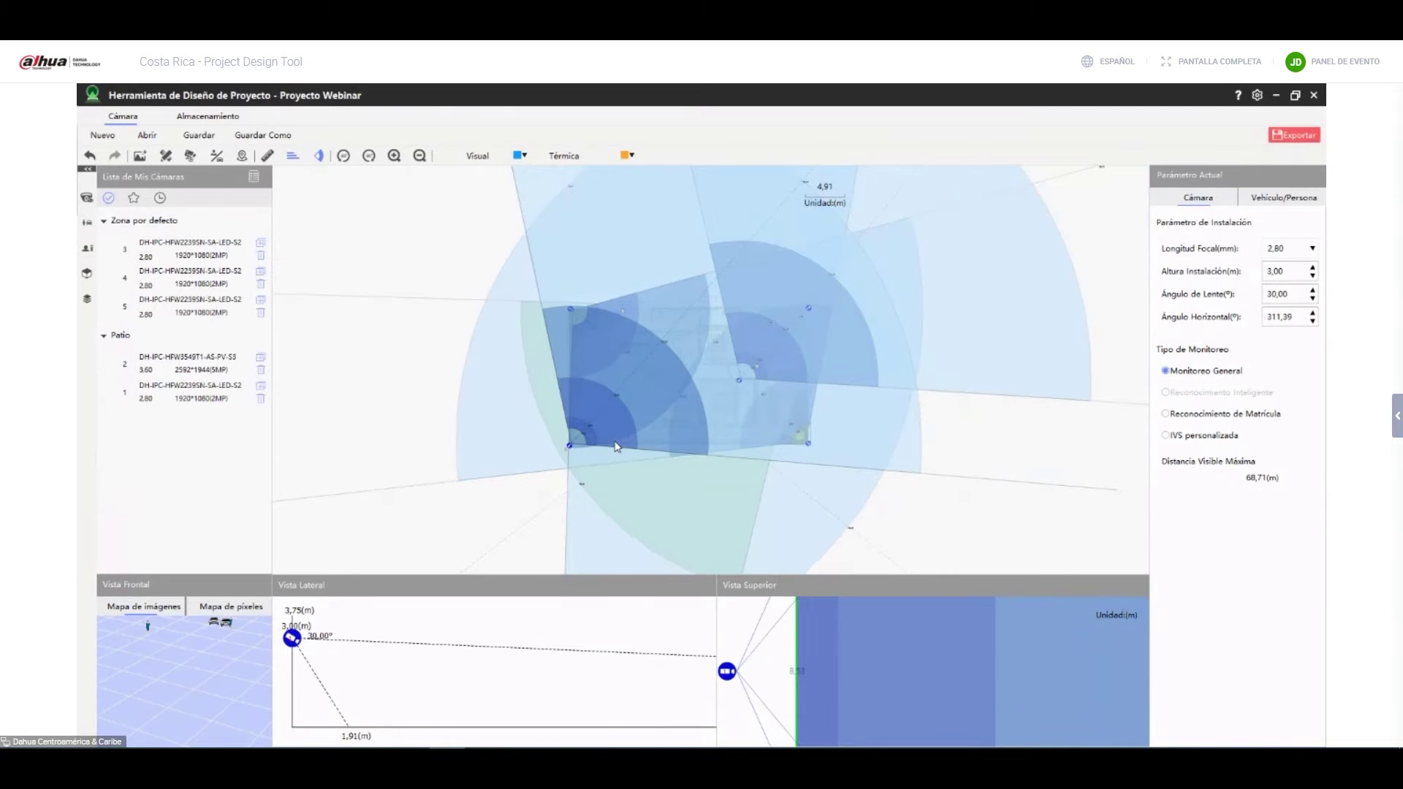
pyautogui.scroll(-1, 615, 446)
pyautogui.moveTo(485, 285); pyautogui.dragTo(493, 241)
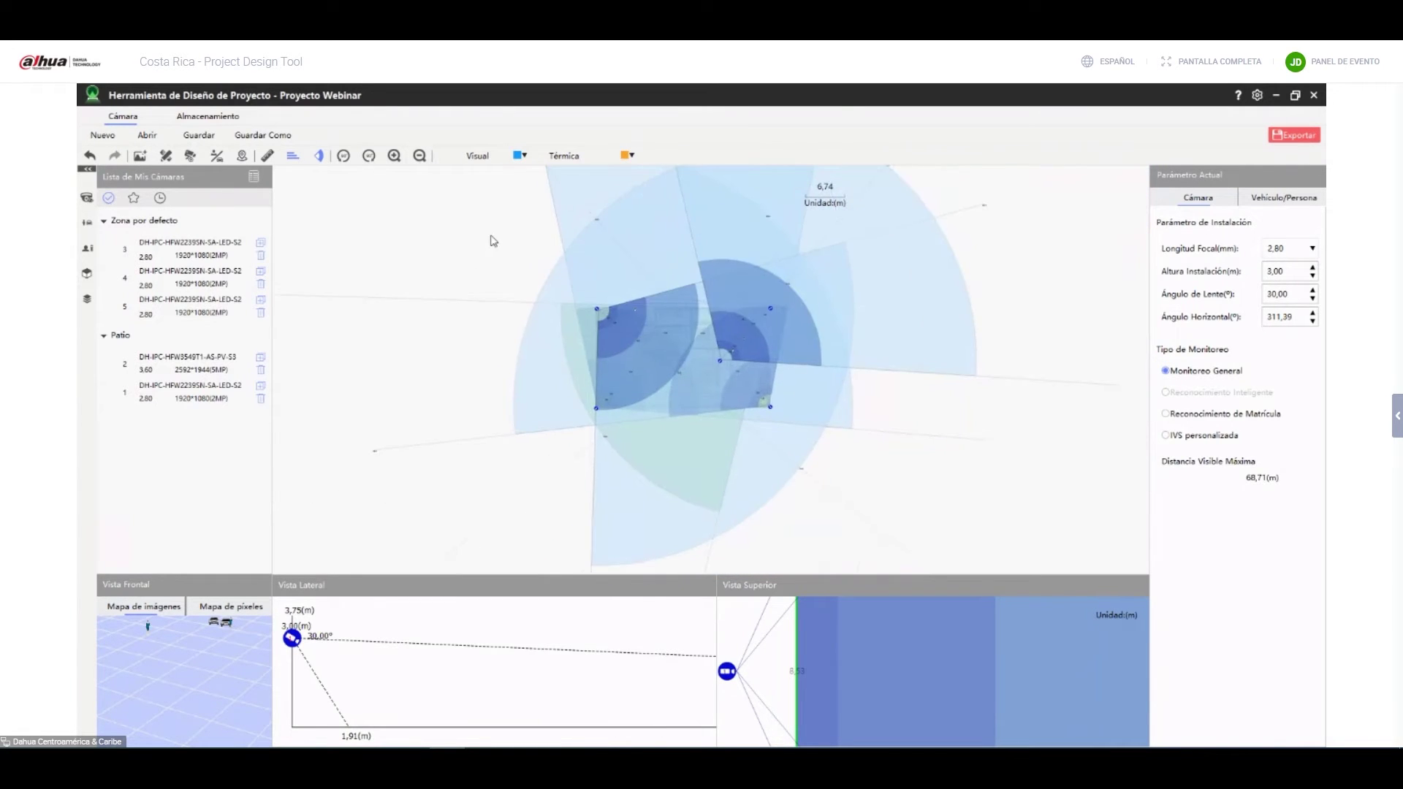
pyautogui.scroll(-3, 490, 239)
pyautogui.moveTo(757, 328); pyautogui.dragTo(880, 401)
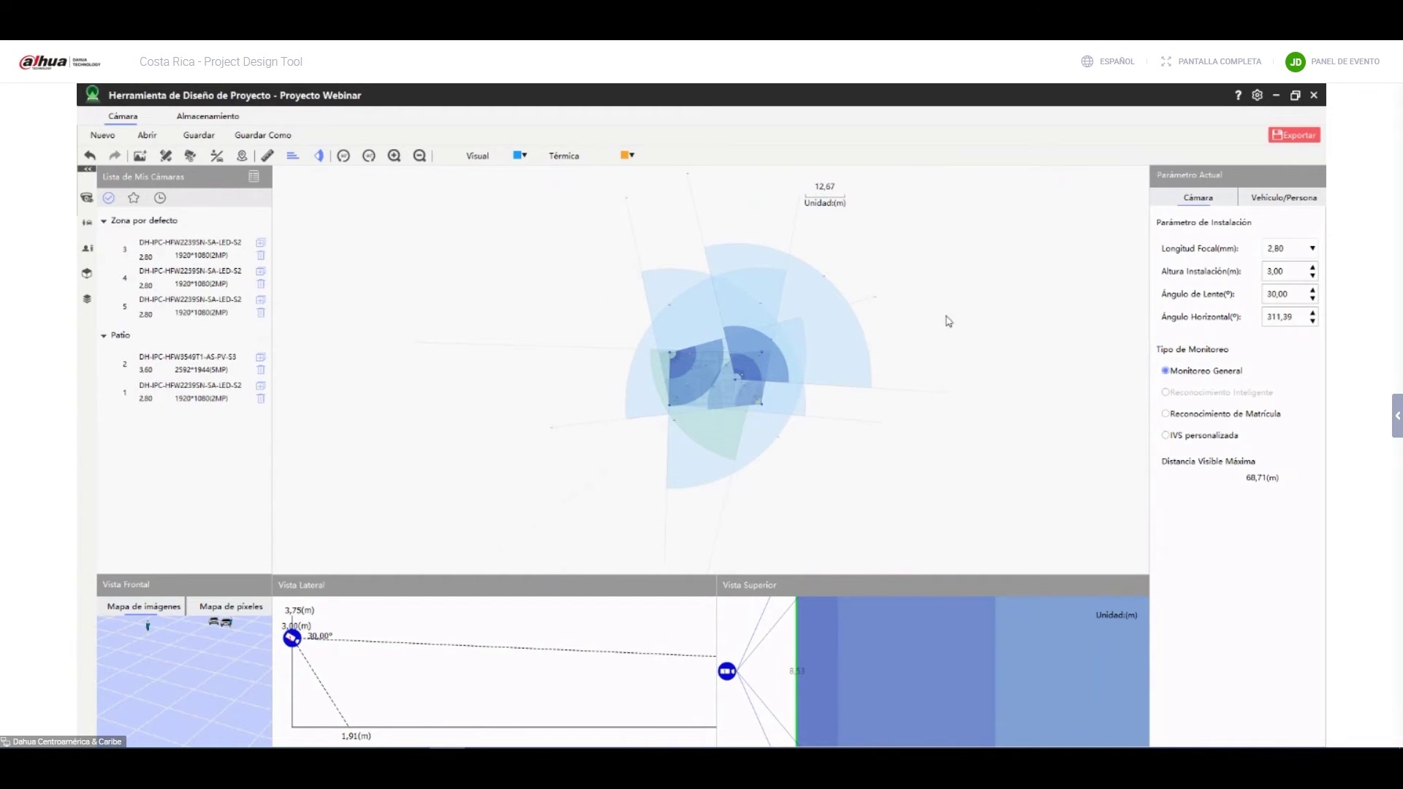
pyautogui.moveTo(604, 281); pyautogui.dragTo(518, 271)
# Rename the Patio area as Nivel 1.
pyautogui.moveTo(225, 266)
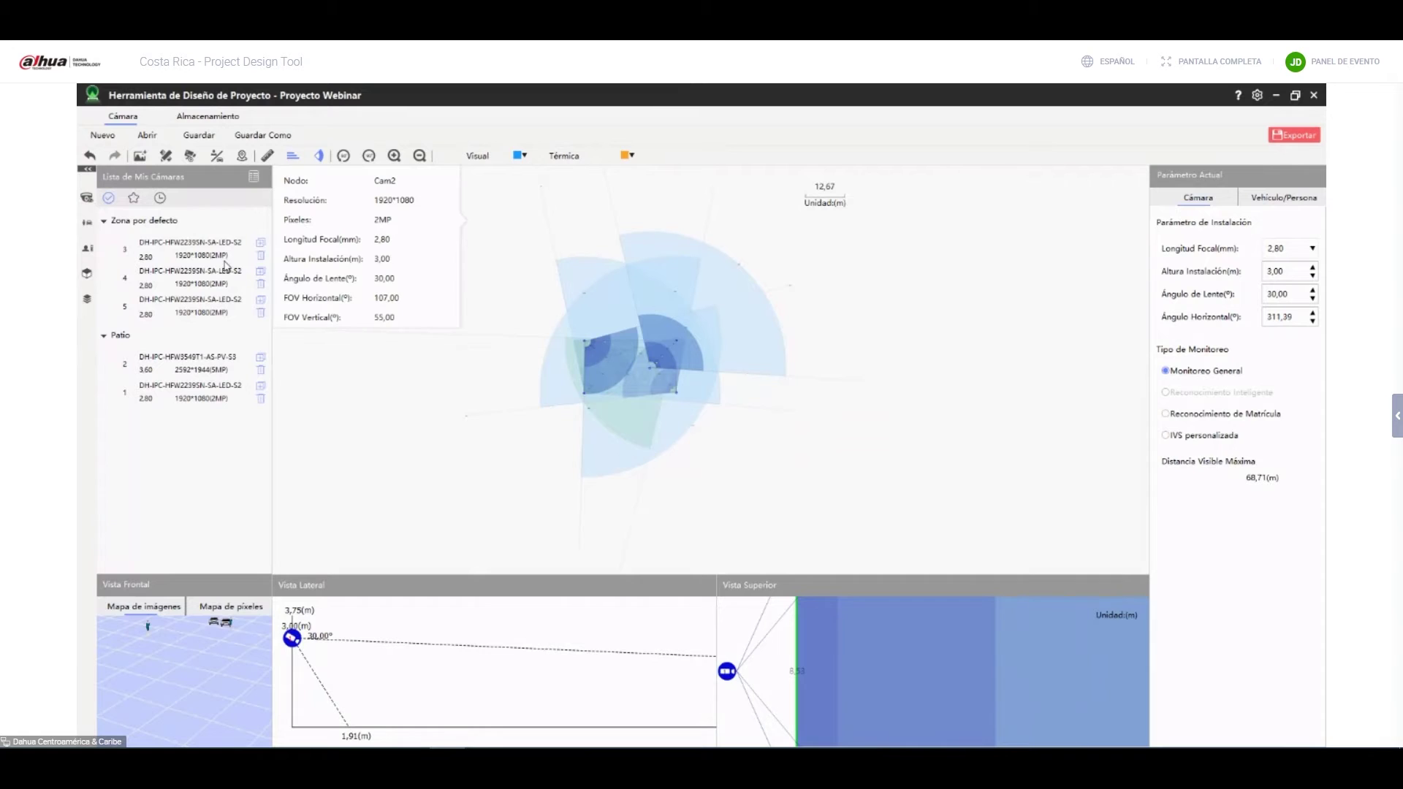
pyautogui.click(121, 336)
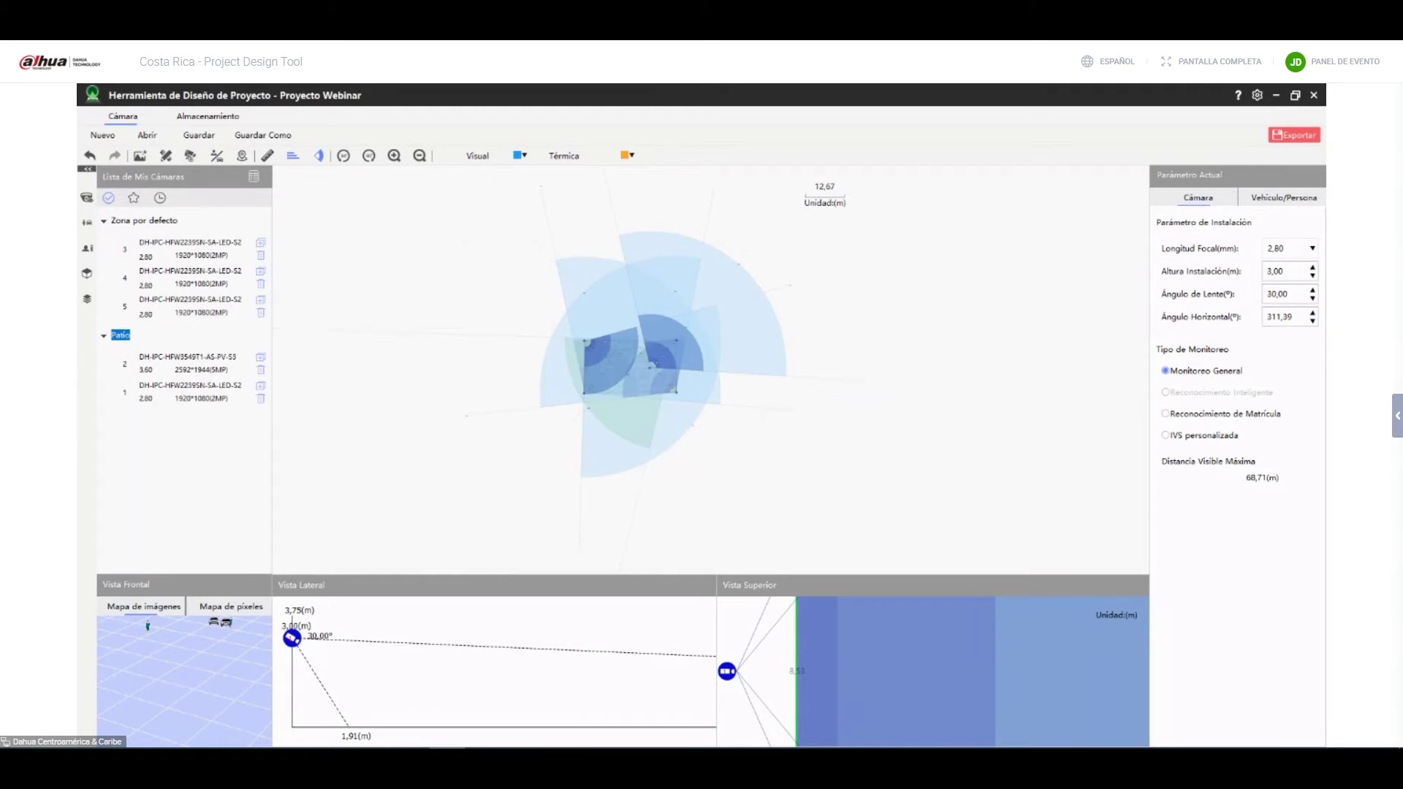
pyautogui.press('F2')
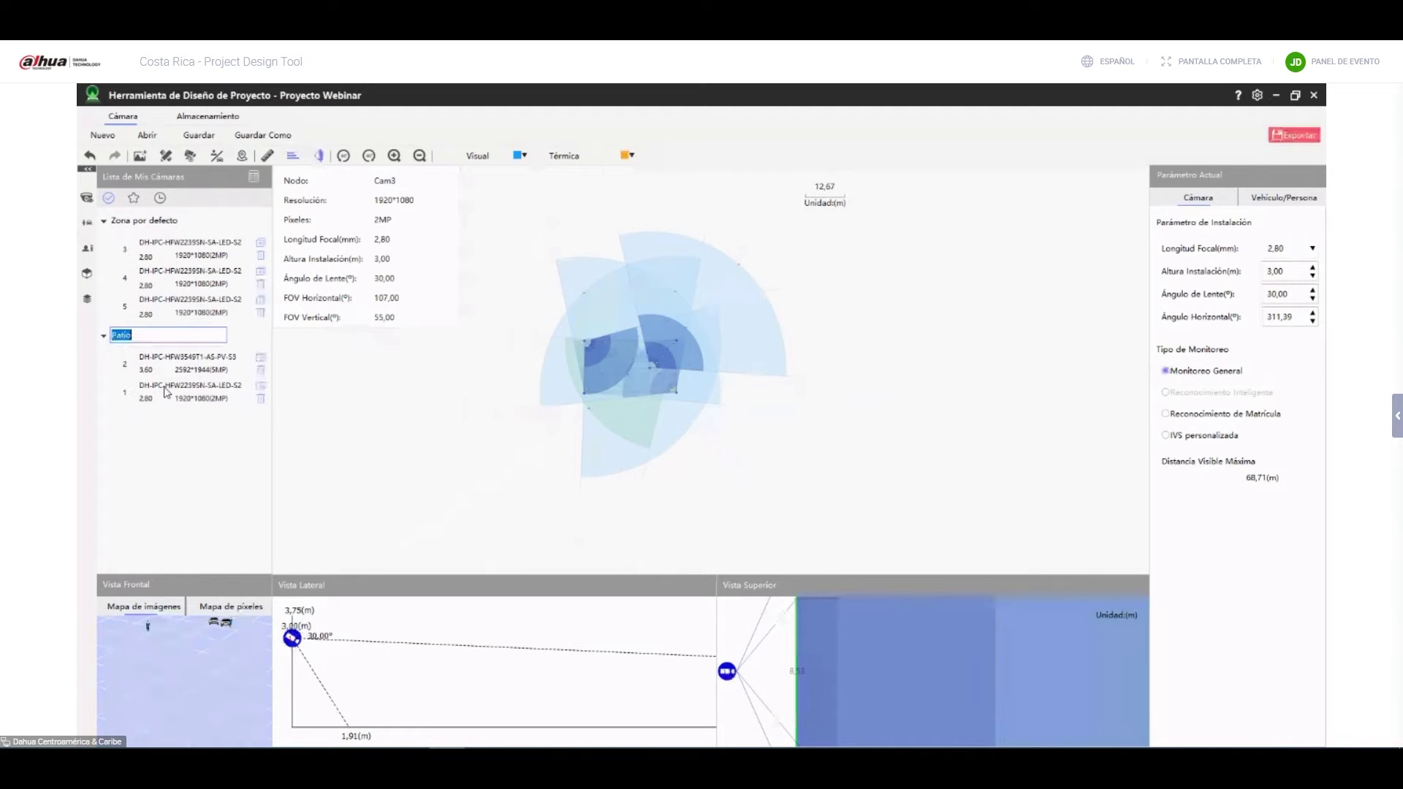
pyautogui.write('Nivel 1')
pyautogui.press('Return')
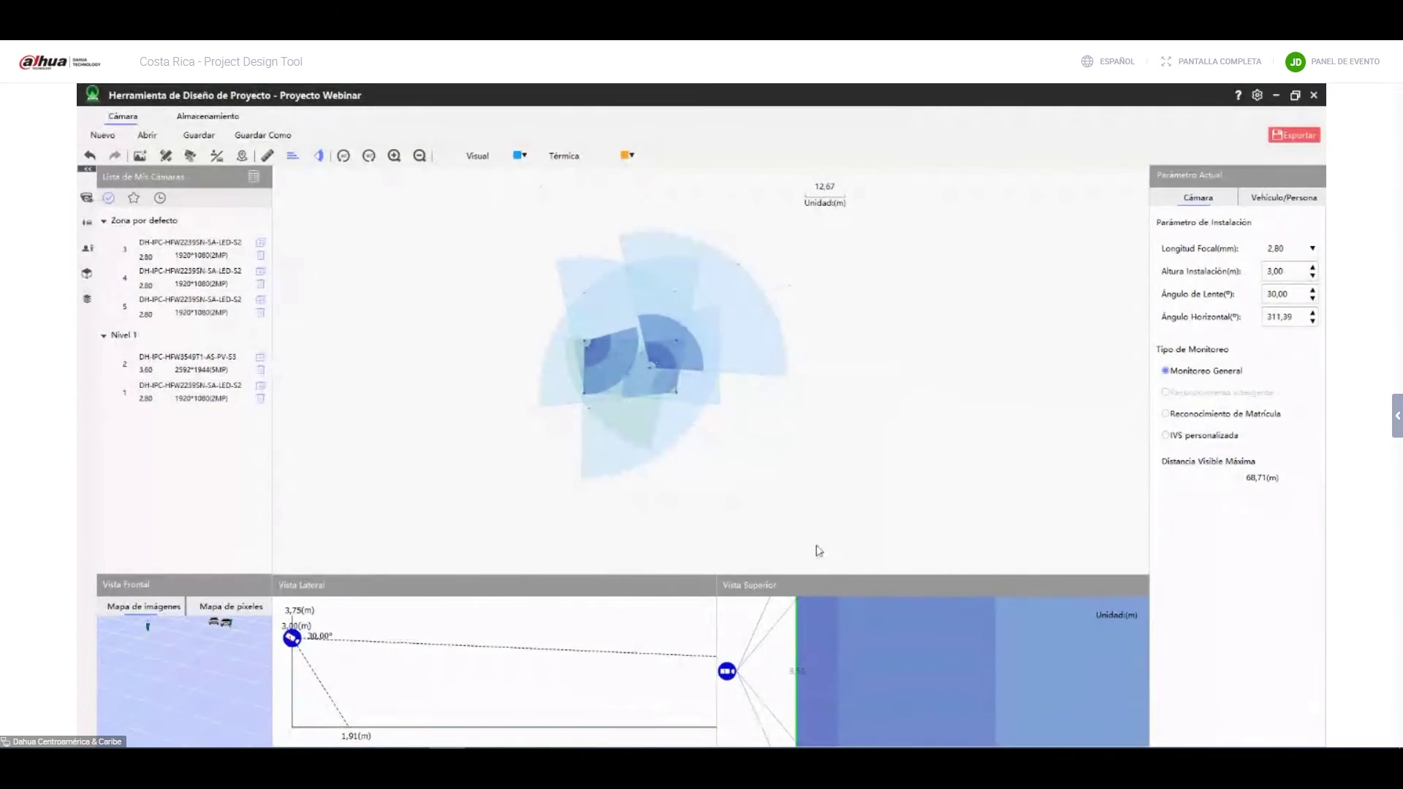
# Examine the coverage and front views of the two lower corner, upper-right and bedroom-wall cameras, ending with the latter's pixel map.
pyautogui.scroll(3, 774, 360)
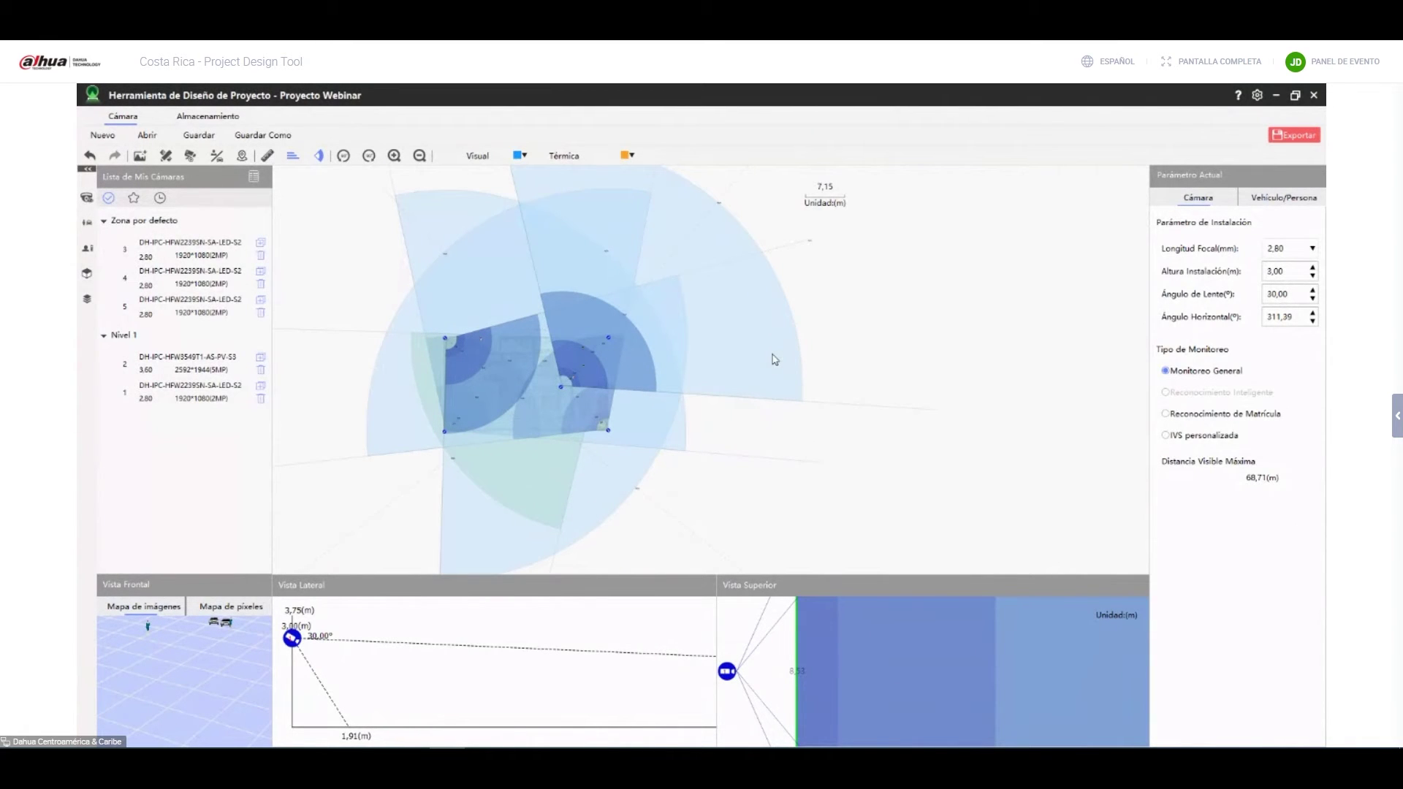
pyautogui.scroll(2, 348, 328)
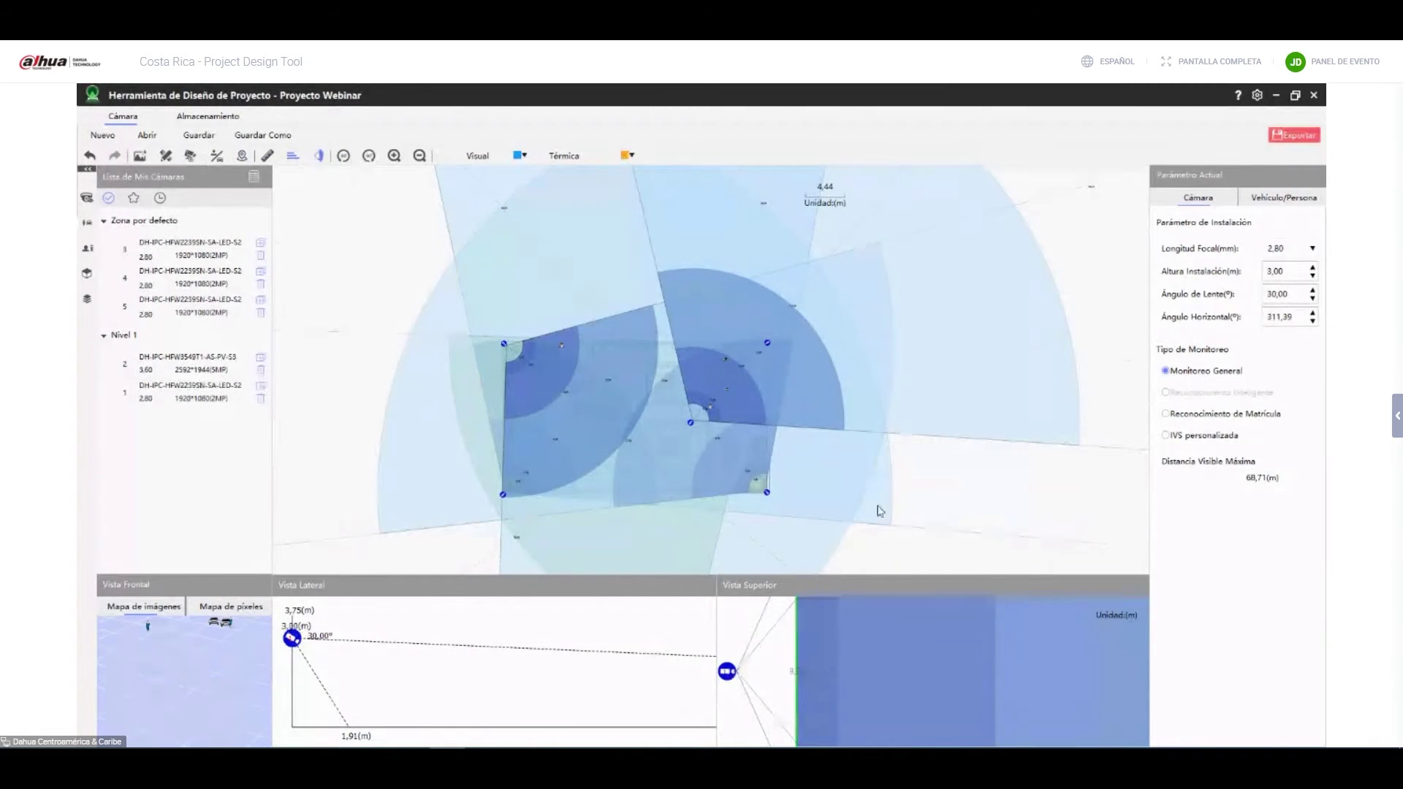
pyautogui.moveTo(879, 513); pyautogui.dragTo(898, 407)
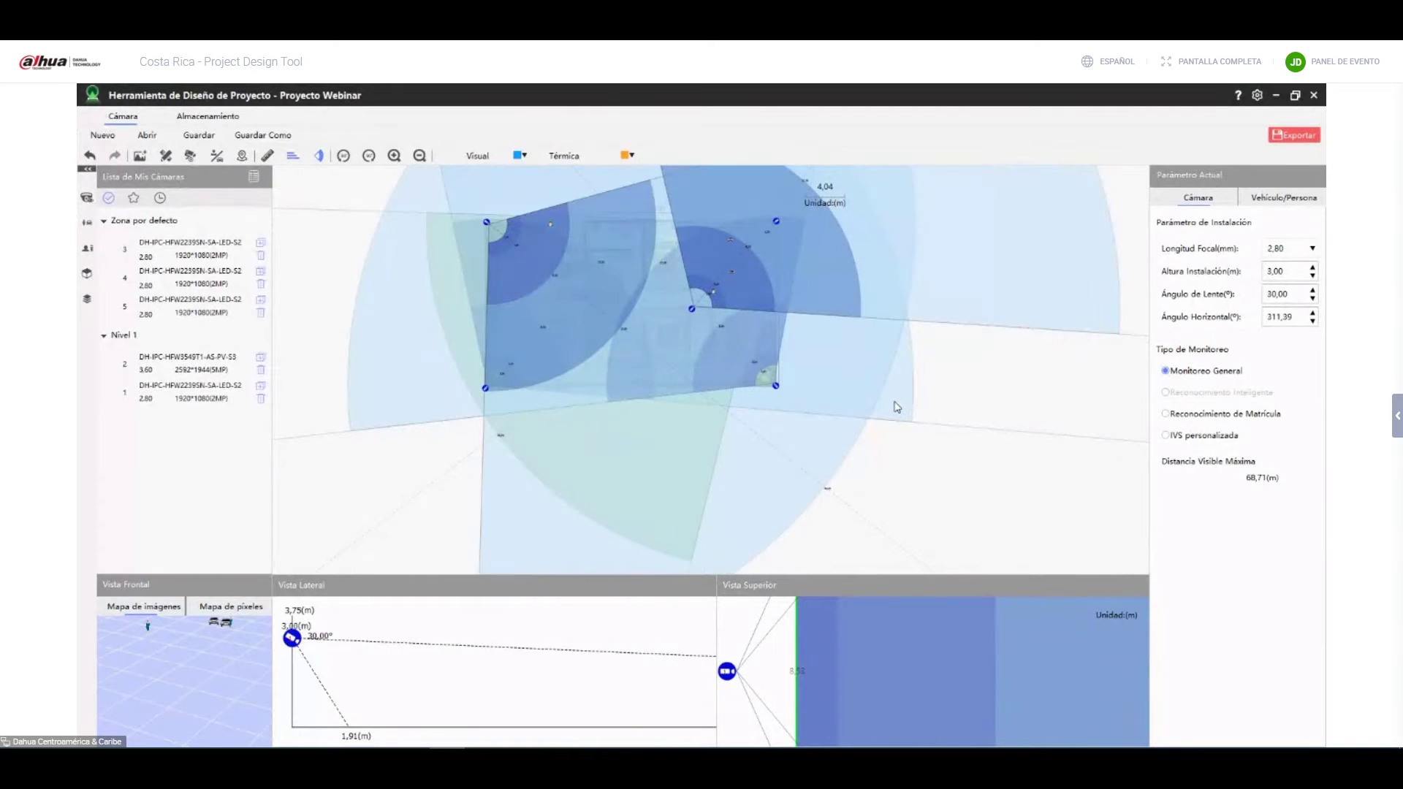
pyautogui.scroll(1, 1007, 429)
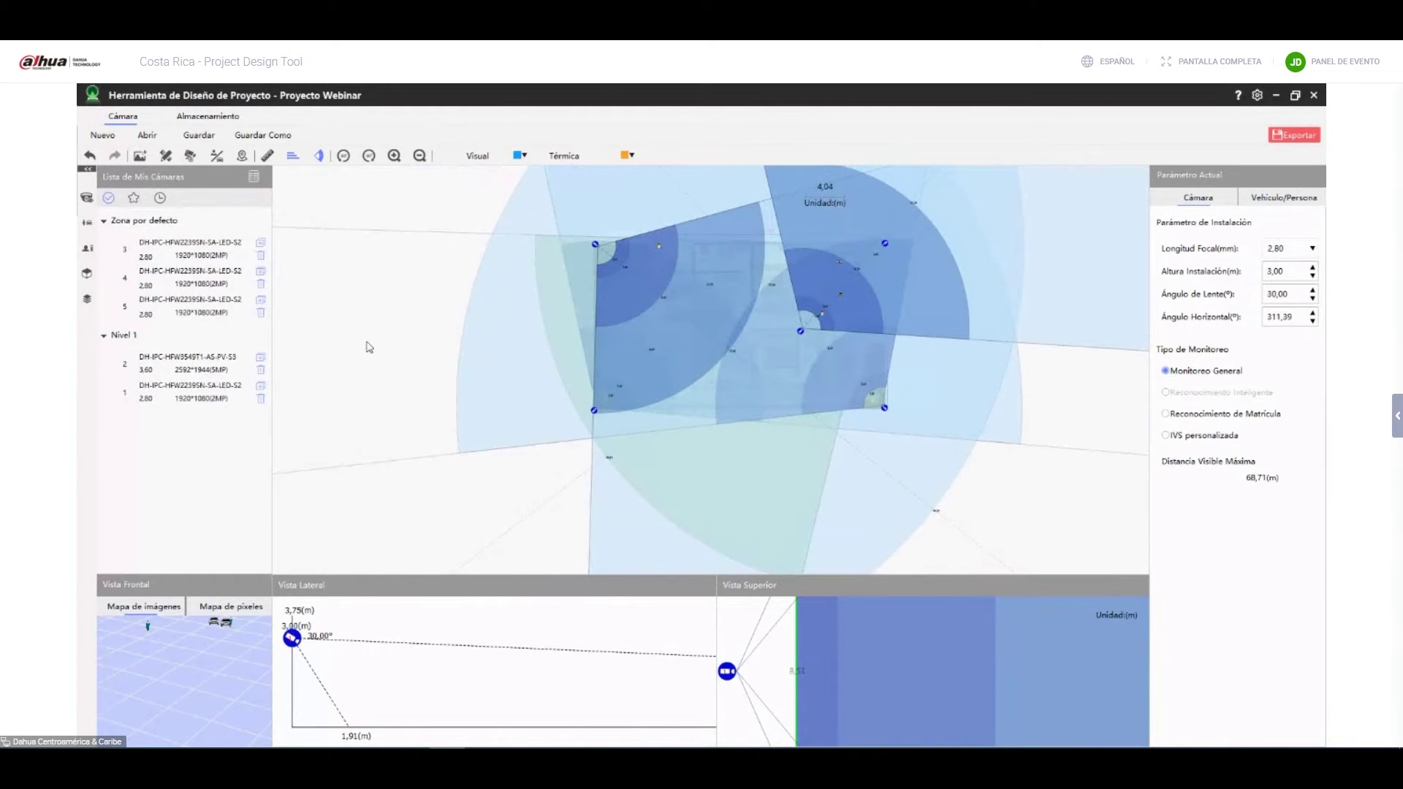
pyautogui.scroll(1, 335, 388)
pyautogui.scroll(2, 326, 386)
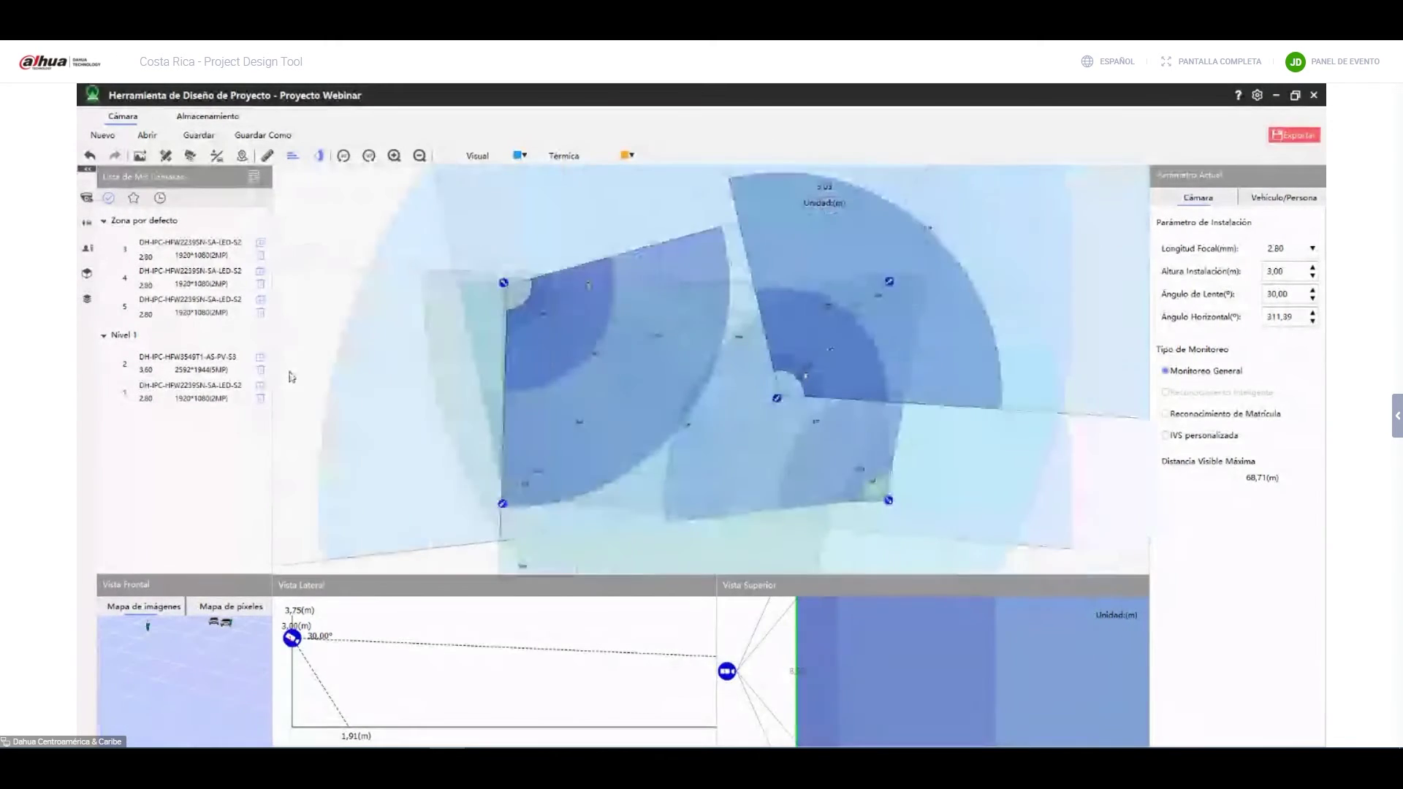
pyautogui.scroll(2, 795, 344)
pyautogui.moveTo(958, 297); pyautogui.dragTo(1042, 291)
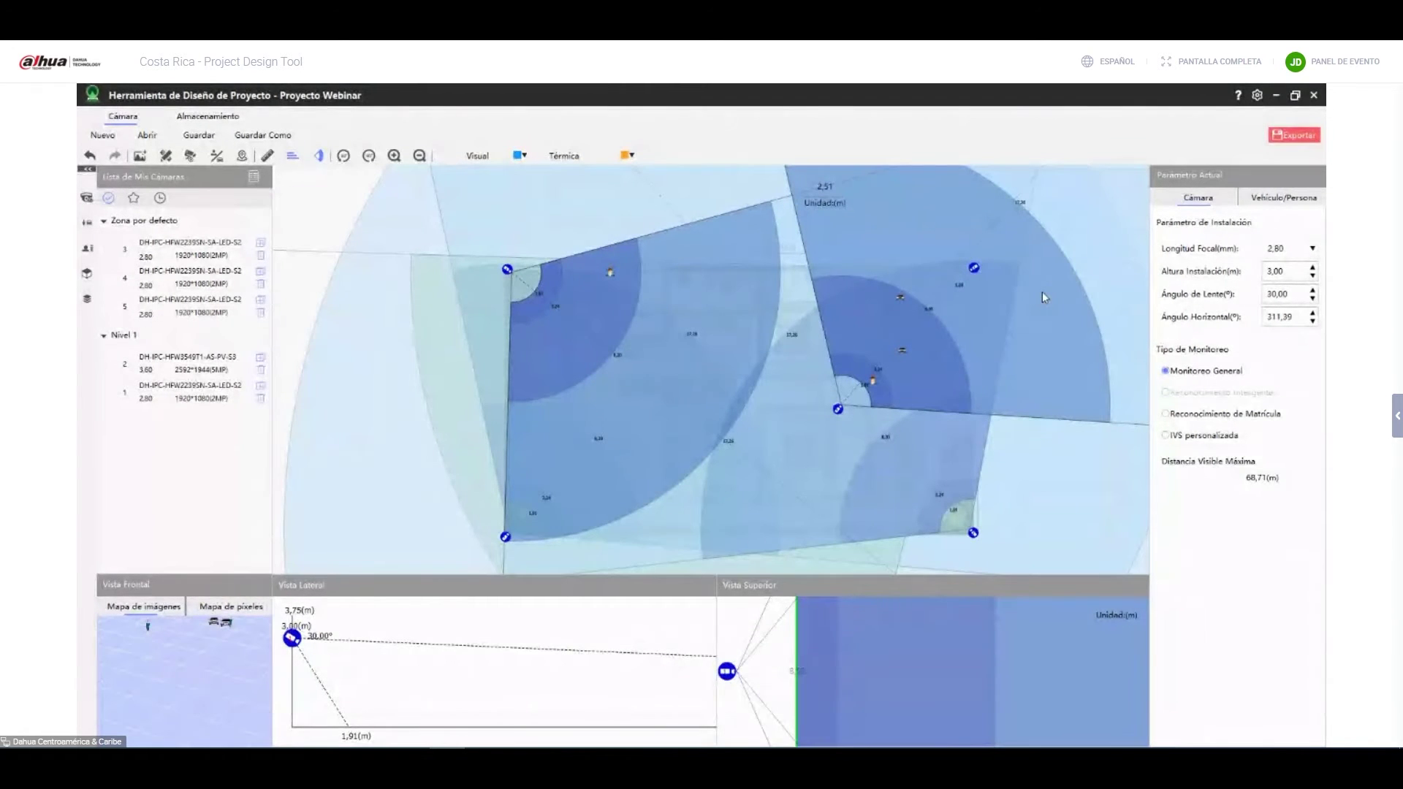
pyautogui.click(976, 533)
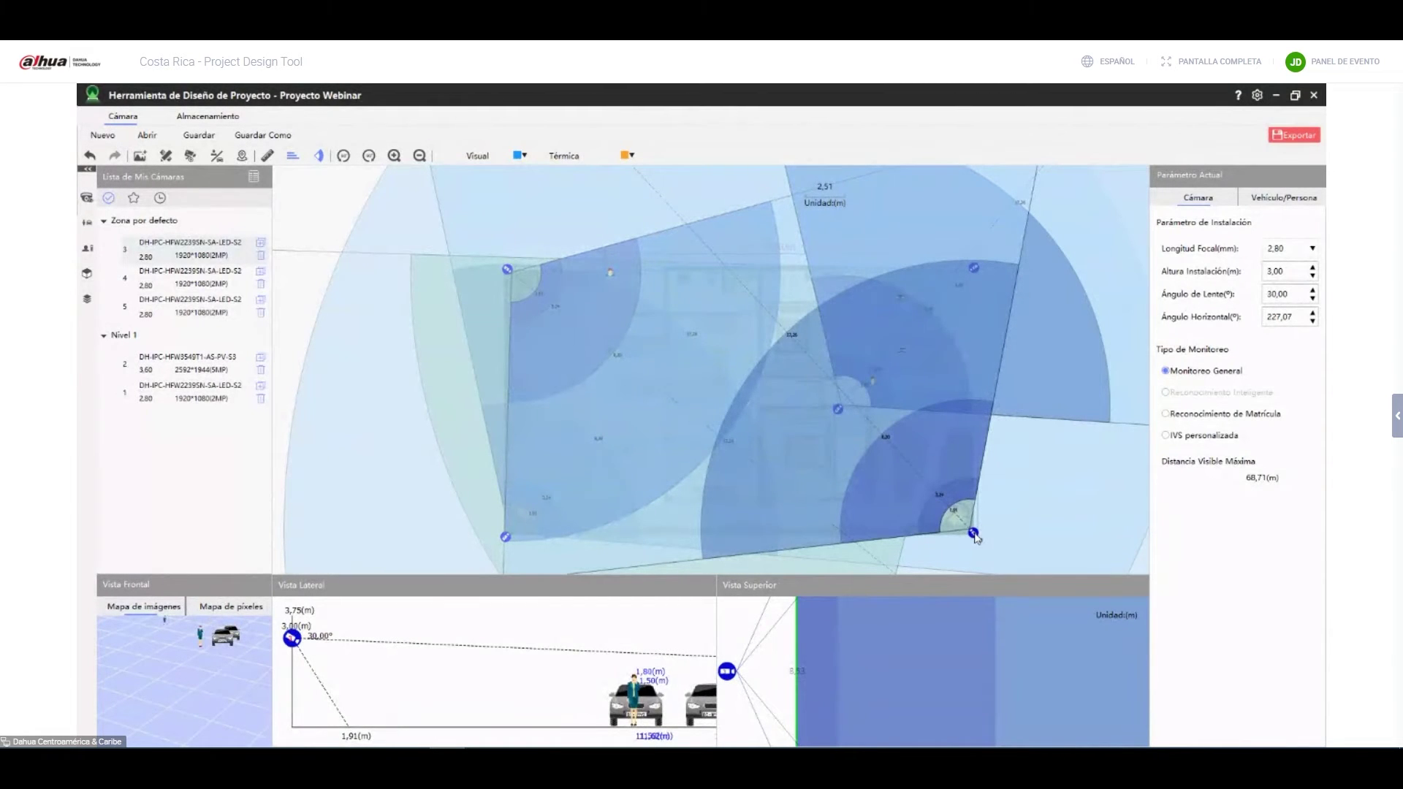
pyautogui.click(504, 537)
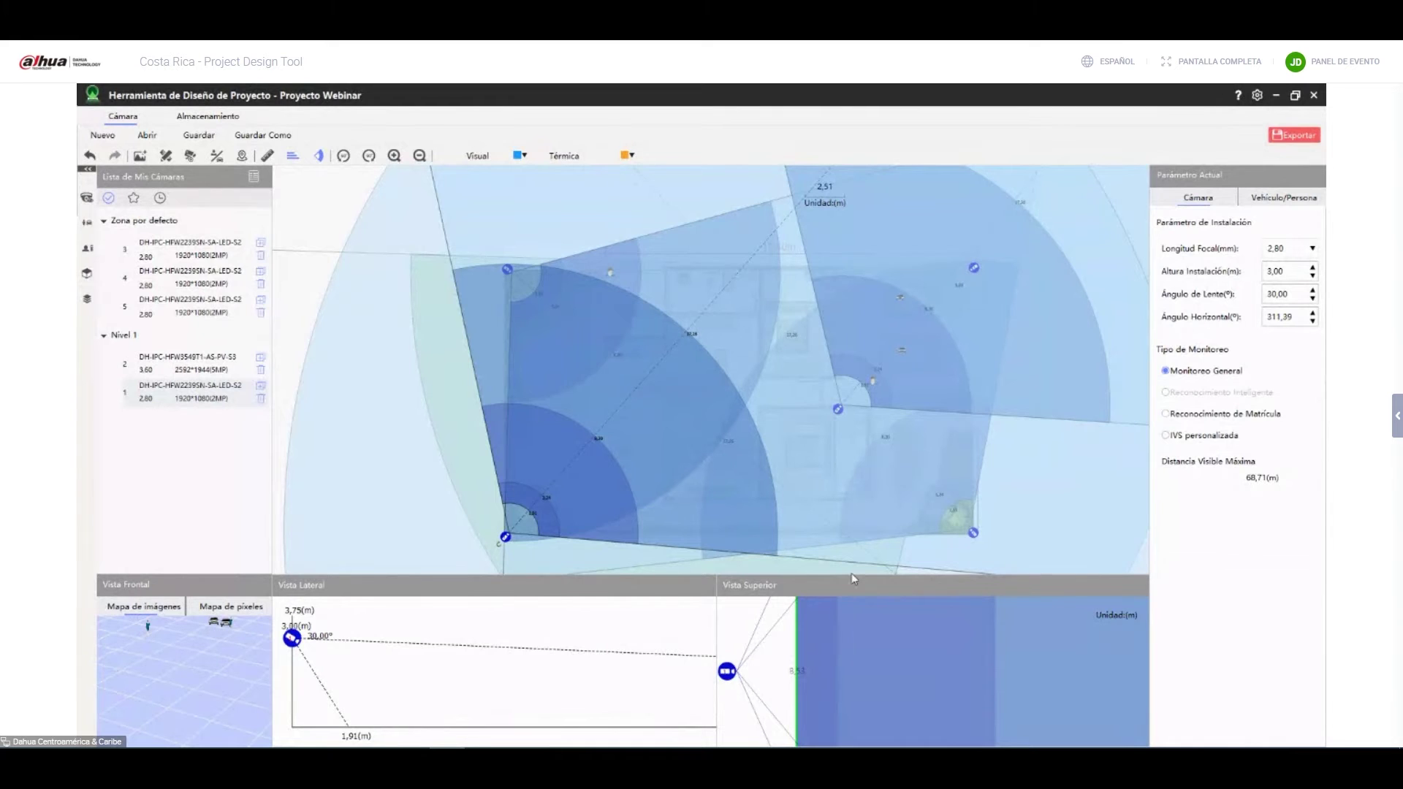
pyautogui.click(974, 534)
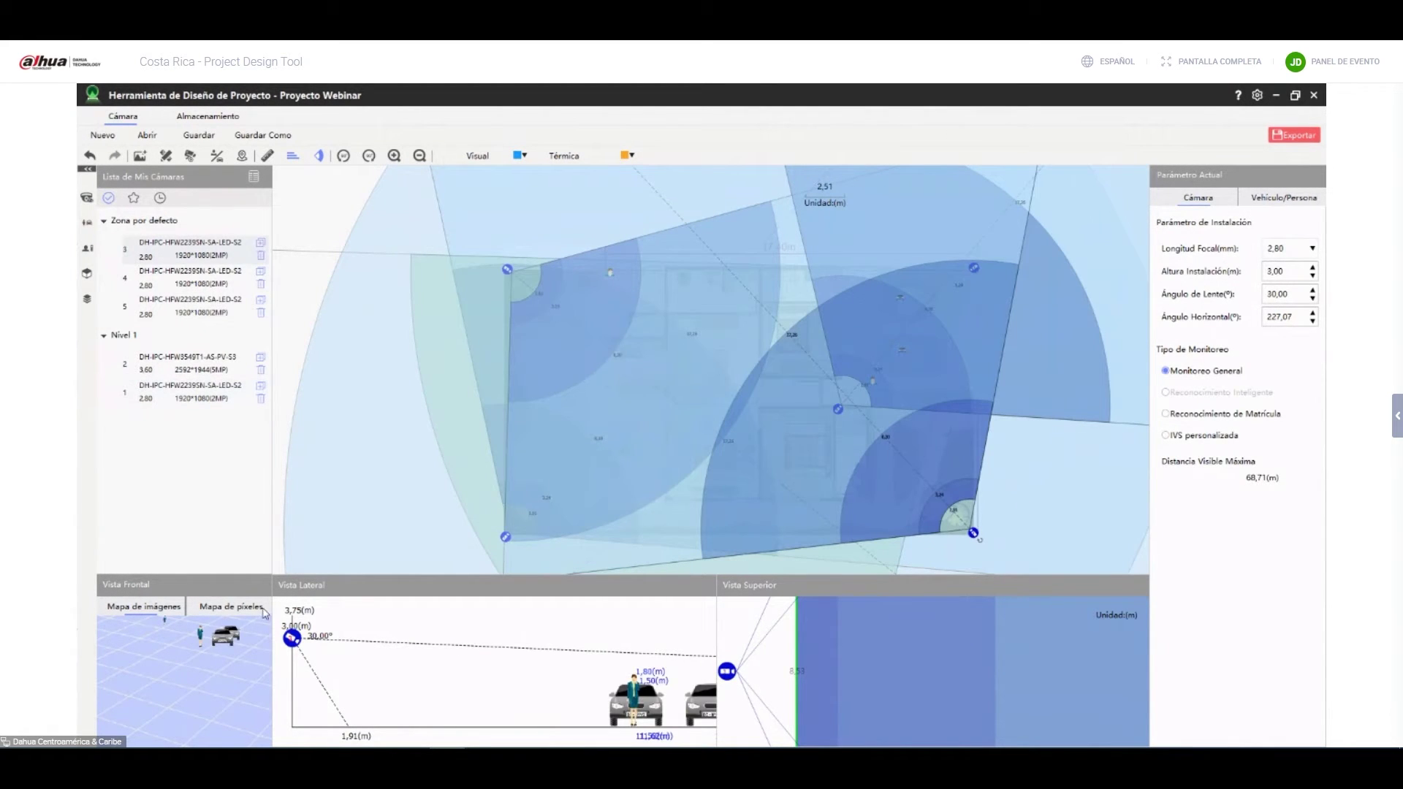
pyautogui.click(972, 267)
pyautogui.click(838, 408)
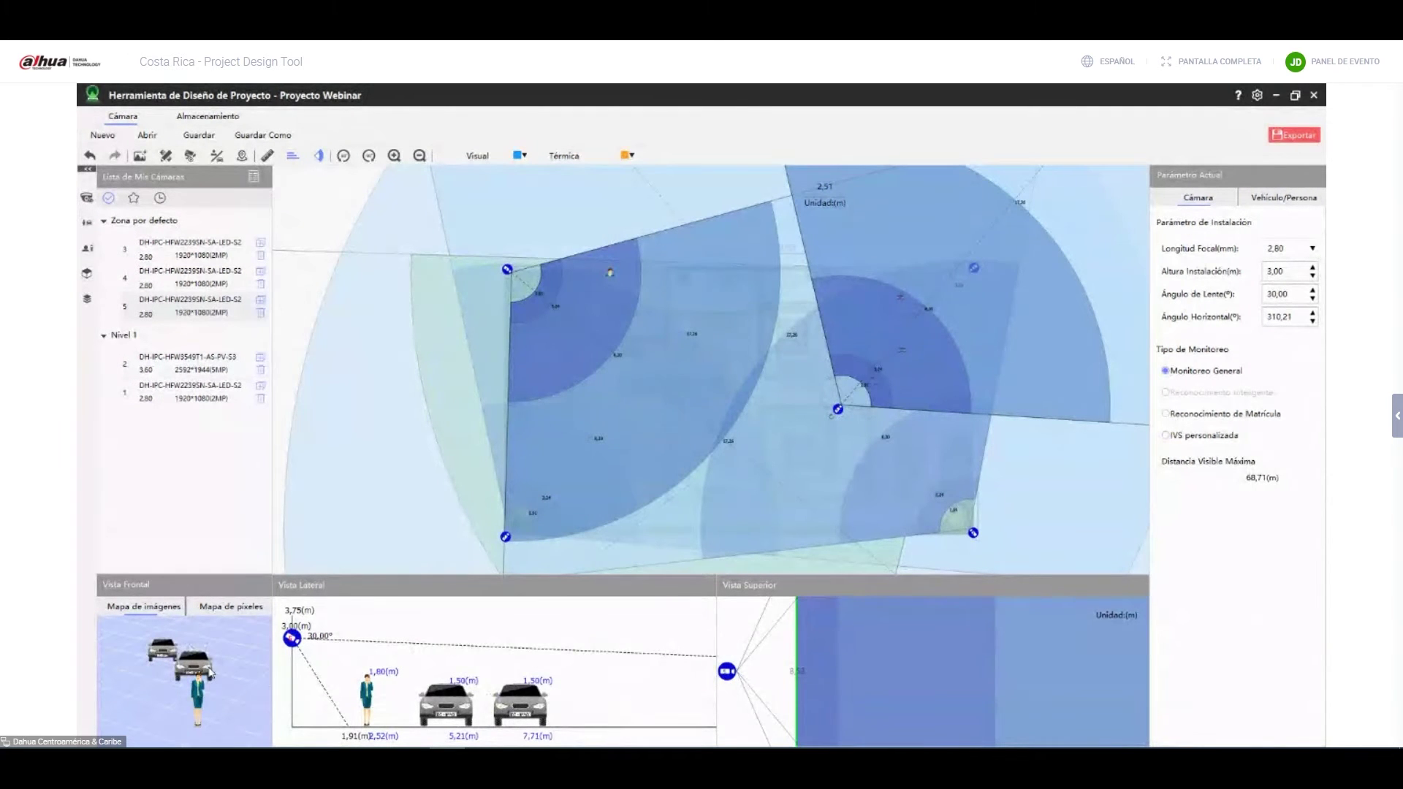
pyautogui.click(232, 612)
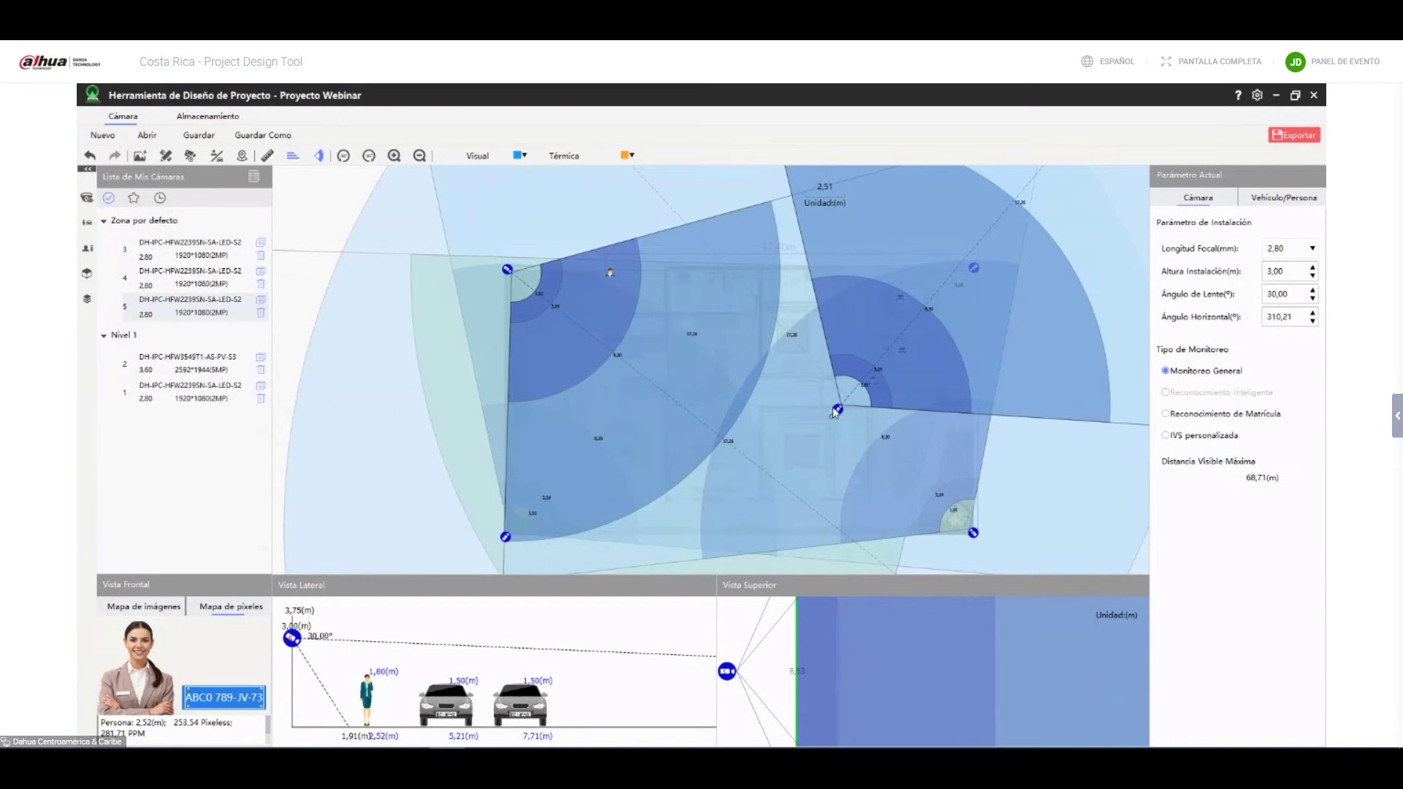
# Hide the coverage shading and review the installation parameters and monitoring types of the bedroom-wall and right-hand corner cameras.
pyautogui.click(320, 156)
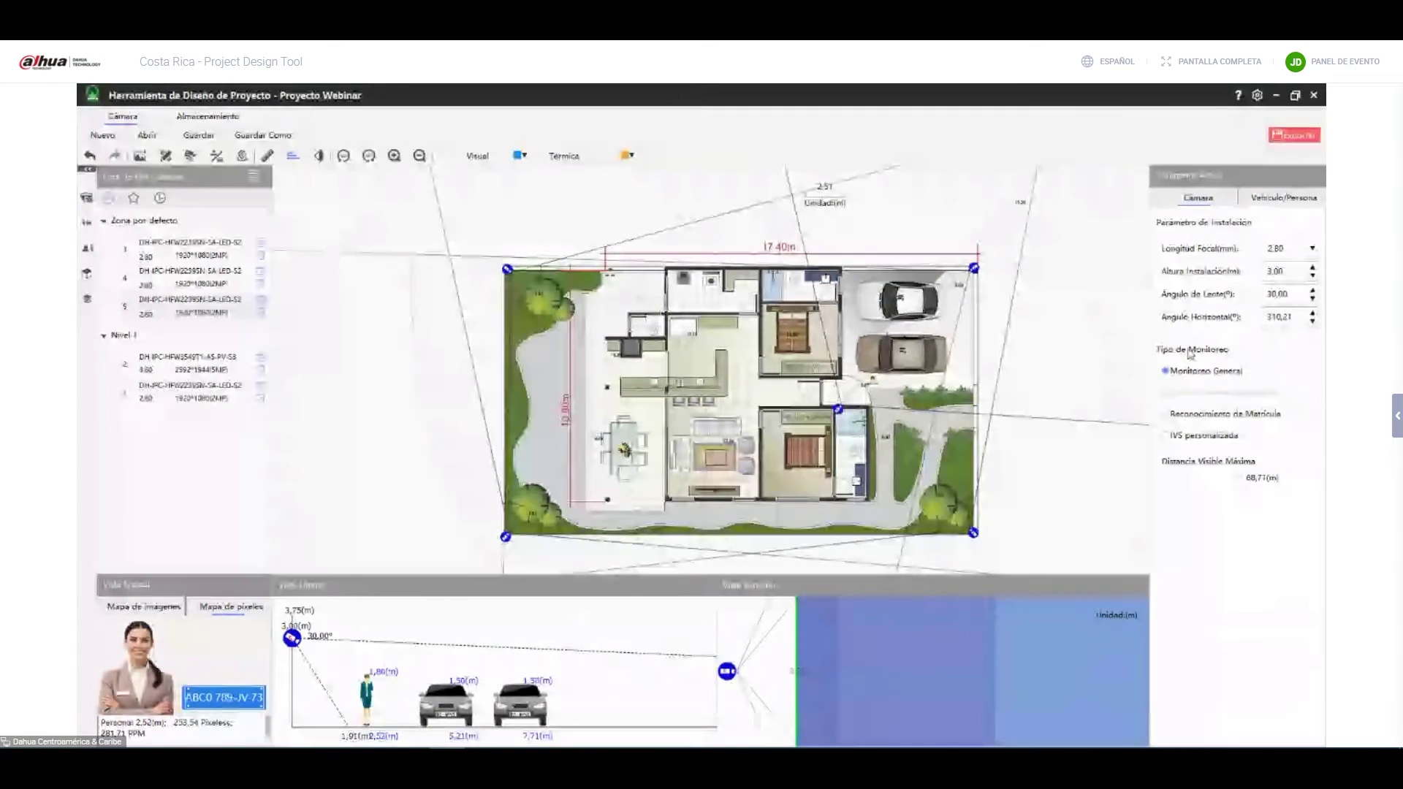
pyautogui.doubleClick(1285, 272)
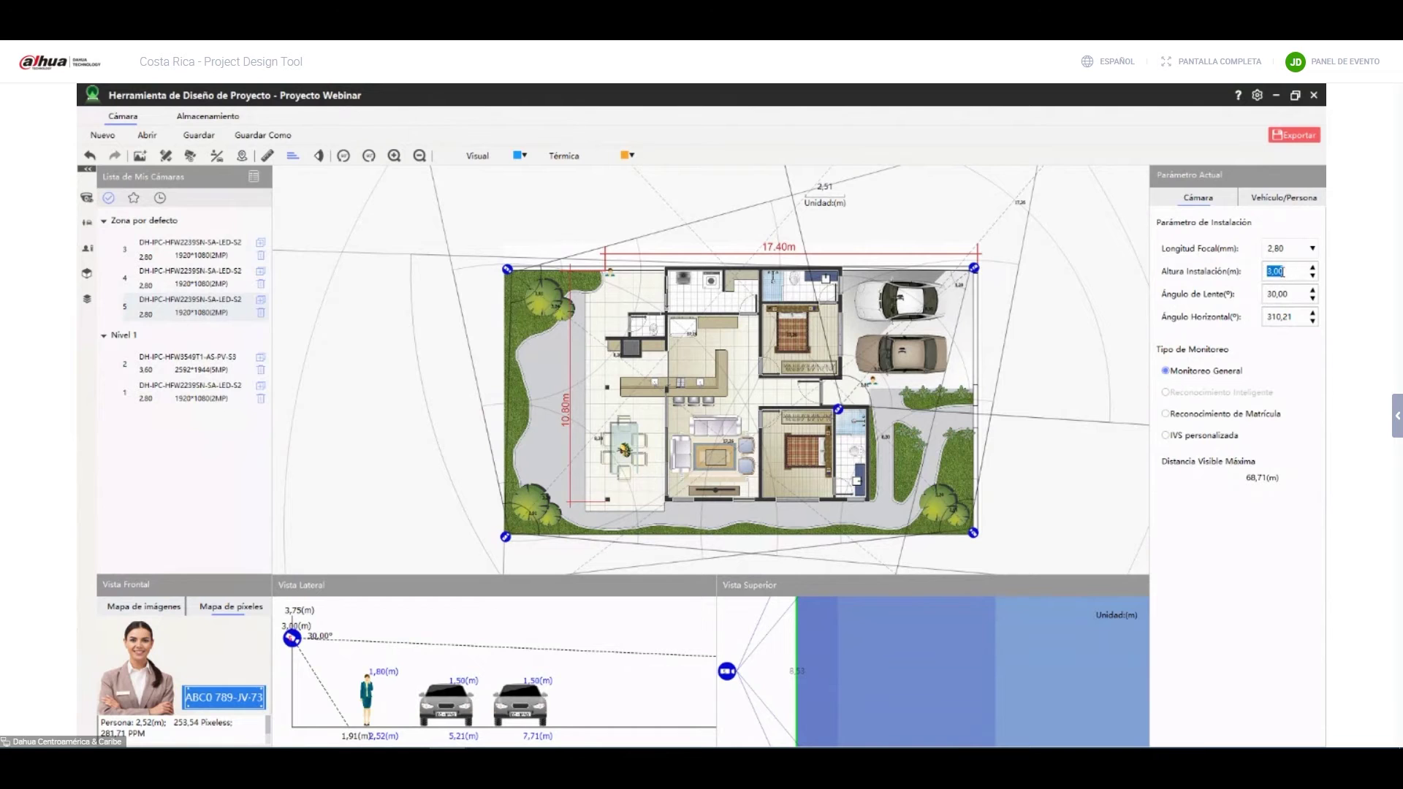
pyautogui.doubleClick(1286, 294)
pyautogui.doubleClick(1283, 317)
pyautogui.click(839, 412)
pyautogui.click(975, 535)
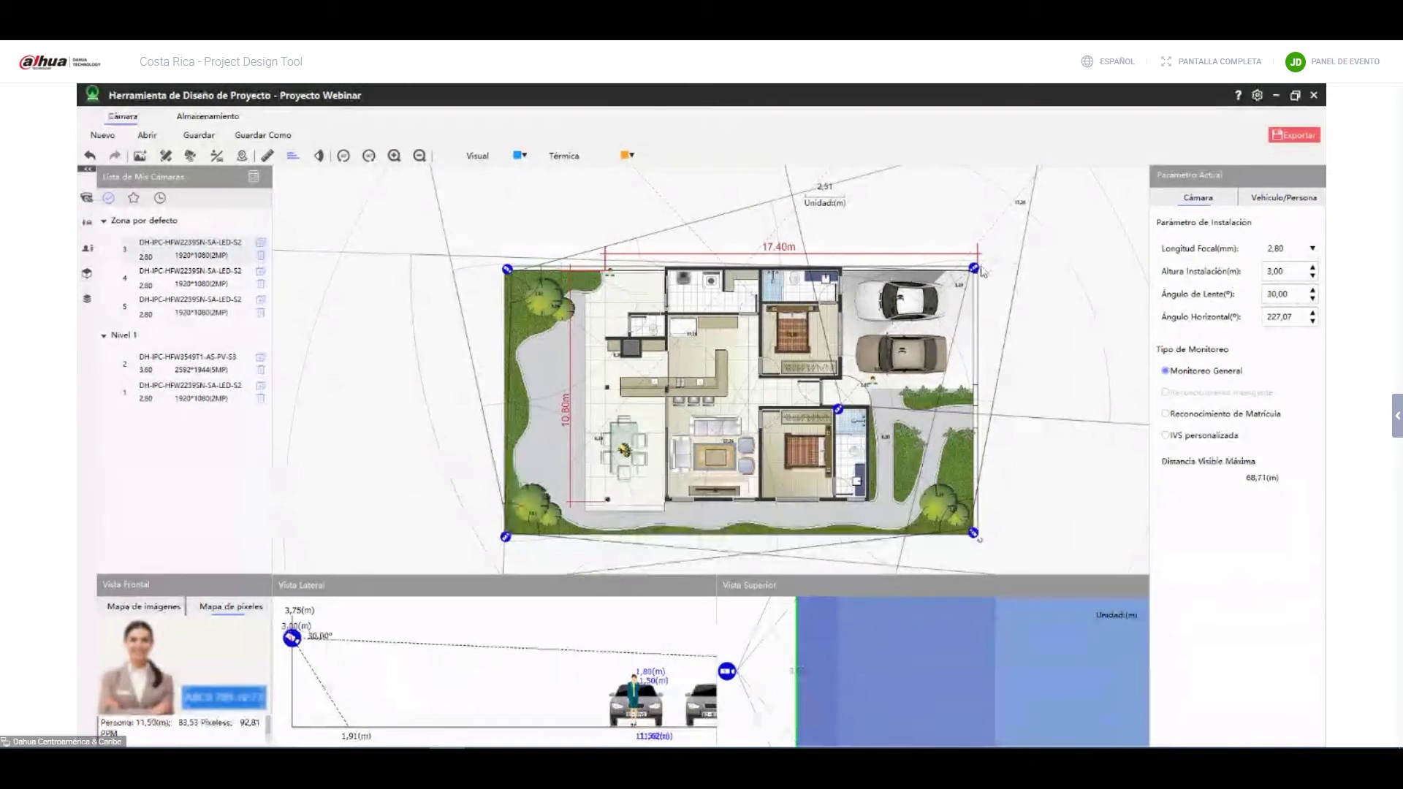
pyautogui.click(976, 264)
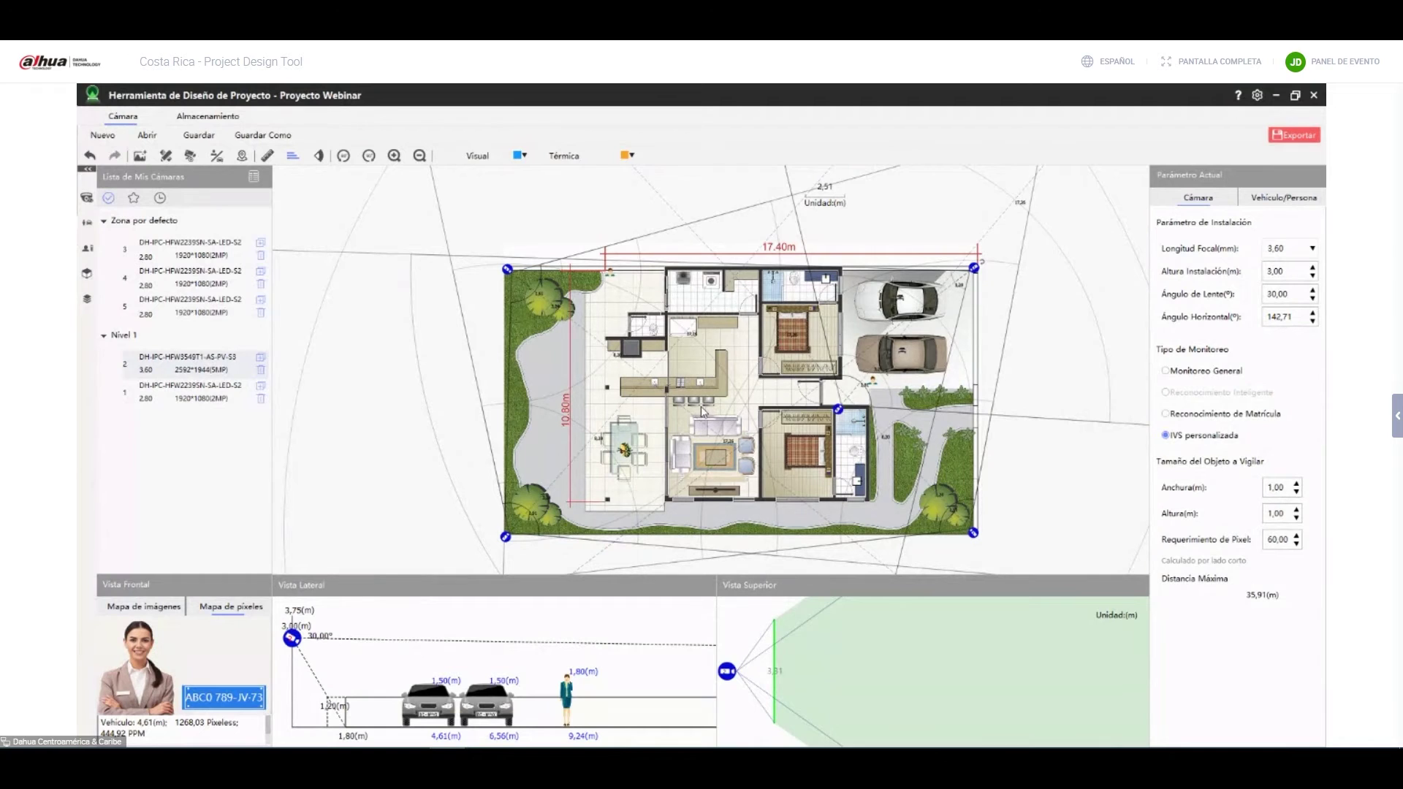
pyautogui.click(839, 410)
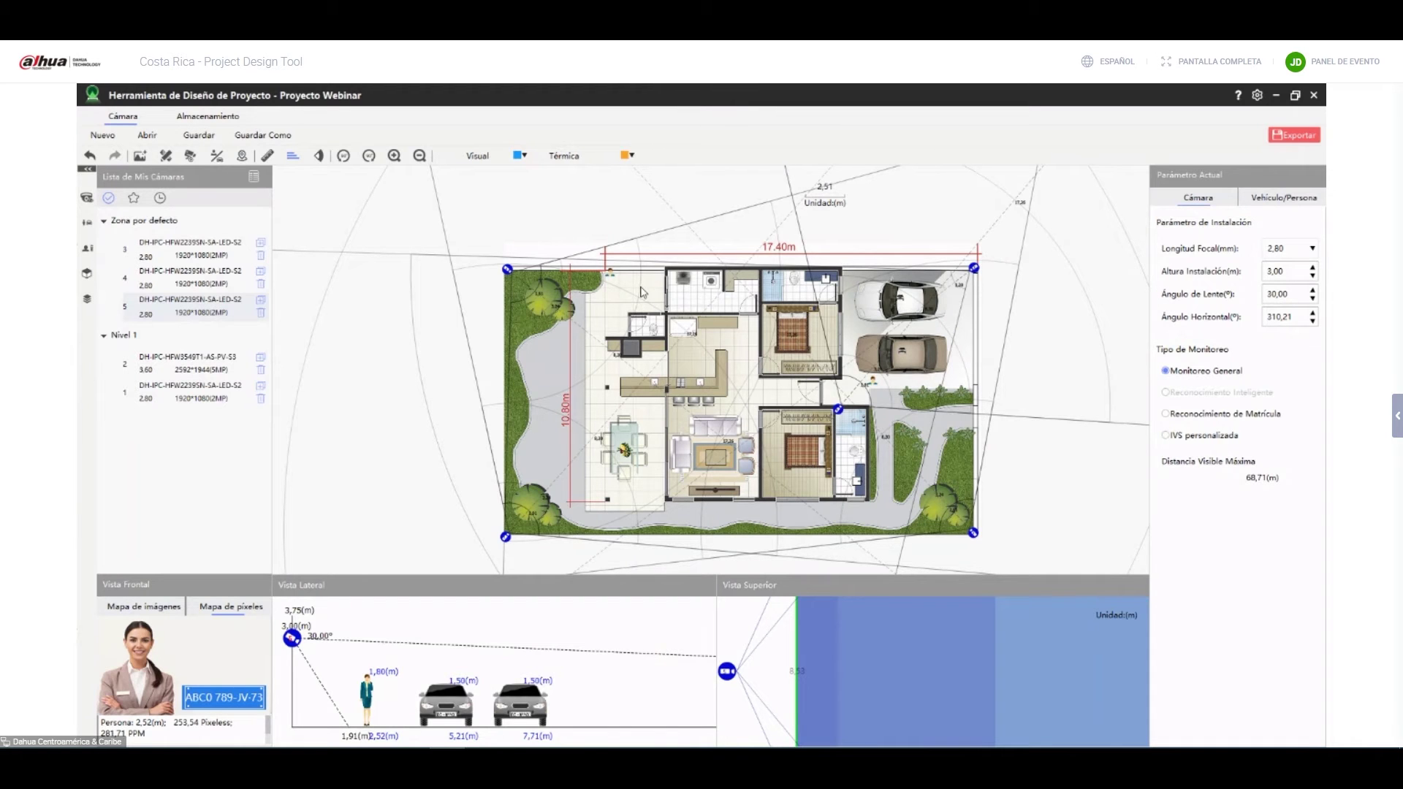
# Open the storage planning page and set the video encoding of all five cameras to H.265.
pyautogui.click(212, 119)
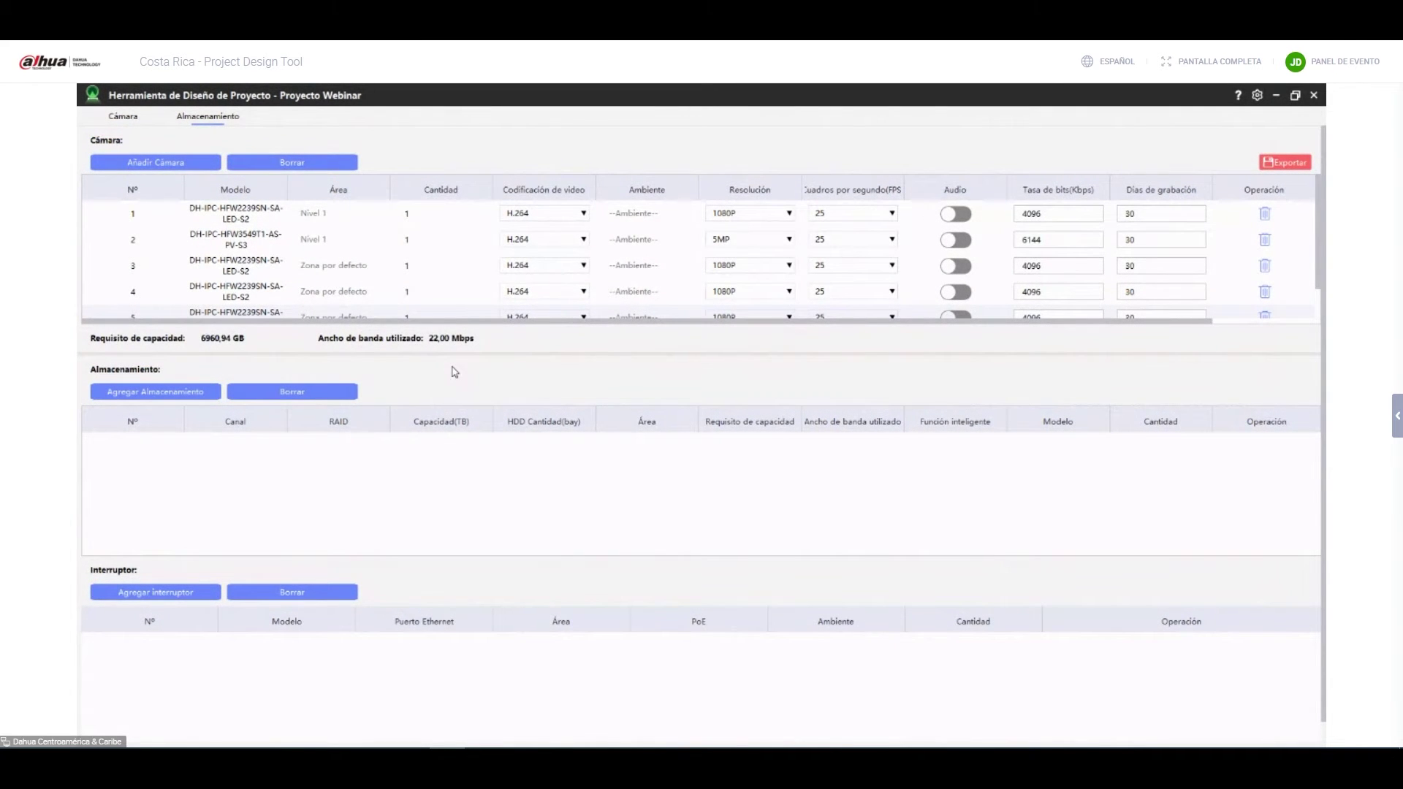
pyautogui.click(583, 213)
pyautogui.click(564, 238)
pyautogui.click(583, 239)
pyautogui.click(577, 267)
pyautogui.click(577, 266)
pyautogui.click(563, 307)
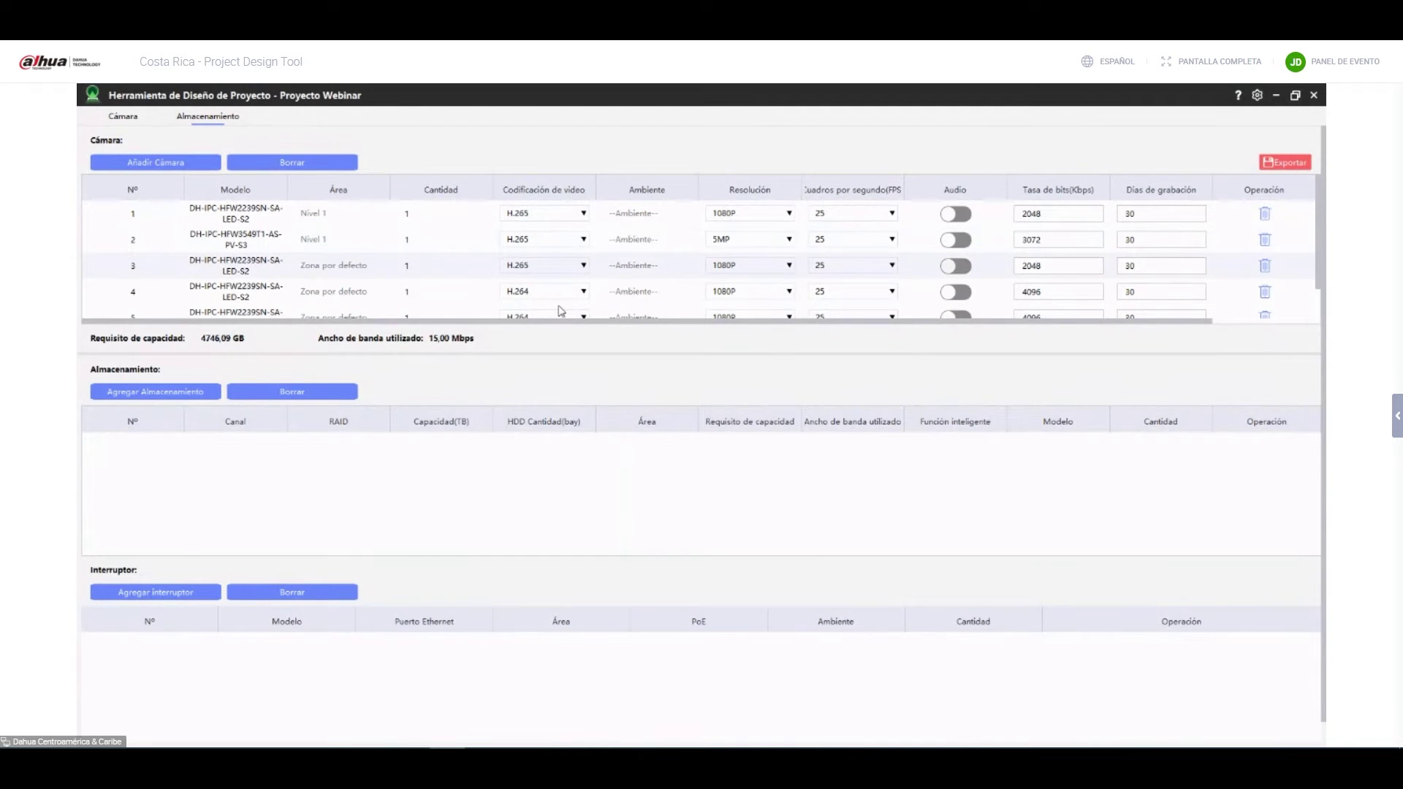
pyautogui.click(583, 292)
pyautogui.click(534, 333)
pyautogui.scroll(-2, 585, 292)
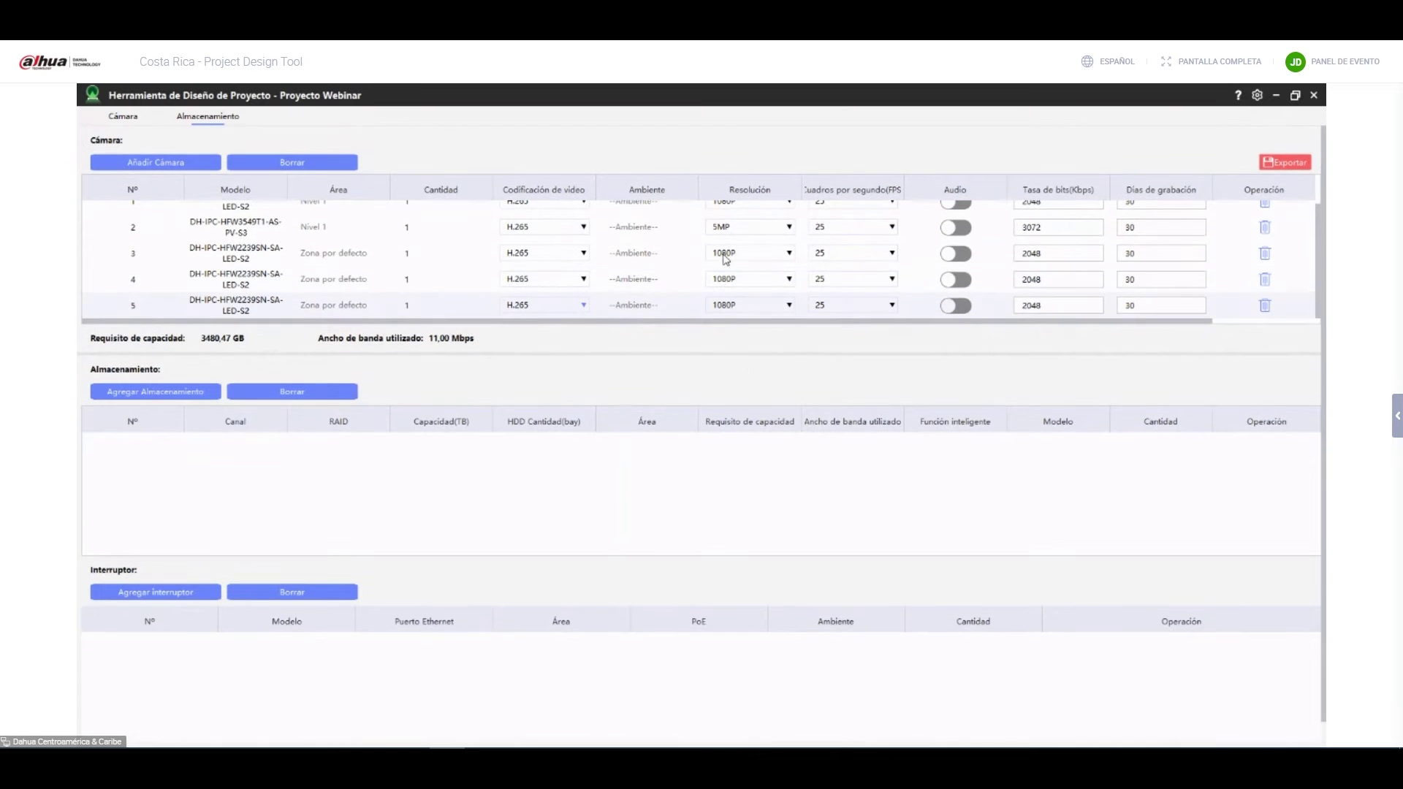
# Go back to the camera layout and return the Nivel 1 cameras to Zona por defecto.
pyautogui.click(133, 117)
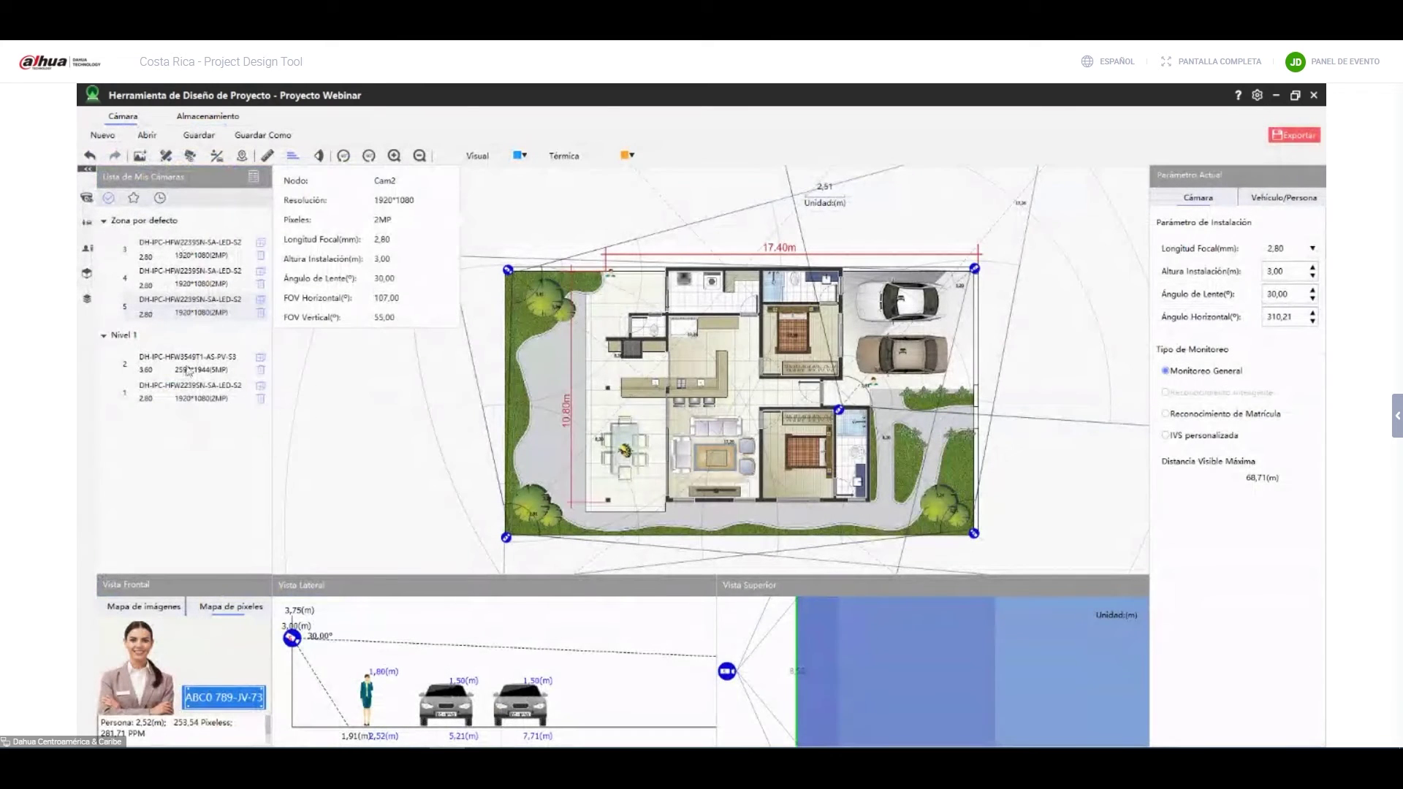
pyautogui.click(206, 116)
pyautogui.click(135, 116)
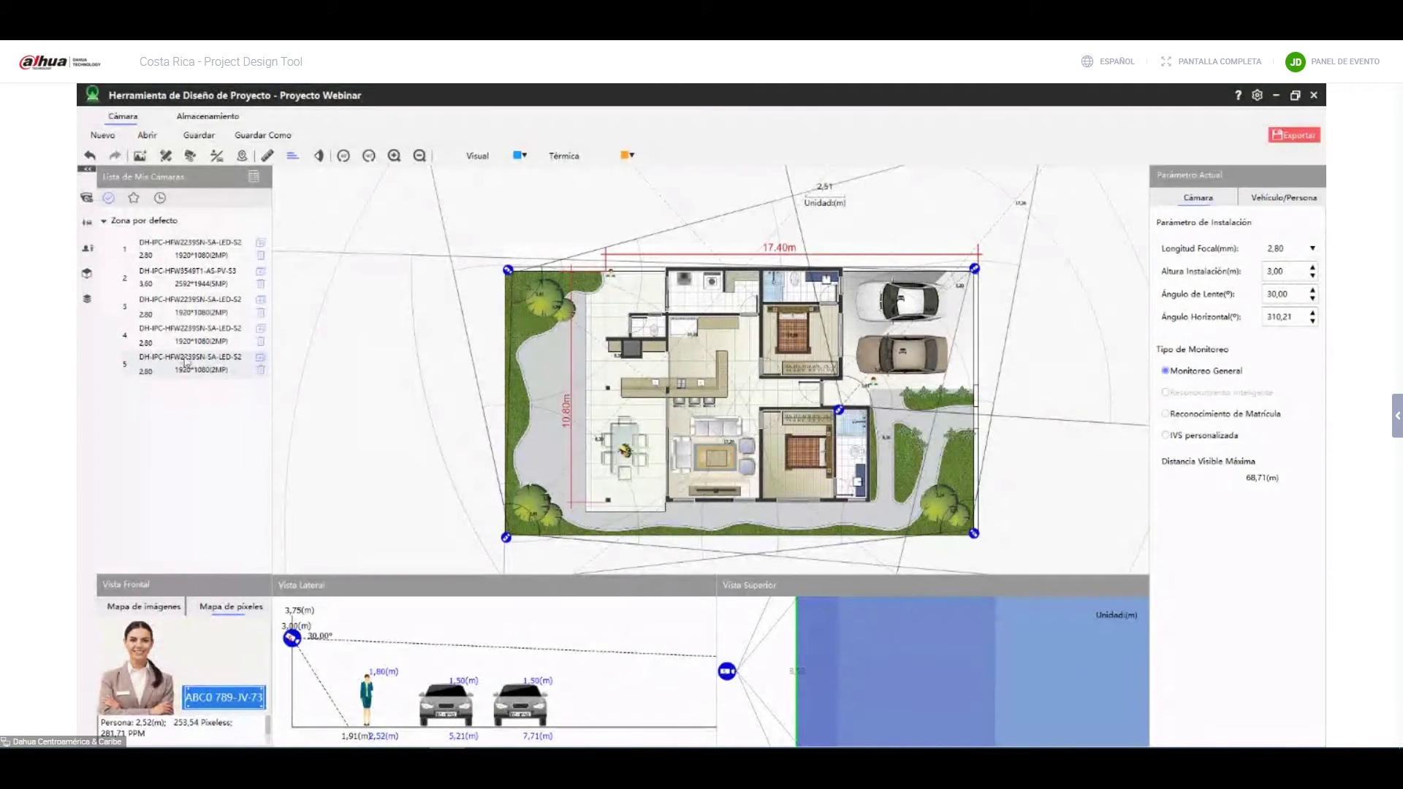
# Reopen the storage planning page and set the frame rate of all five cameras to 30 FPS.
pyautogui.click(209, 117)
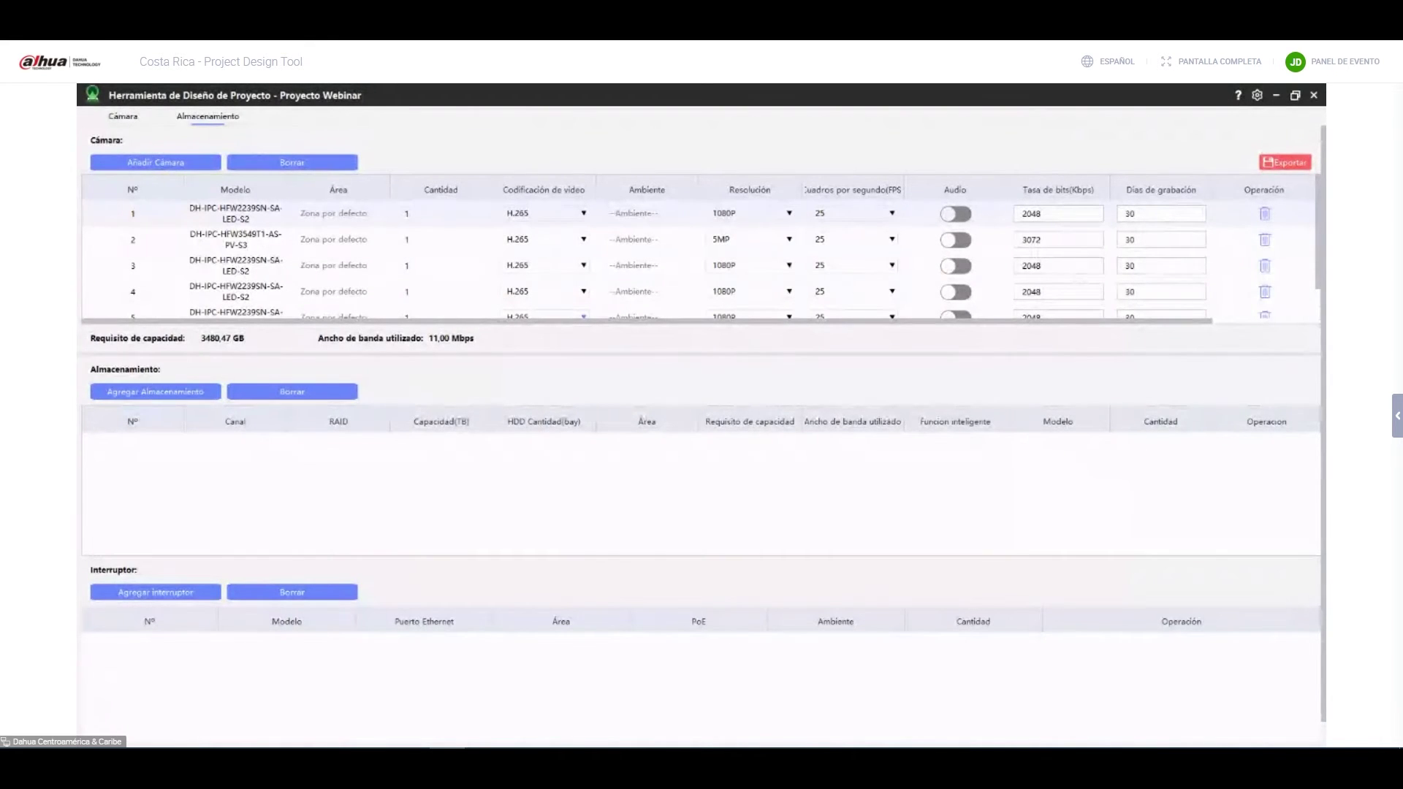
pyautogui.click(828, 255)
pyautogui.click(838, 309)
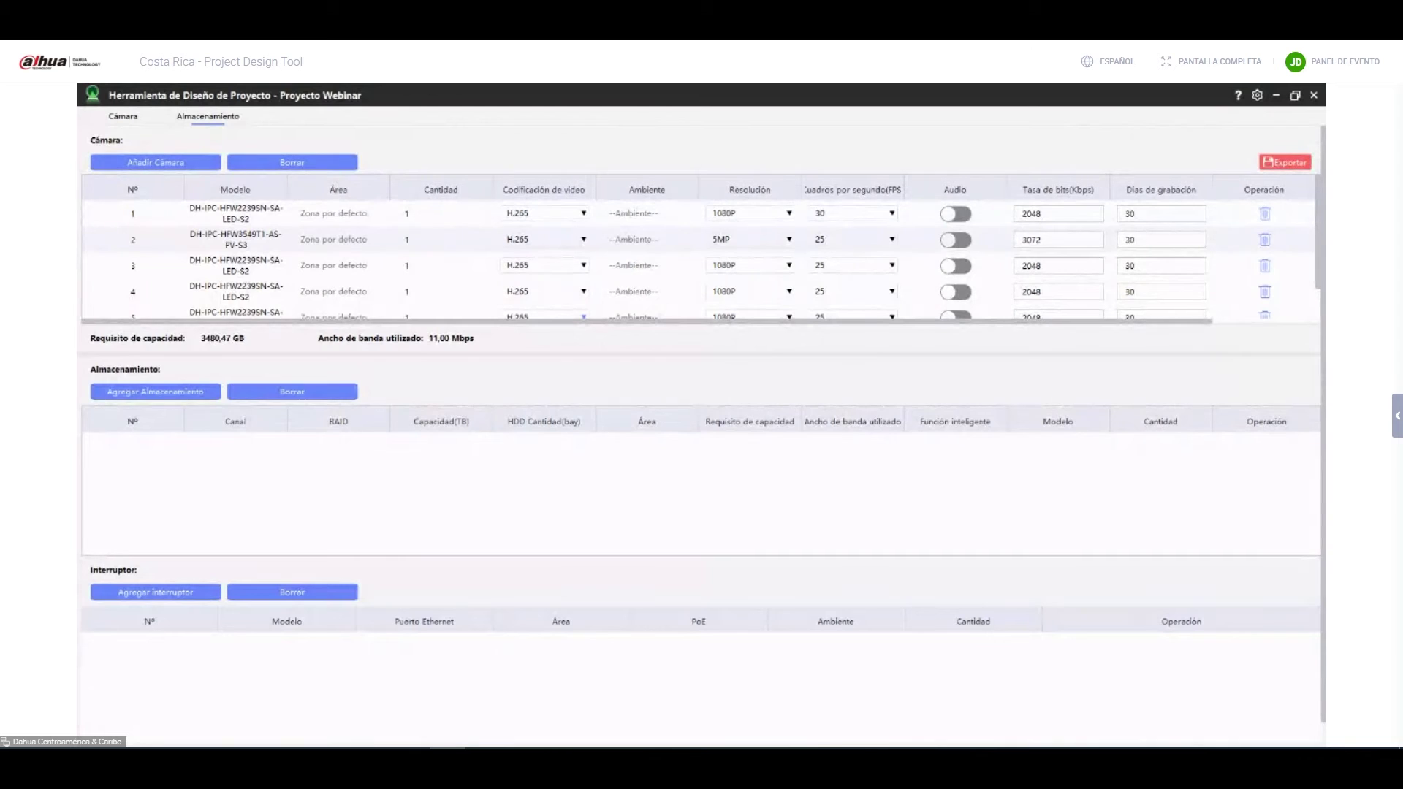
pyautogui.click(840, 284)
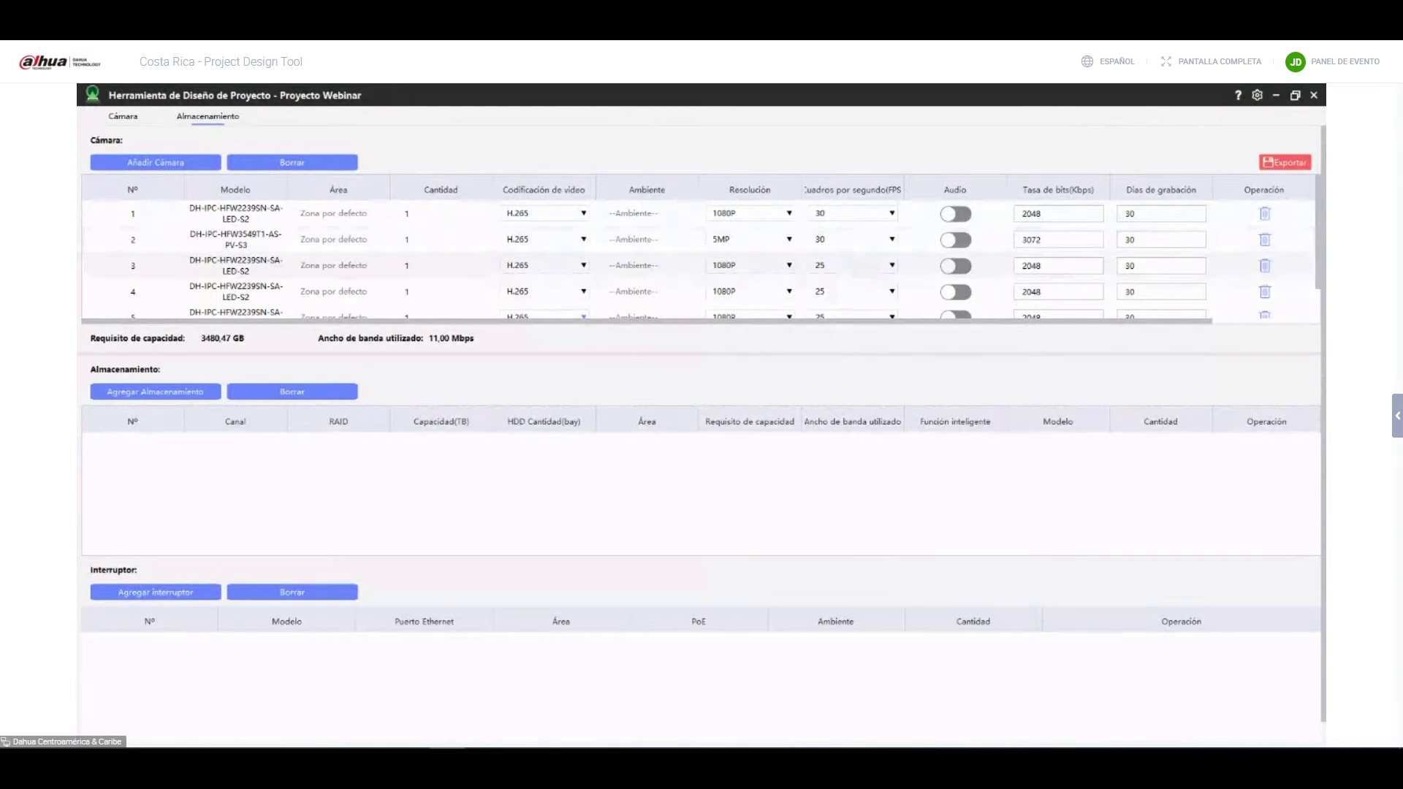
pyautogui.click(841, 359)
pyautogui.scroll(-2, 930, 319)
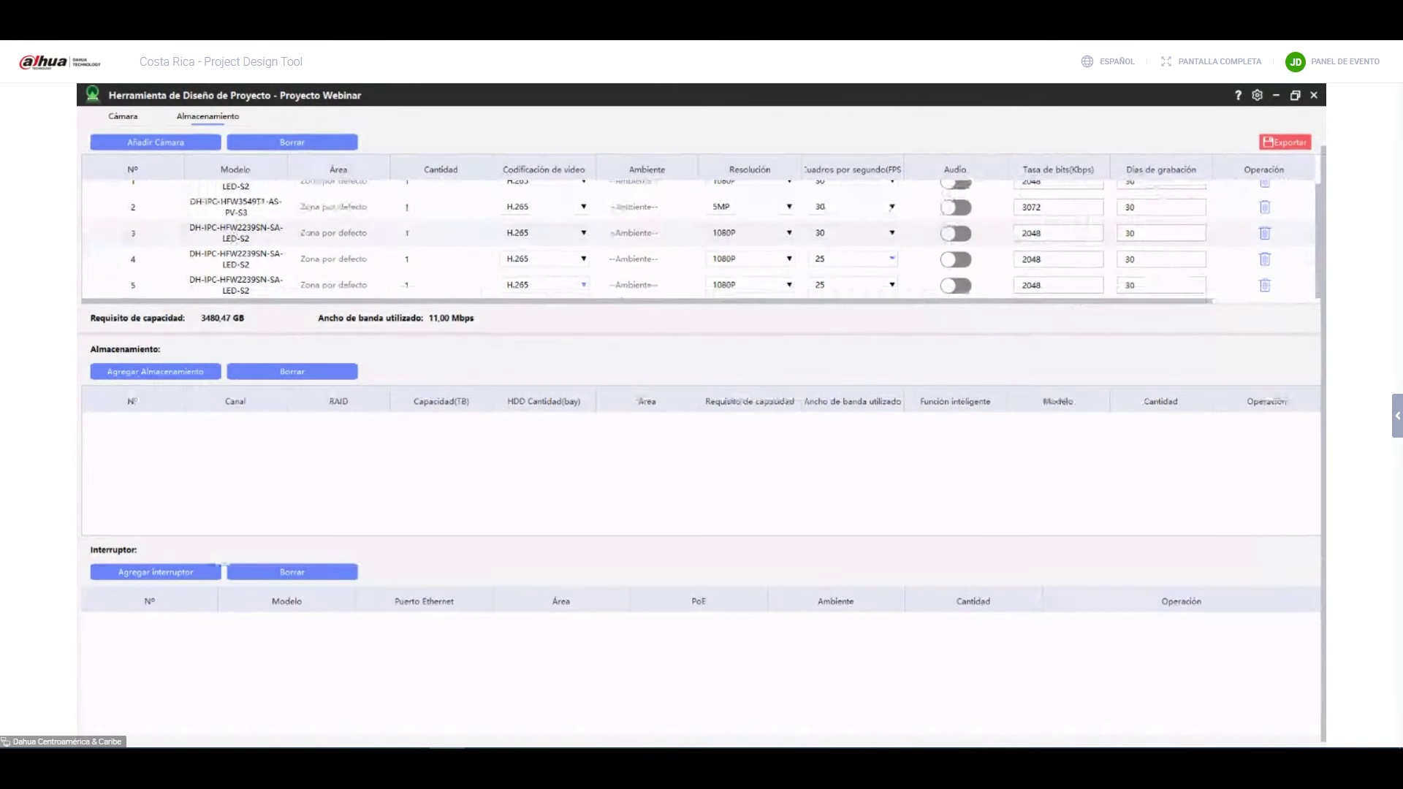
pyautogui.click(865, 299)
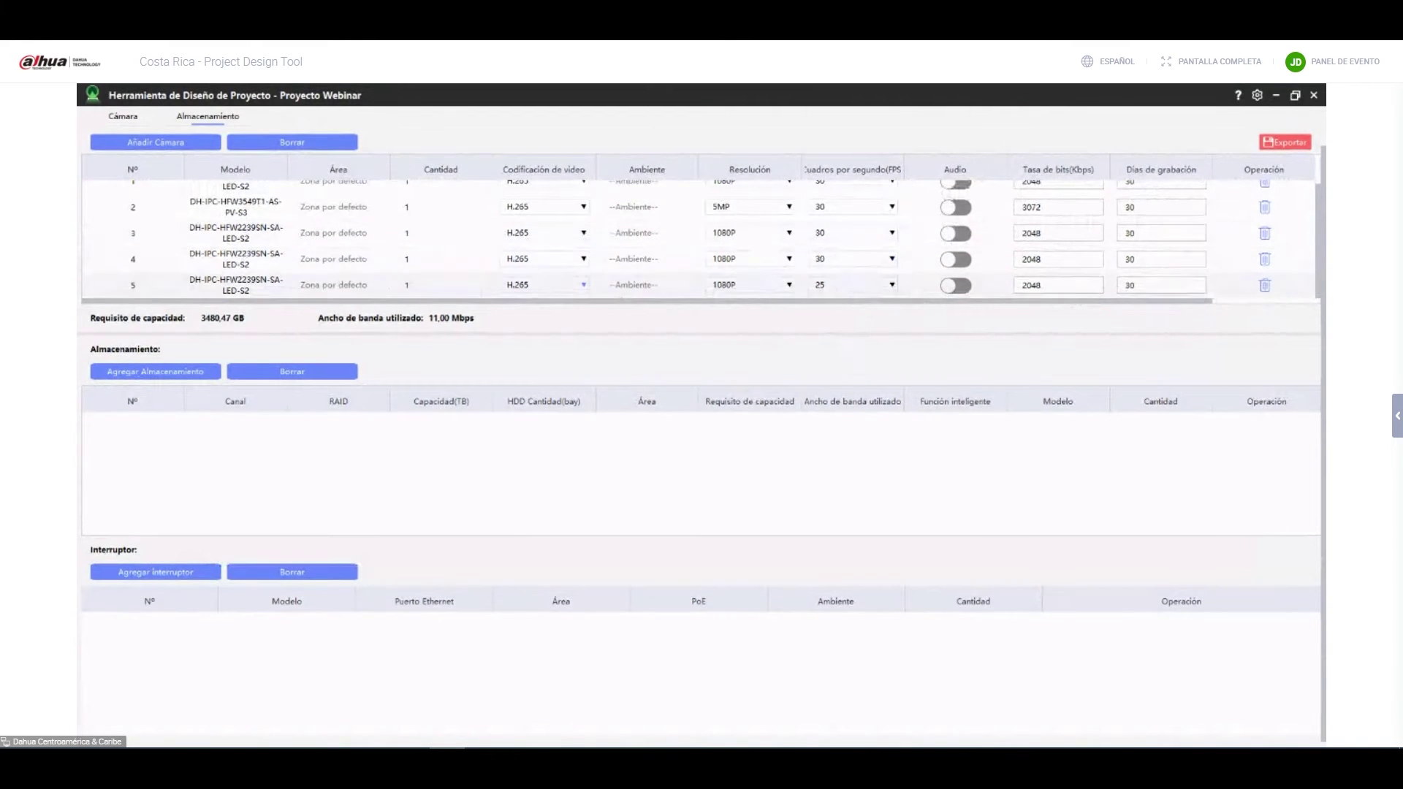
pyautogui.click(871, 307)
pyautogui.scroll(1, 882, 344)
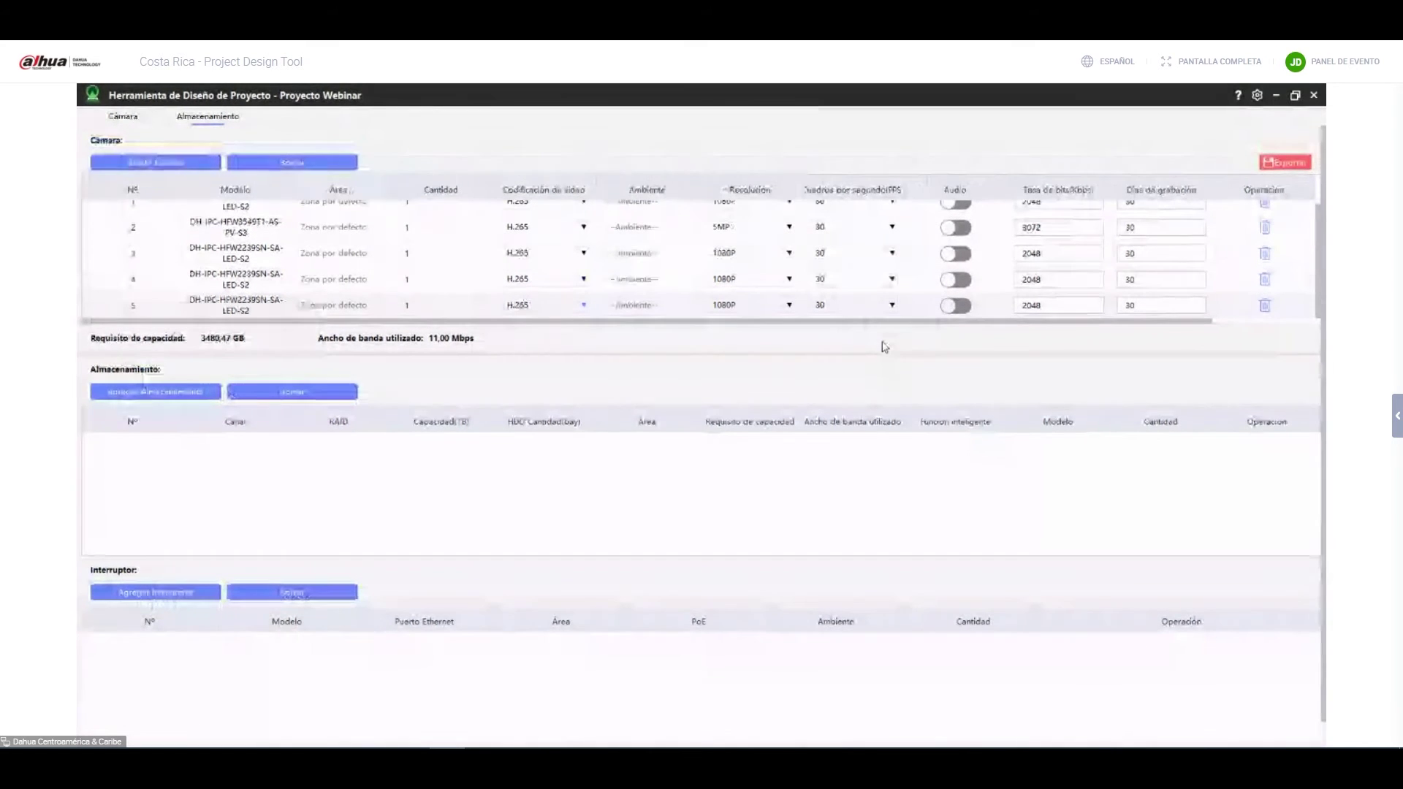
# Turn on audio for the second camera and check how it affects the camera's bit rate.
pyautogui.scroll(-1, 911, 297)
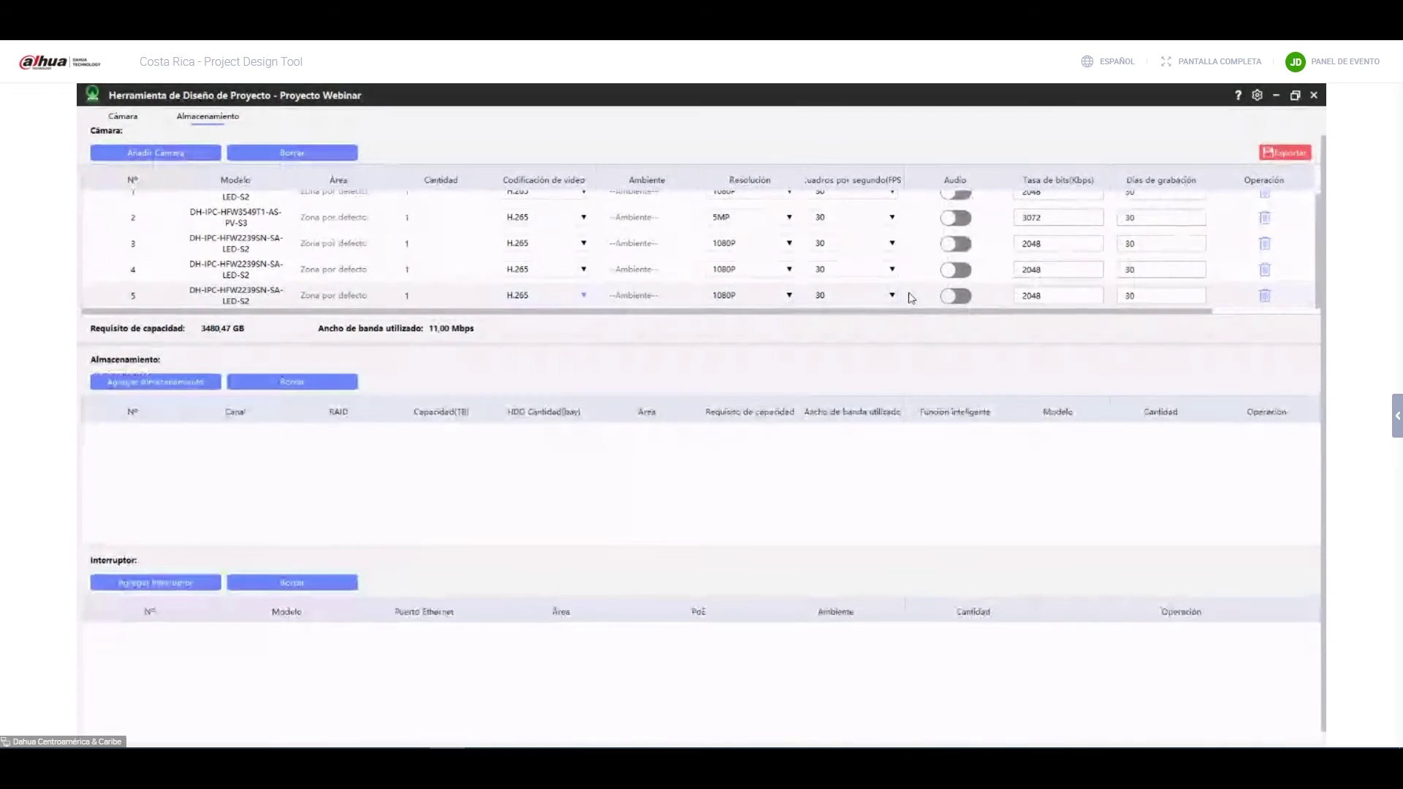
pyautogui.scroll(1, 911, 298)
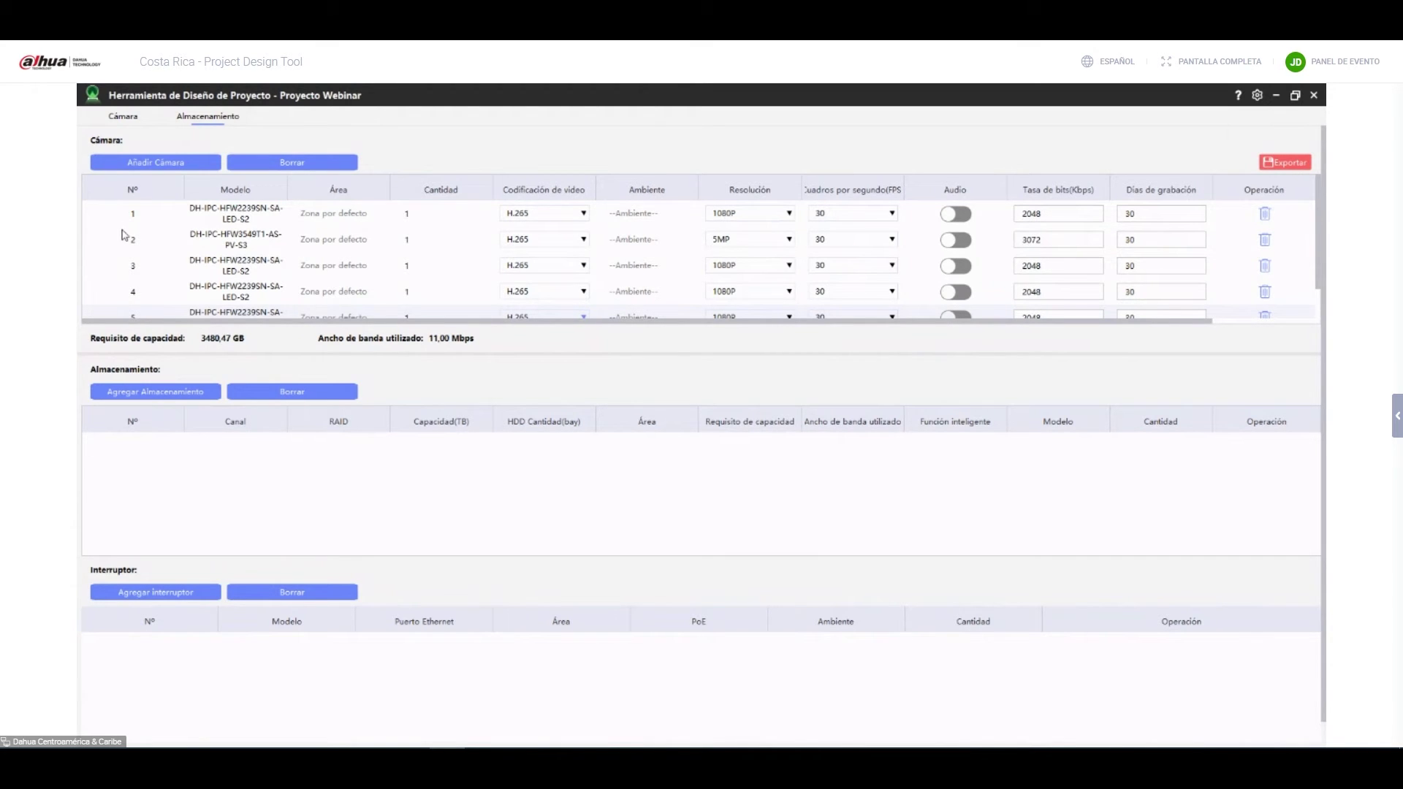
pyautogui.click(952, 243)
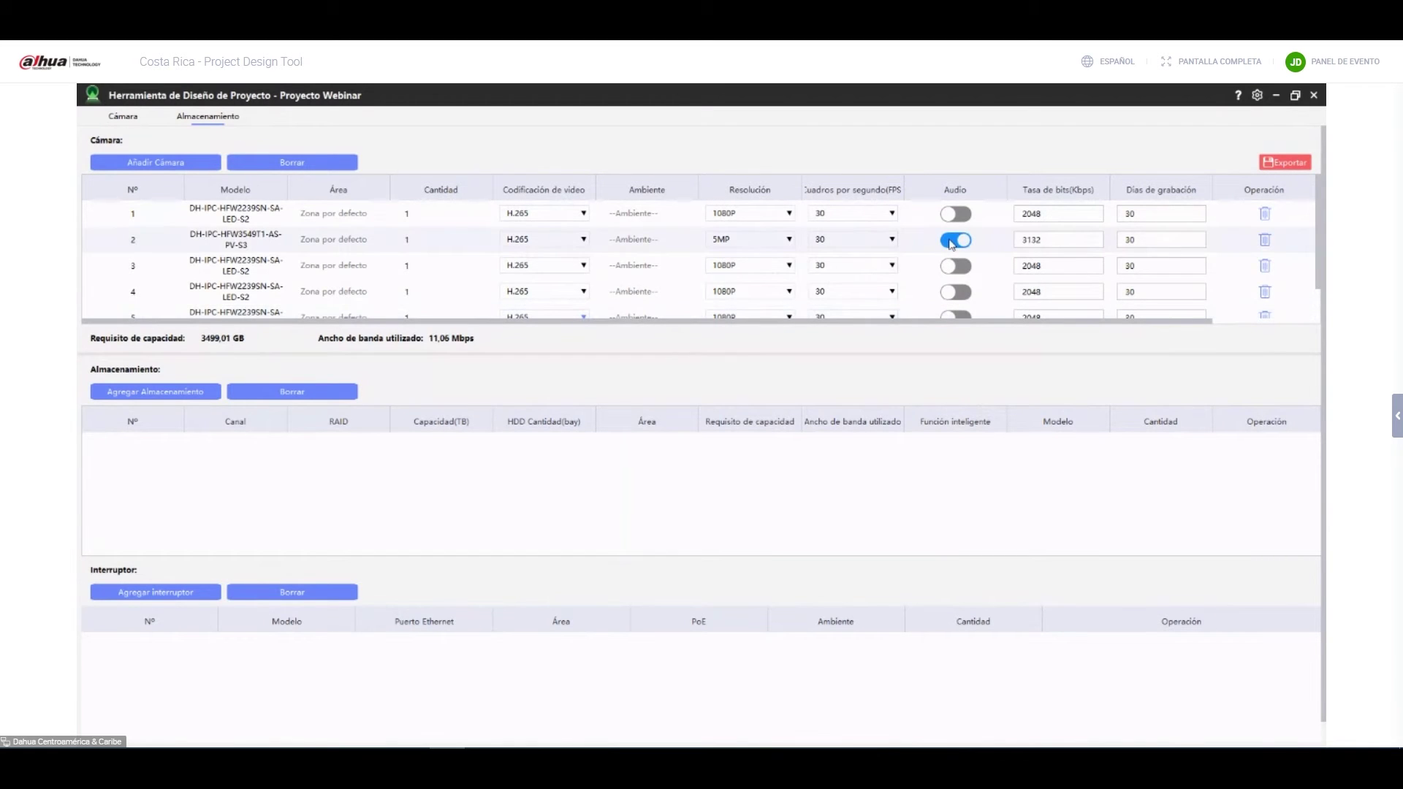
pyautogui.click(952, 243)
pyautogui.click(952, 242)
pyautogui.doubleClick(1037, 244)
pyautogui.click(1055, 242)
pyautogui.press('Return')
pyautogui.click(1055, 241)
pyautogui.click(947, 241)
pyautogui.click(948, 241)
pyautogui.click(947, 242)
pyautogui.click(948, 242)
# Try 600 recording days for the first camera, and set the value back to 30.
pyautogui.doubleClick(1132, 213)
pyautogui.write('600')
pyautogui.press('BackSpace')
pyautogui.press('BackSpace')
pyautogui.press('BackSpace')
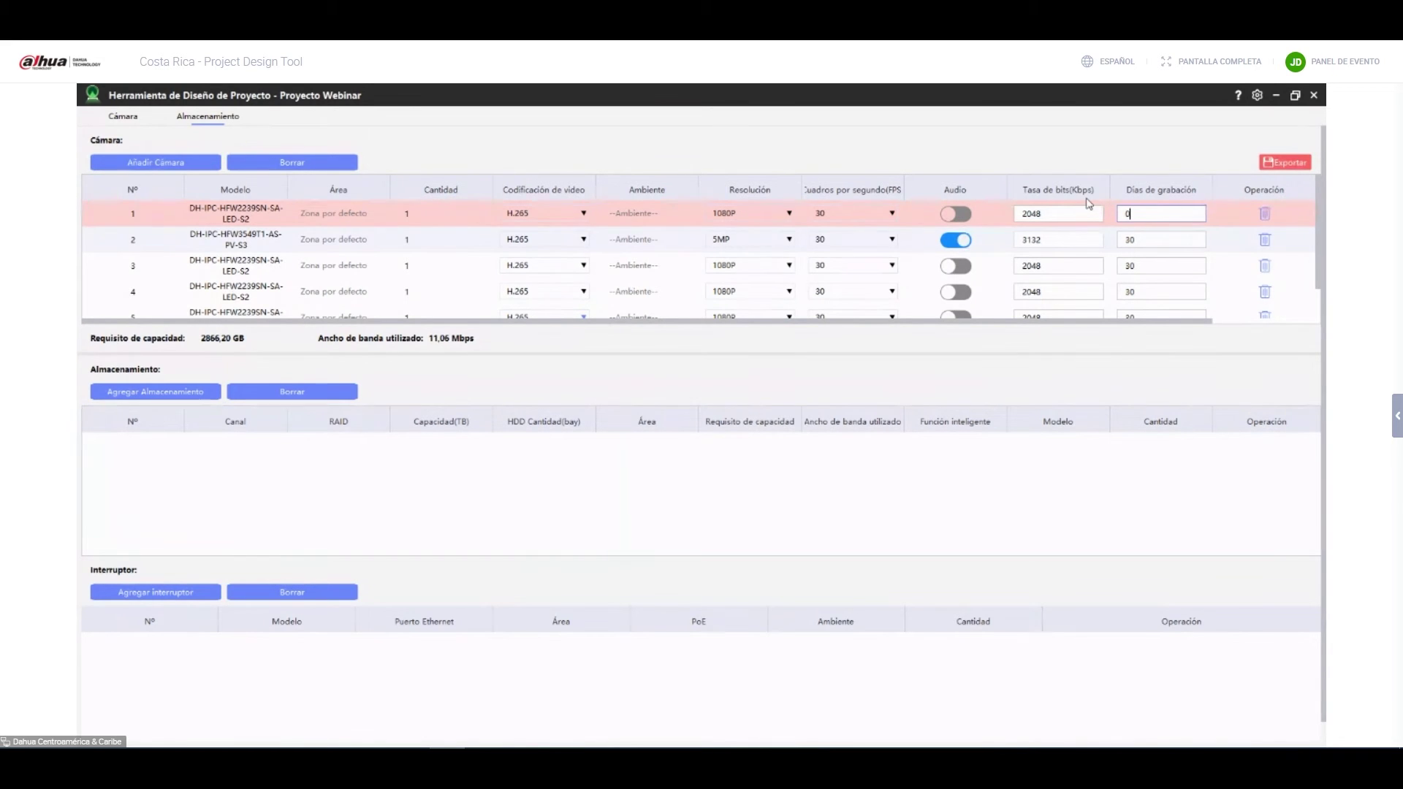
pyautogui.write('30')
pyautogui.scroll(-2, 1104, 252)
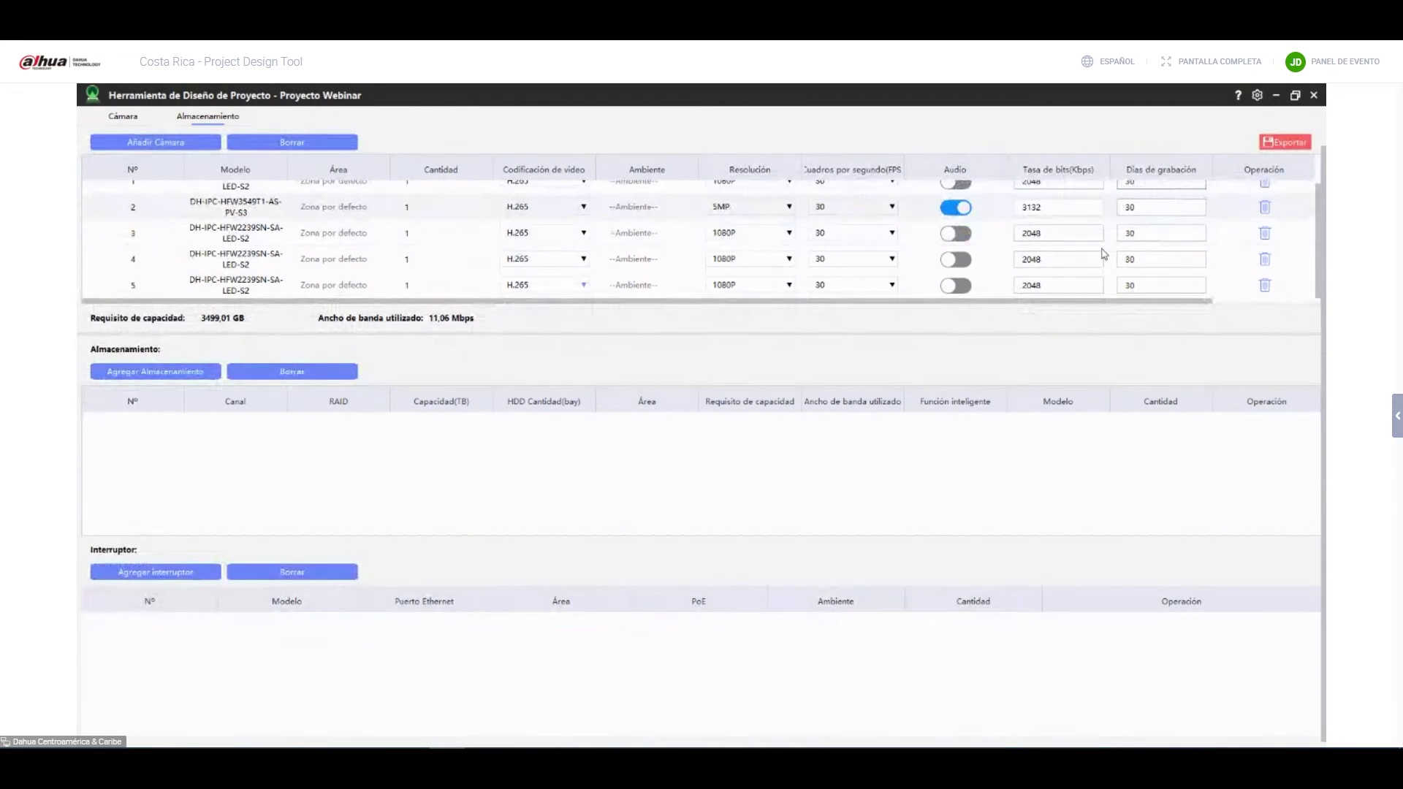
pyautogui.scroll(1, 709, 409)
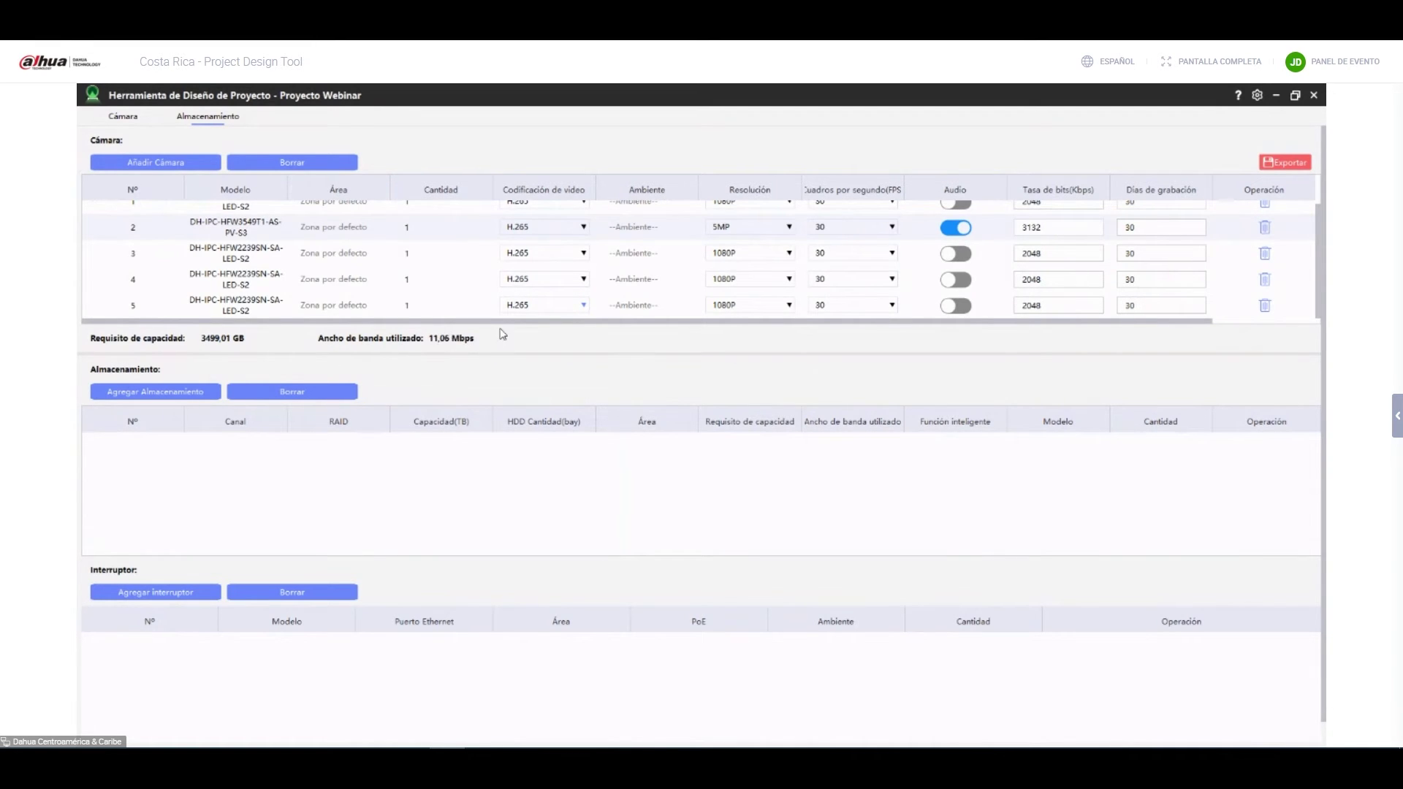
# Switch the video encoding of all five cameras to H.264 to compare capacity and bandwidth.
pyautogui.scroll(1, 548, 307)
pyautogui.click(577, 217)
pyautogui.click(572, 232)
pyautogui.click(572, 237)
pyautogui.click(572, 250)
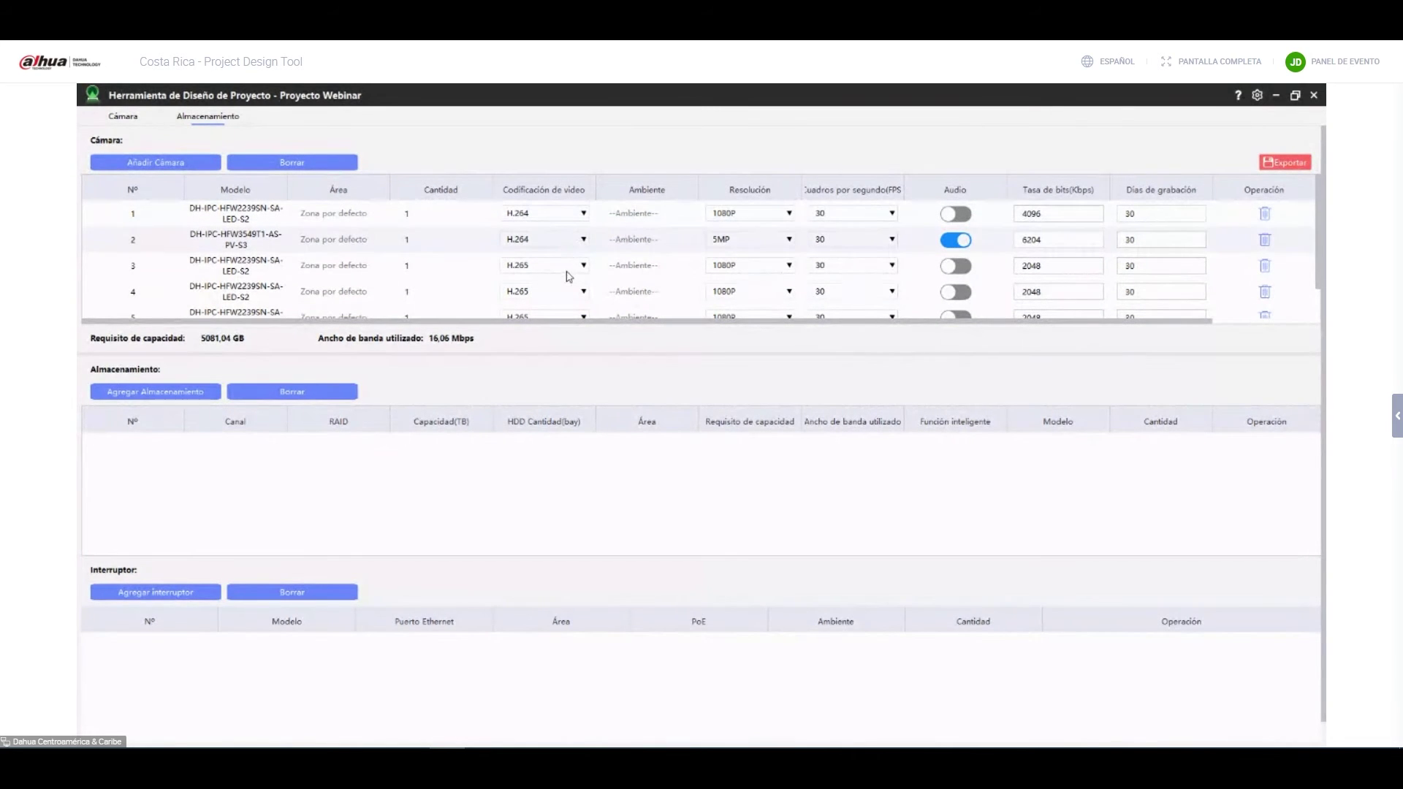
pyautogui.click(562, 279)
pyautogui.click(561, 292)
pyautogui.click(559, 307)
pyautogui.scroll(-1, 557, 314)
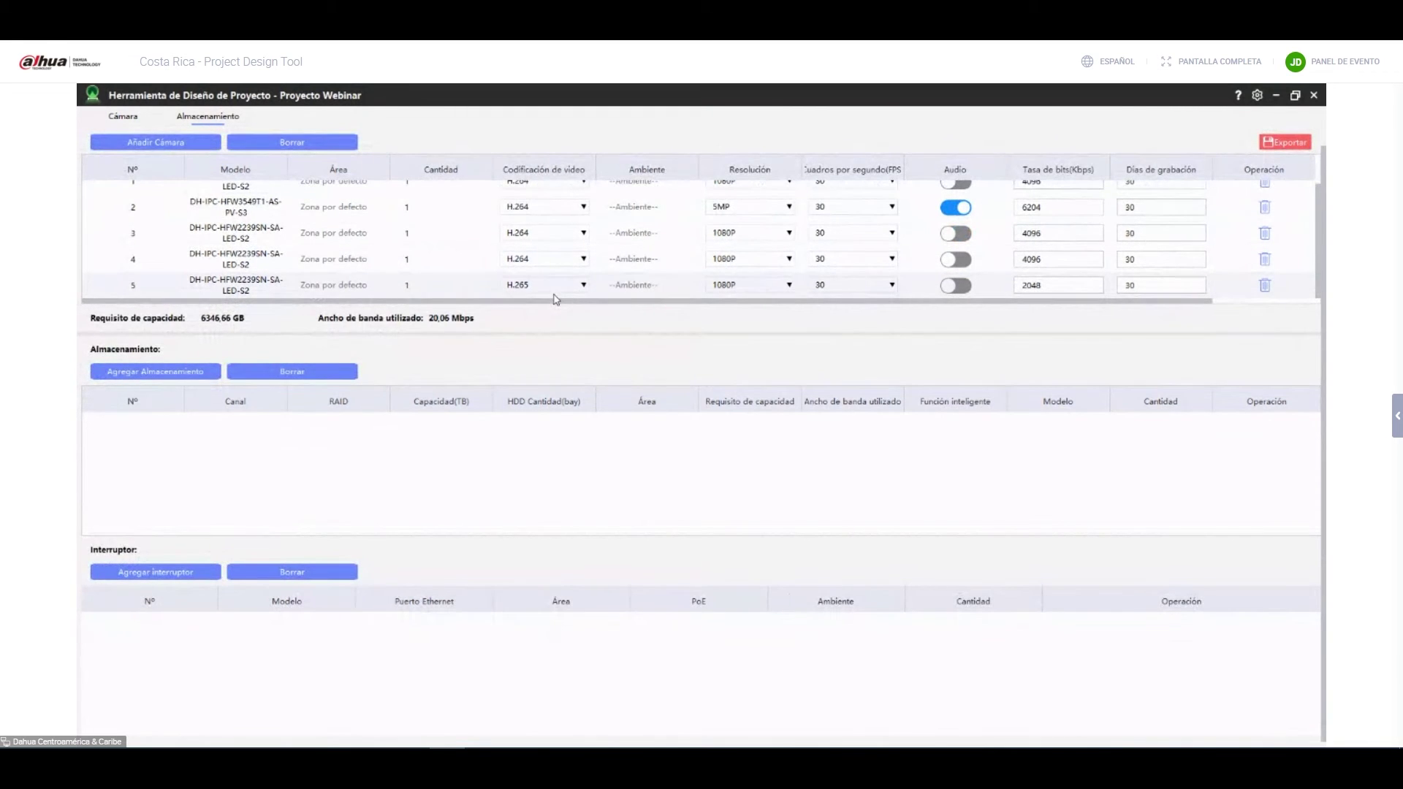
pyautogui.click(569, 291)
pyautogui.click(562, 316)
pyautogui.scroll(1, 496, 355)
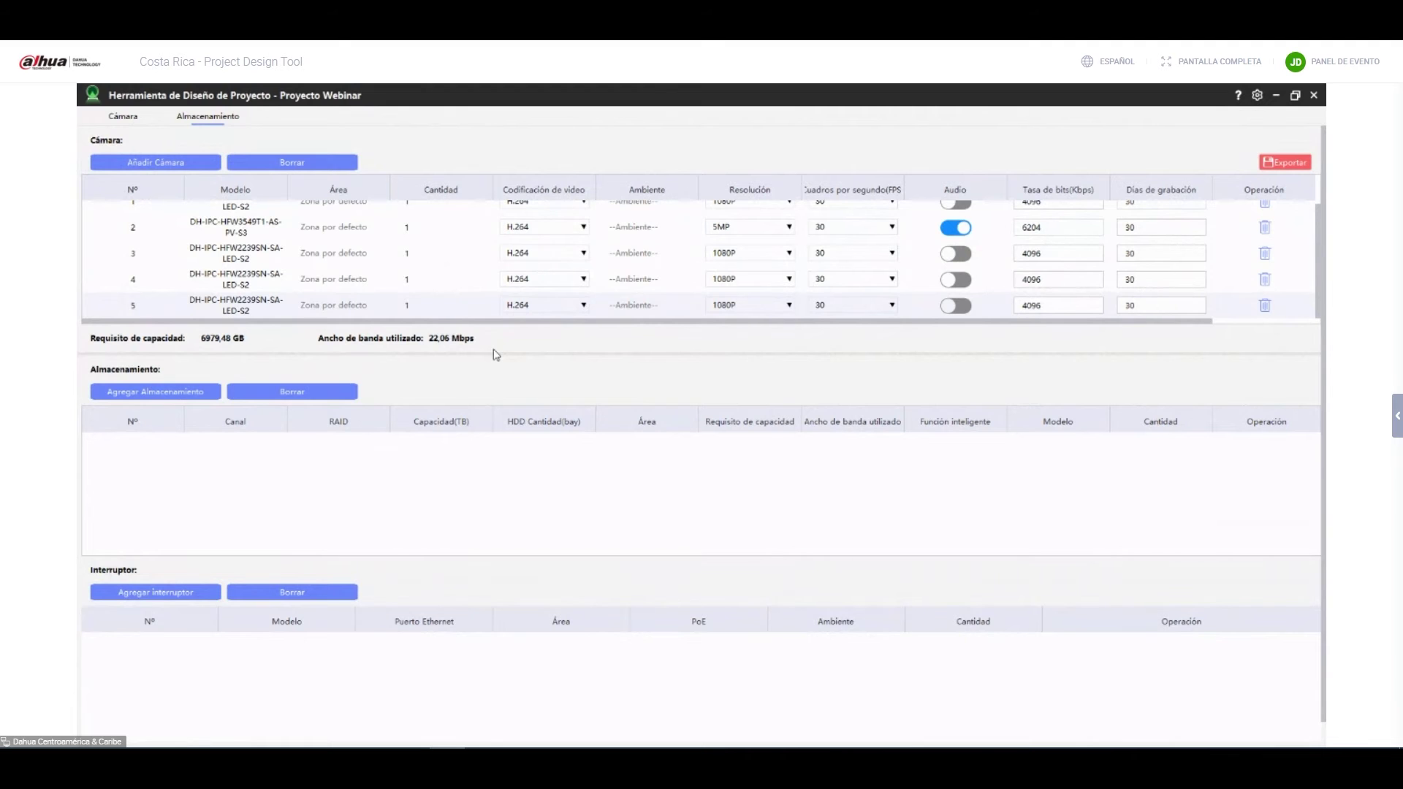
# Return the video encoding of all five cameras to H.265 and review the capacity and bandwidth requirements.
pyautogui.scroll(1, 526, 263)
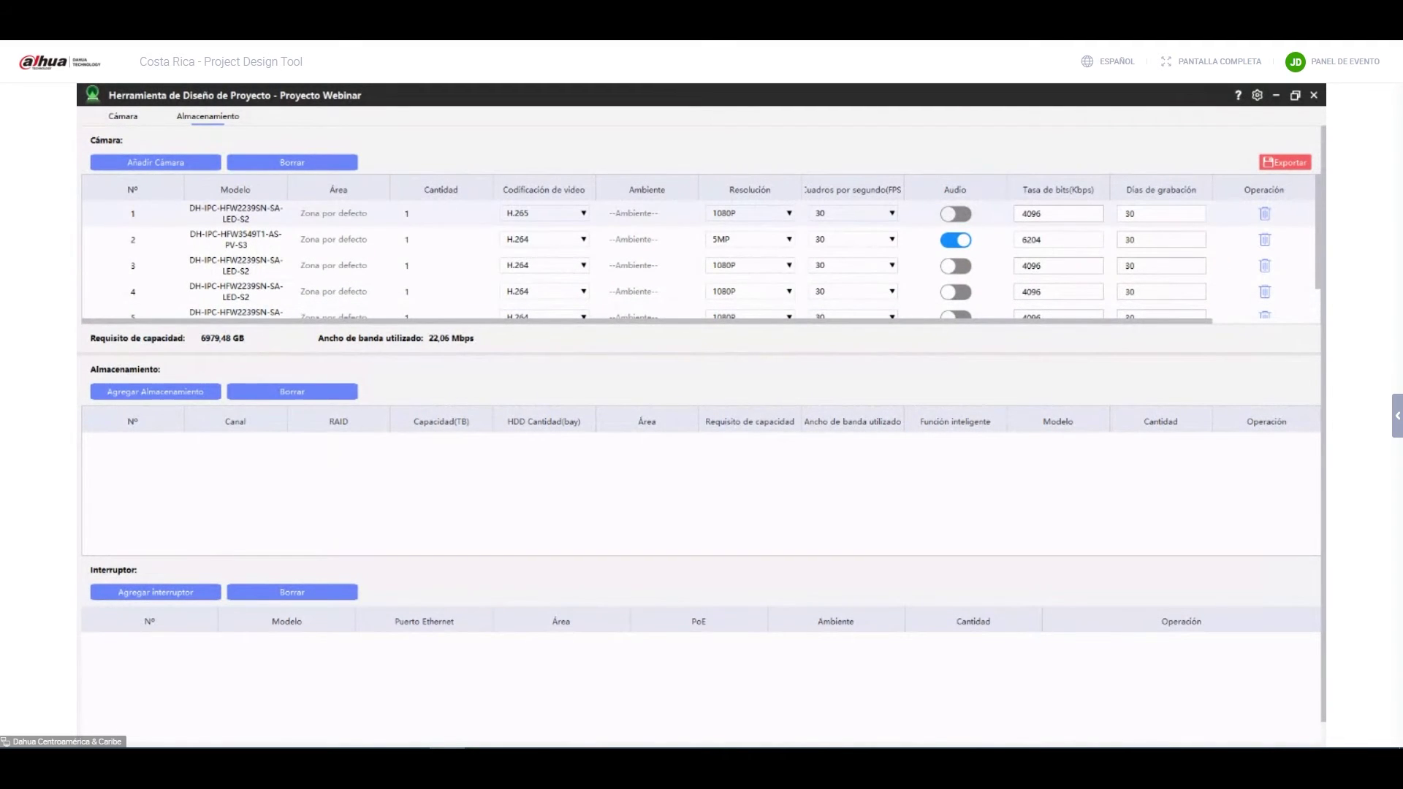
pyautogui.click(539, 239)
pyautogui.click(539, 240)
pyautogui.click(541, 285)
pyautogui.click(541, 266)
pyautogui.click(547, 311)
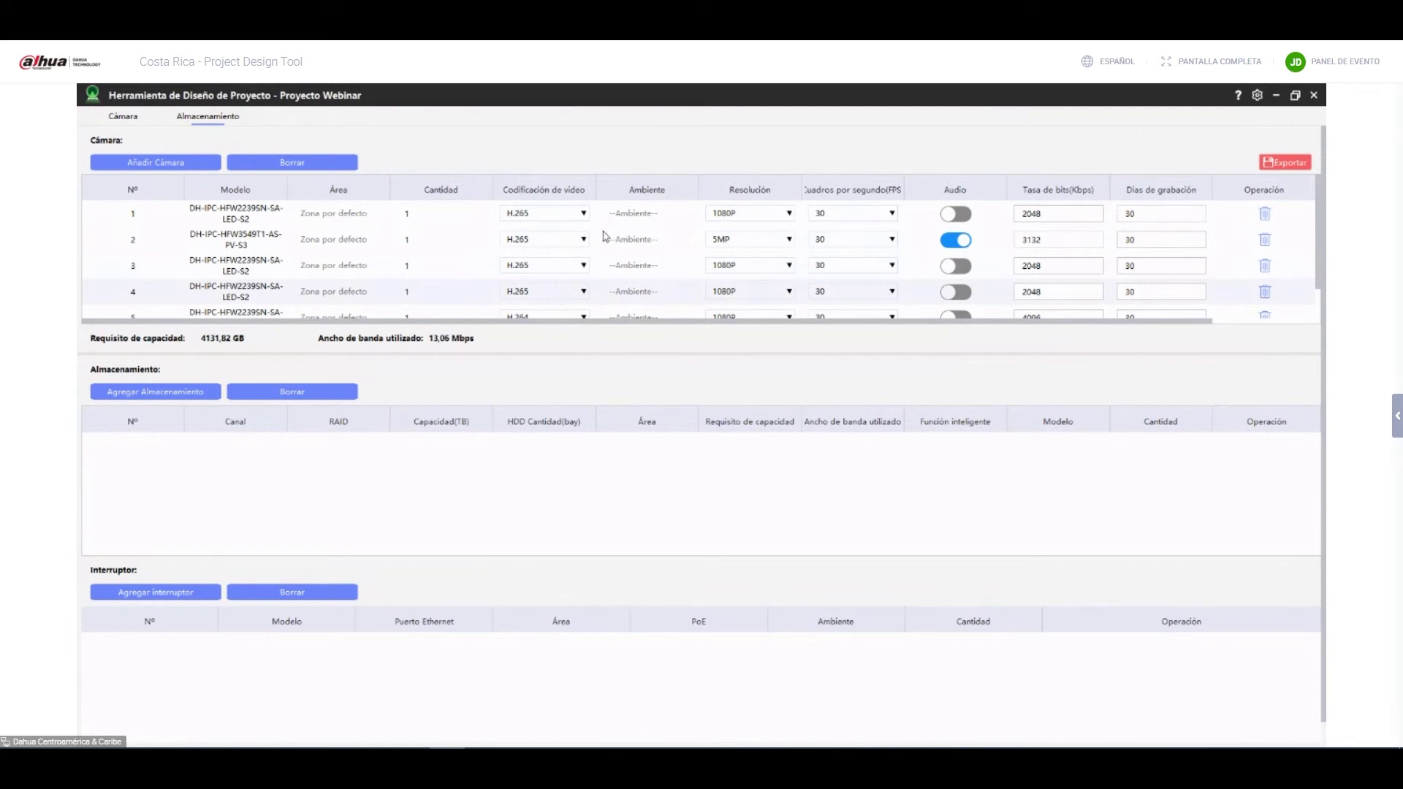
pyautogui.scroll(-1, 558, 298)
pyautogui.click(544, 285)
pyautogui.click(549, 322)
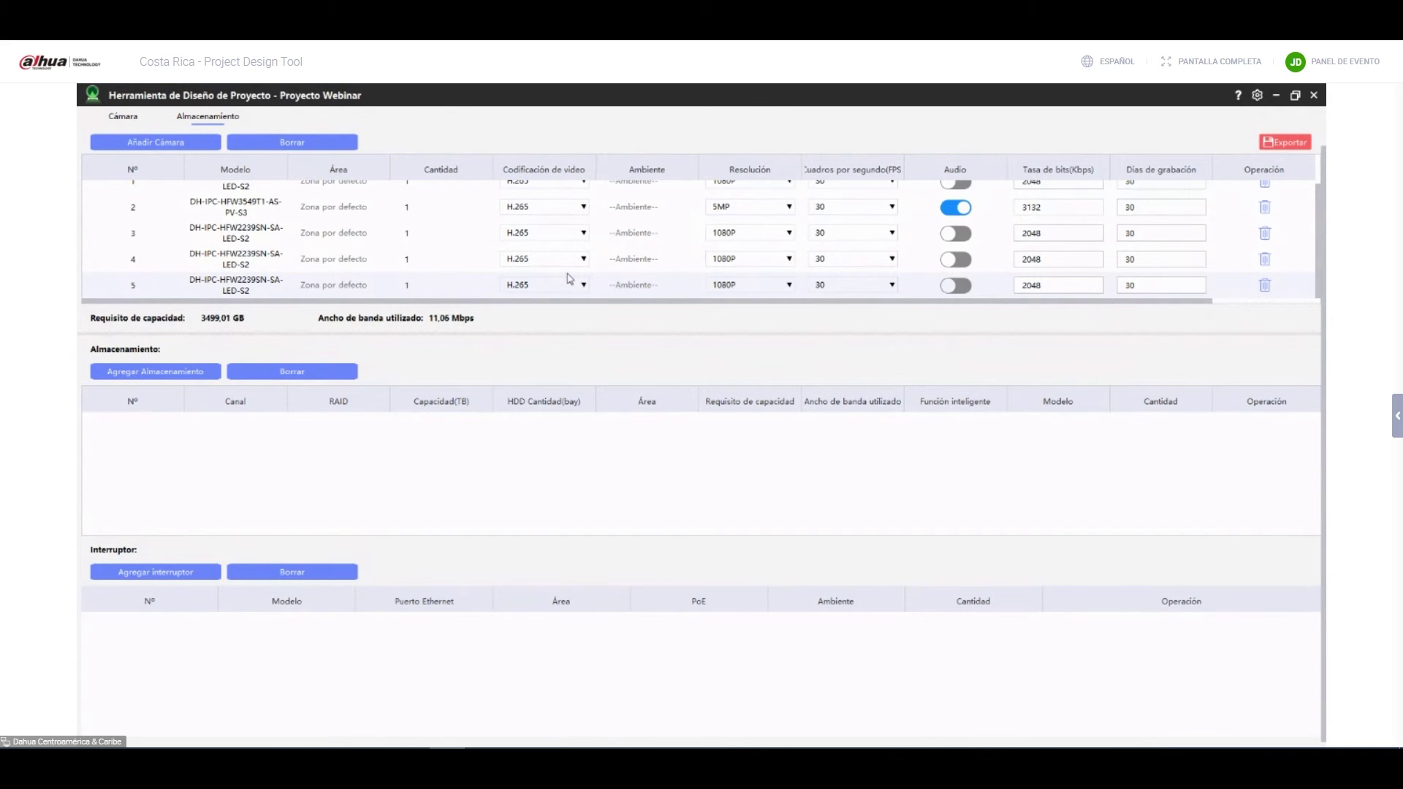
pyautogui.scroll(3, 570, 278)
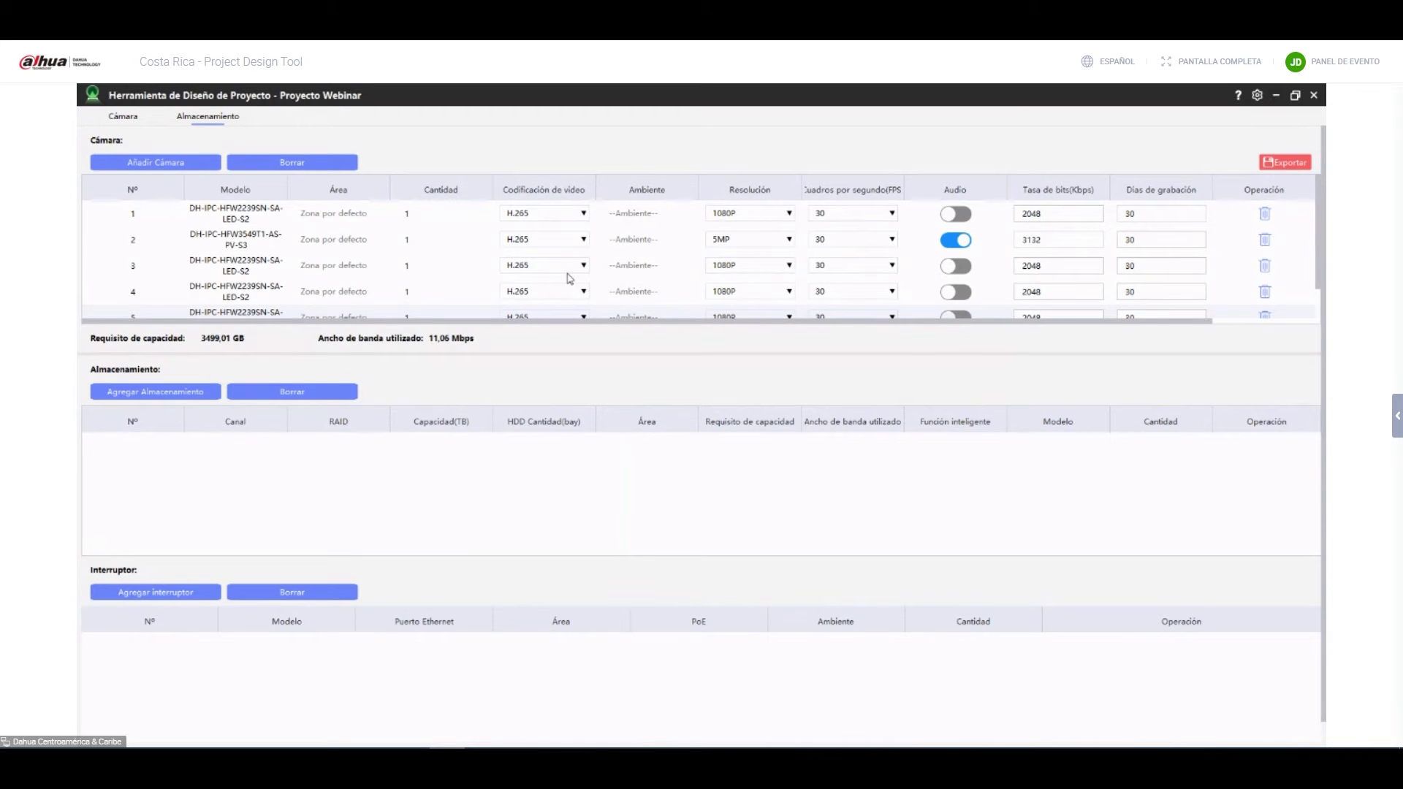
pyautogui.scroll(-2, 647, 296)
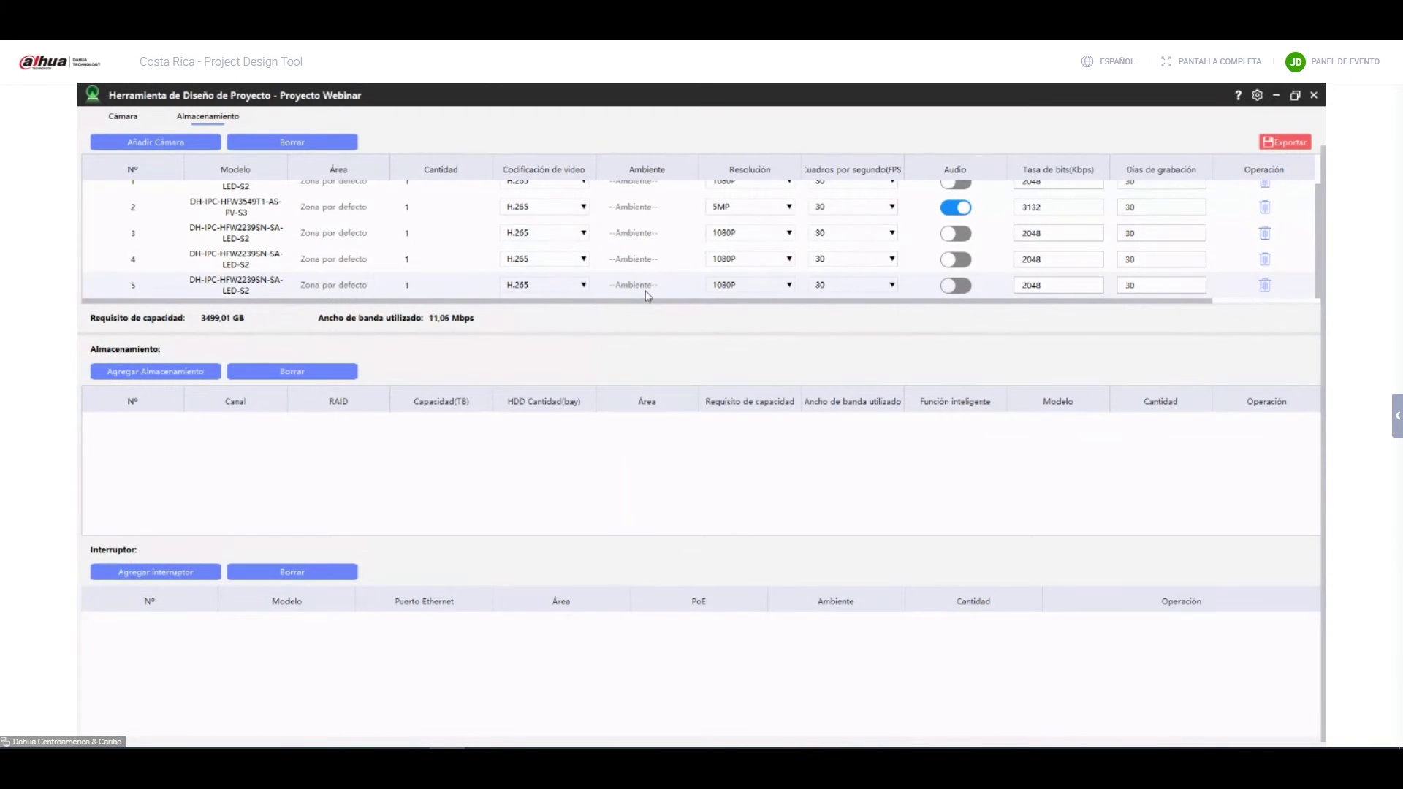
pyautogui.scroll(2, 647, 296)
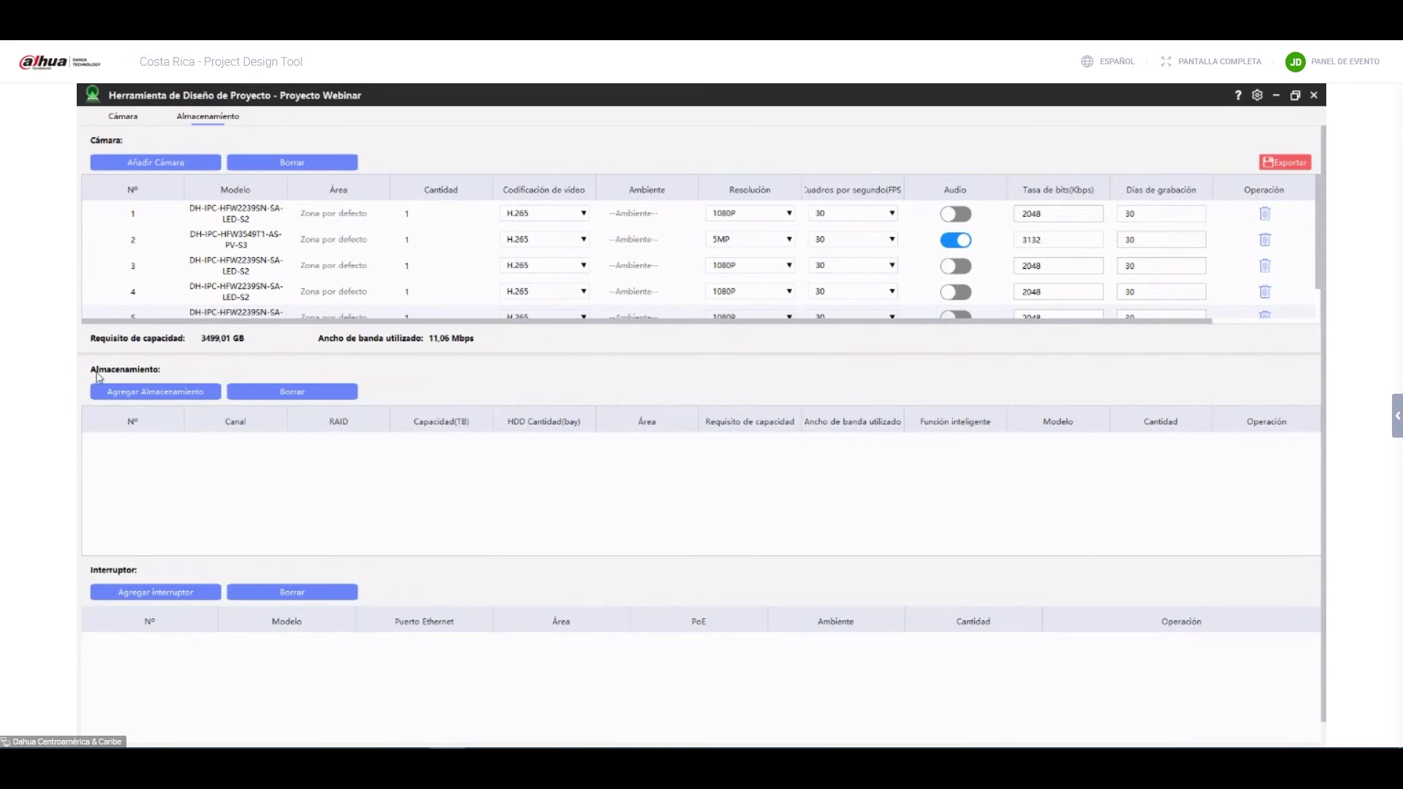
# Add a storage device with 8 channels, a 4 TB disk capacity and one hard drive.
pyautogui.click(167, 392)
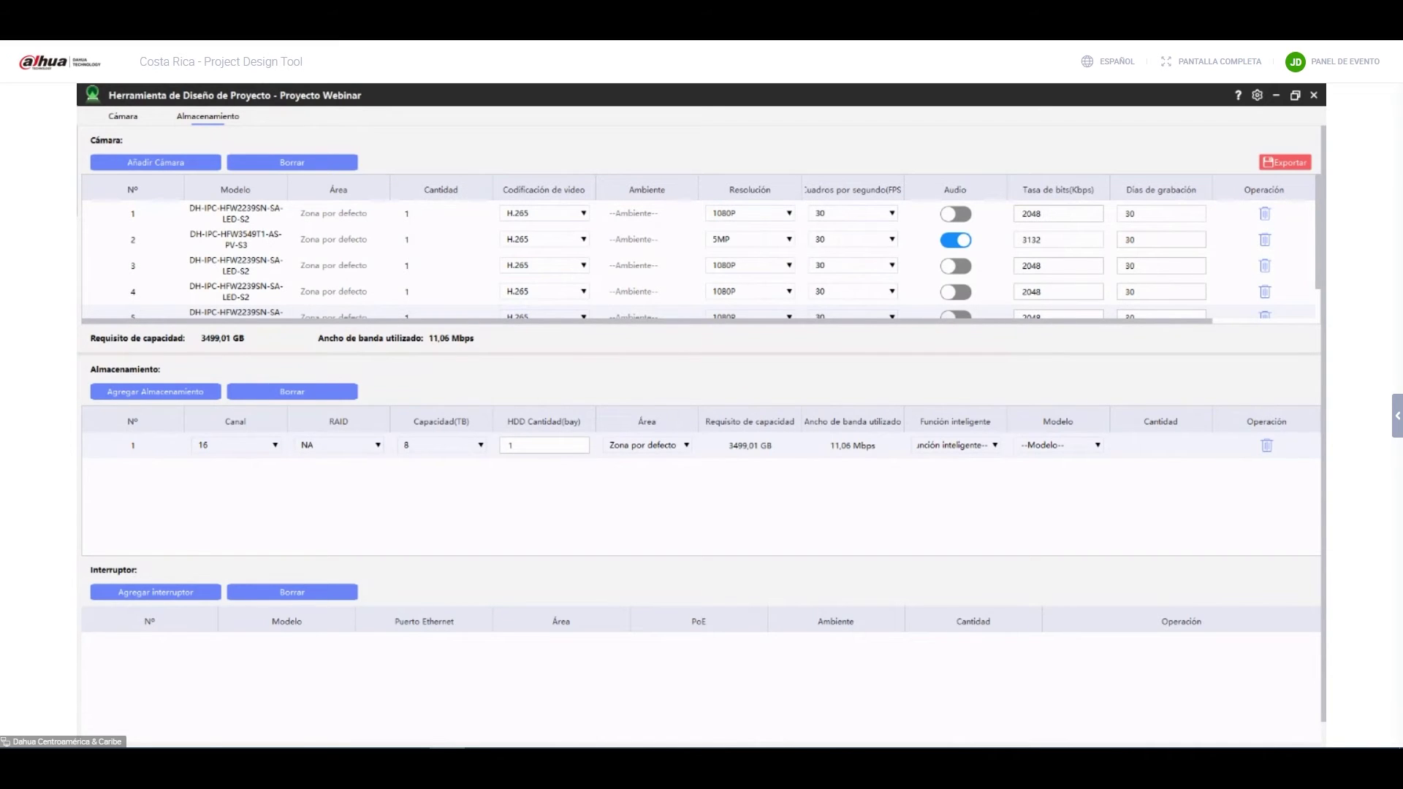
pyautogui.click(196, 508)
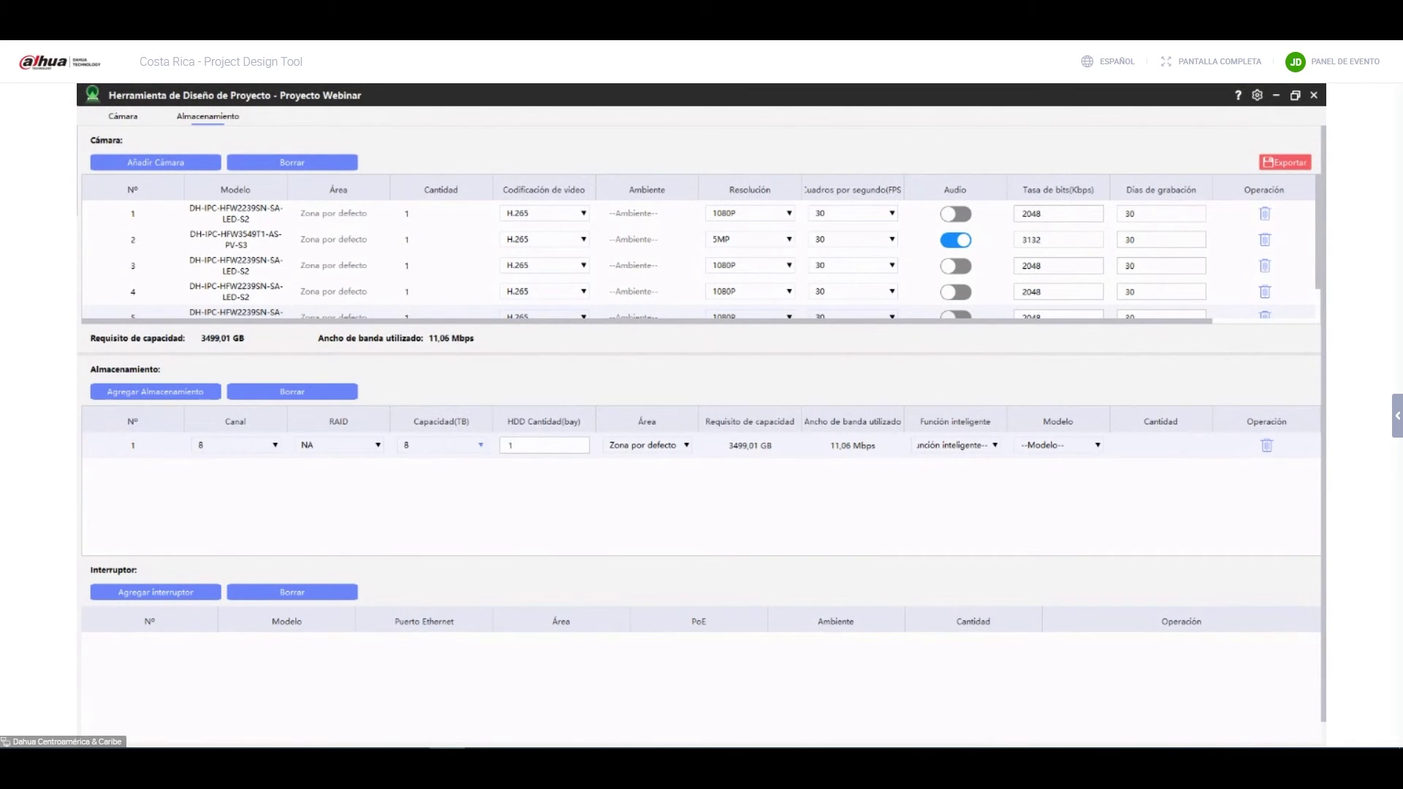
pyautogui.click(481, 445)
pyautogui.click(445, 473)
pyautogui.doubleClick(512, 445)
pyautogui.press('Return')
pyautogui.click(531, 447)
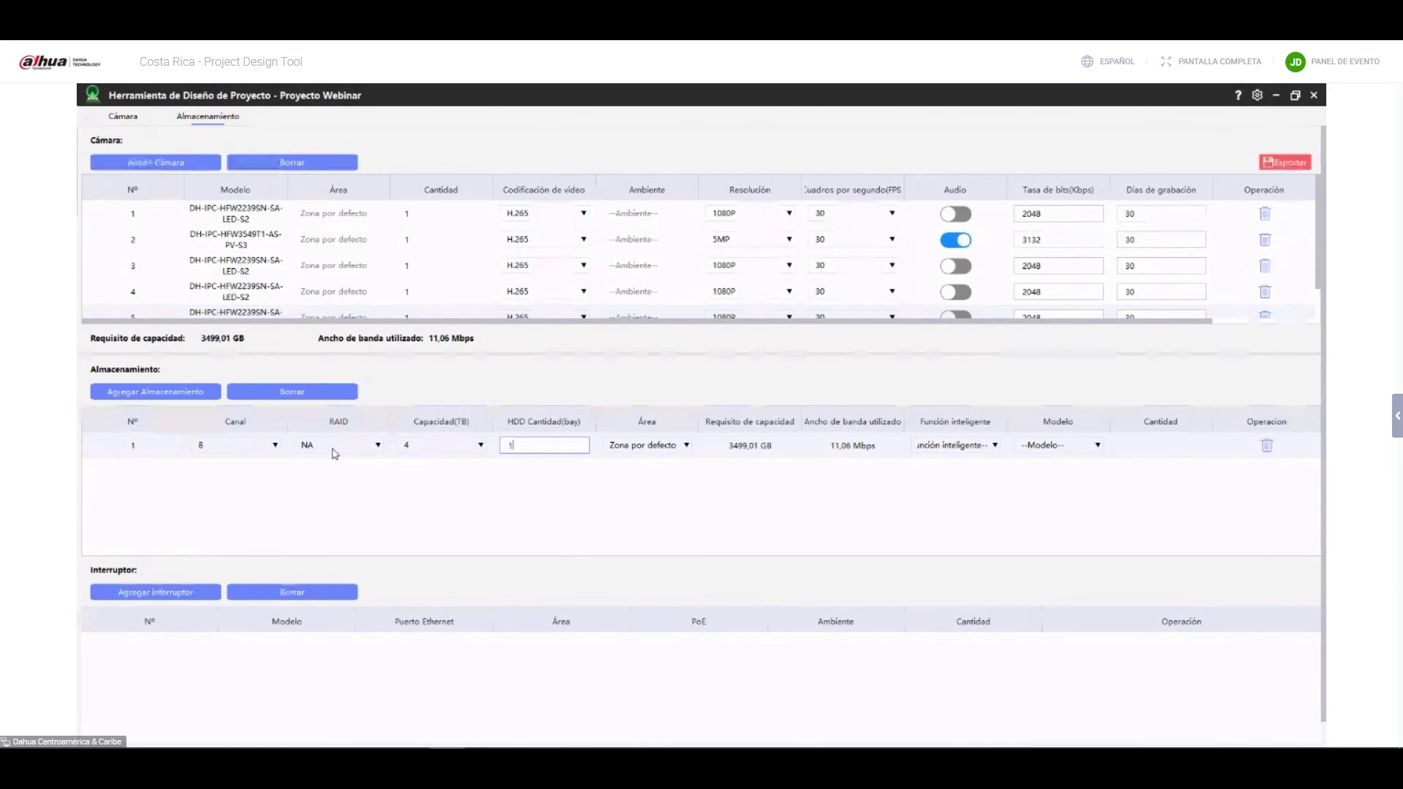
pyautogui.doubleClick(545, 452)
pyautogui.click(541, 445)
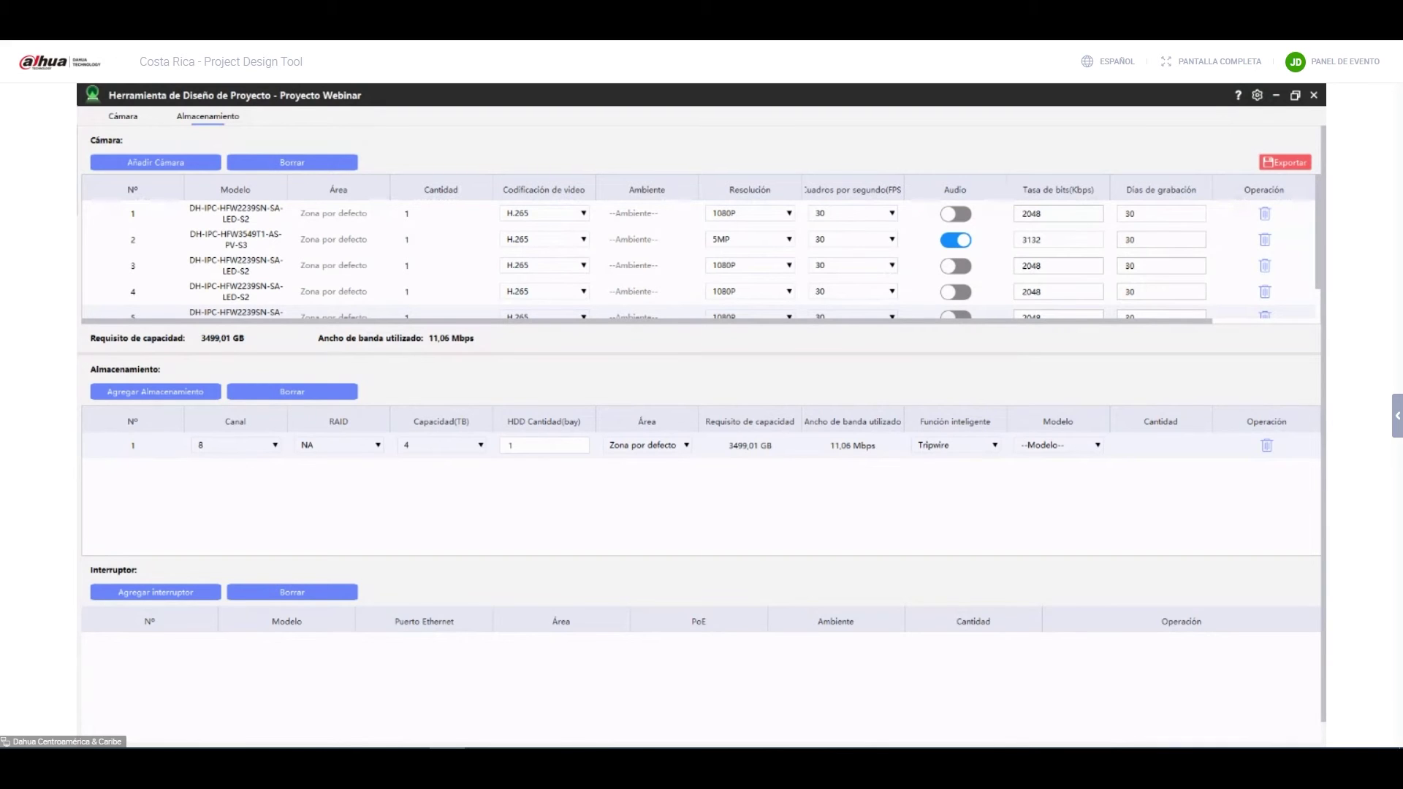
# Try the NVR5208-8P-4KS2E recorder model, and replace it with the 128-channel NVR608-128-4KS2 without a smart function.
pyautogui.click(1064, 486)
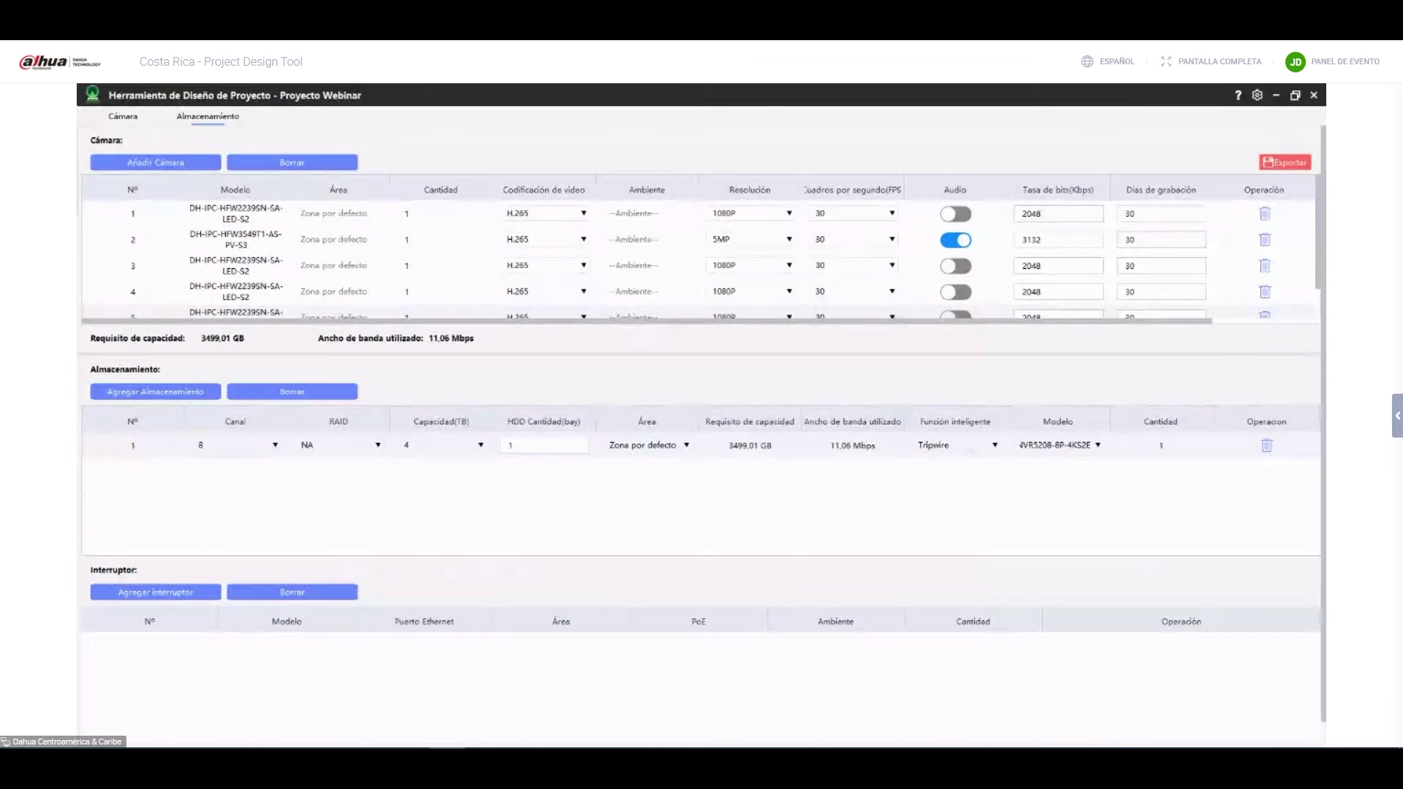
pyautogui.click(994, 445)
pyautogui.click(244, 538)
# Add the DH-PFS3117-16ET-135 switch, filtering the models by PoE Sí, 16 Ethernet ports and Empresa environment.
pyautogui.click(177, 592)
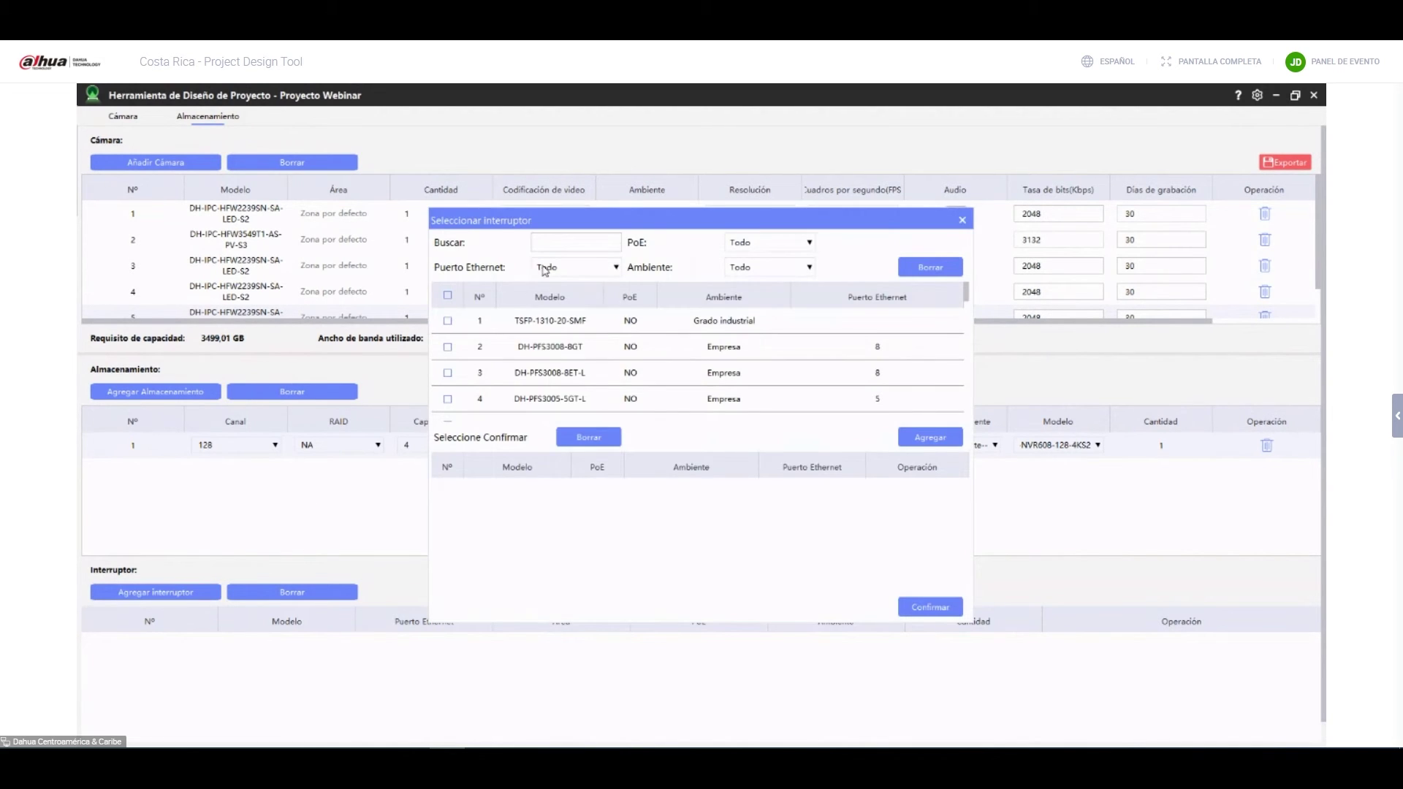
pyautogui.click(770, 242)
pyautogui.click(770, 269)
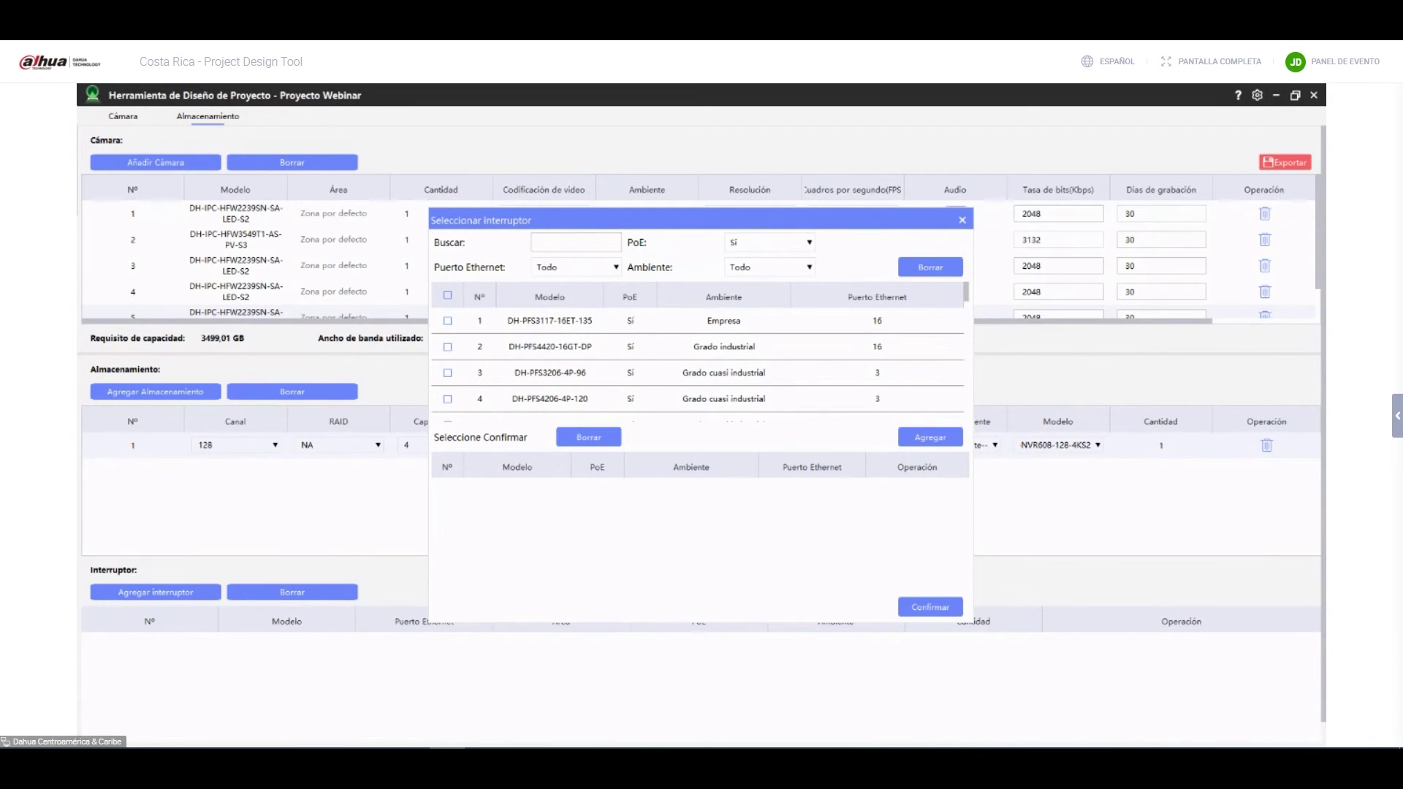
pyautogui.click(583, 363)
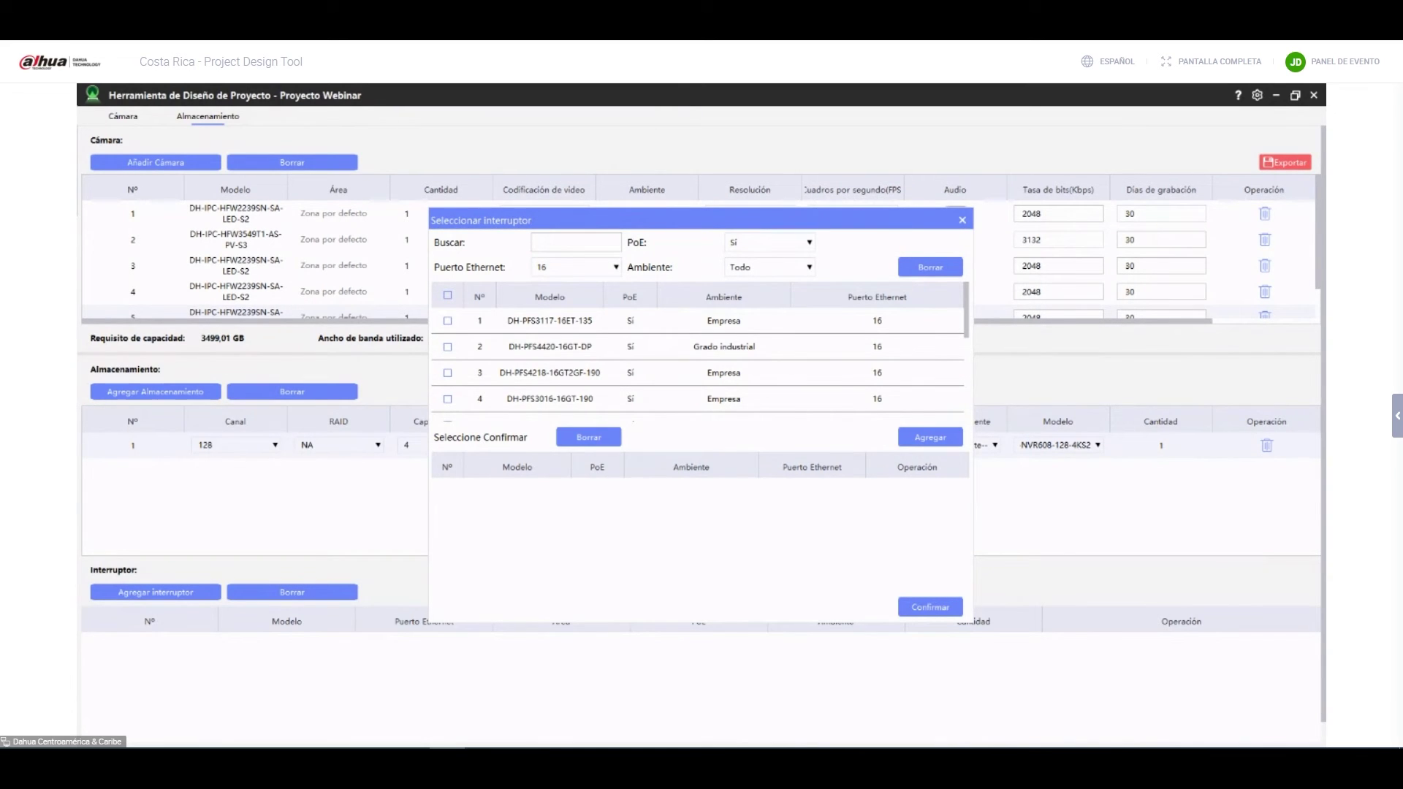
pyautogui.click(788, 322)
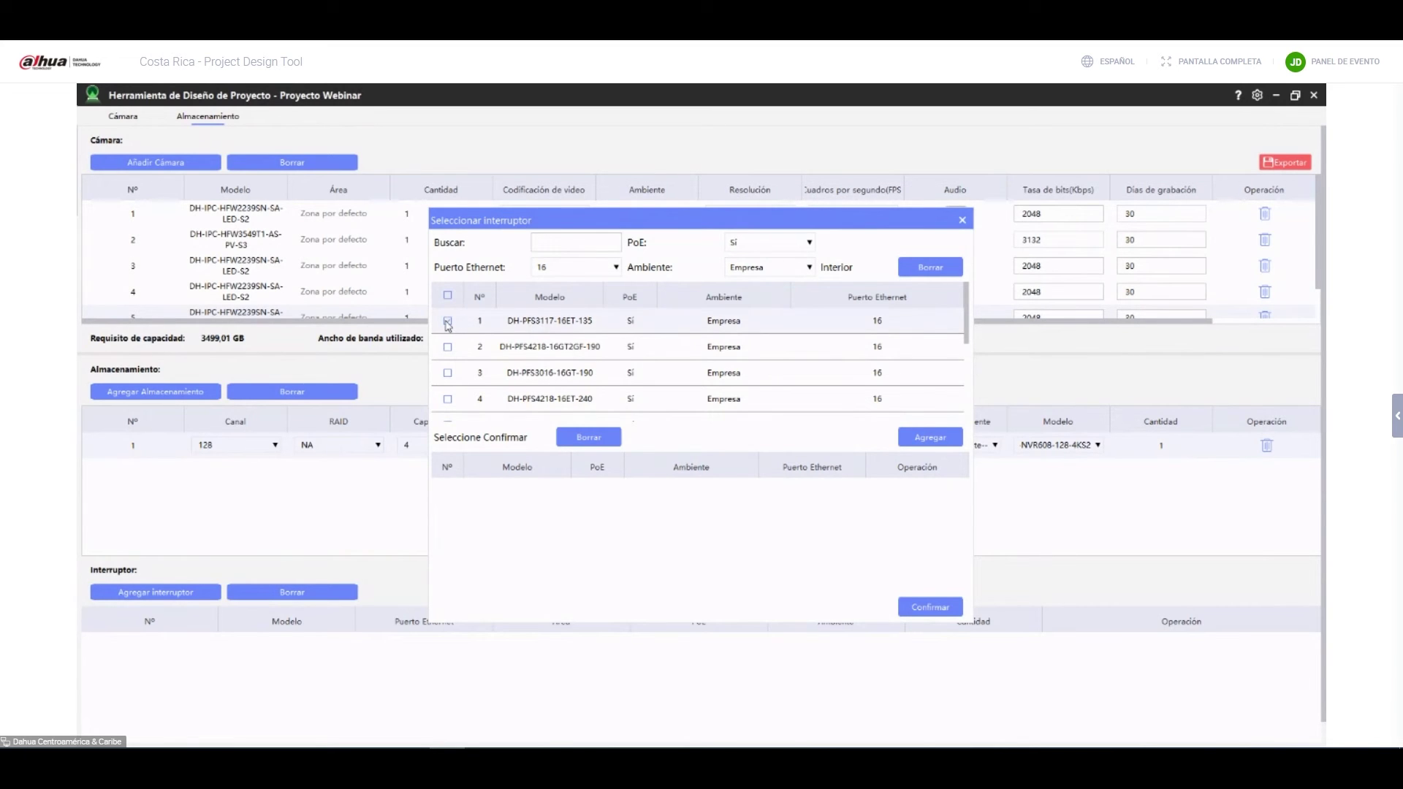
pyautogui.click(925, 438)
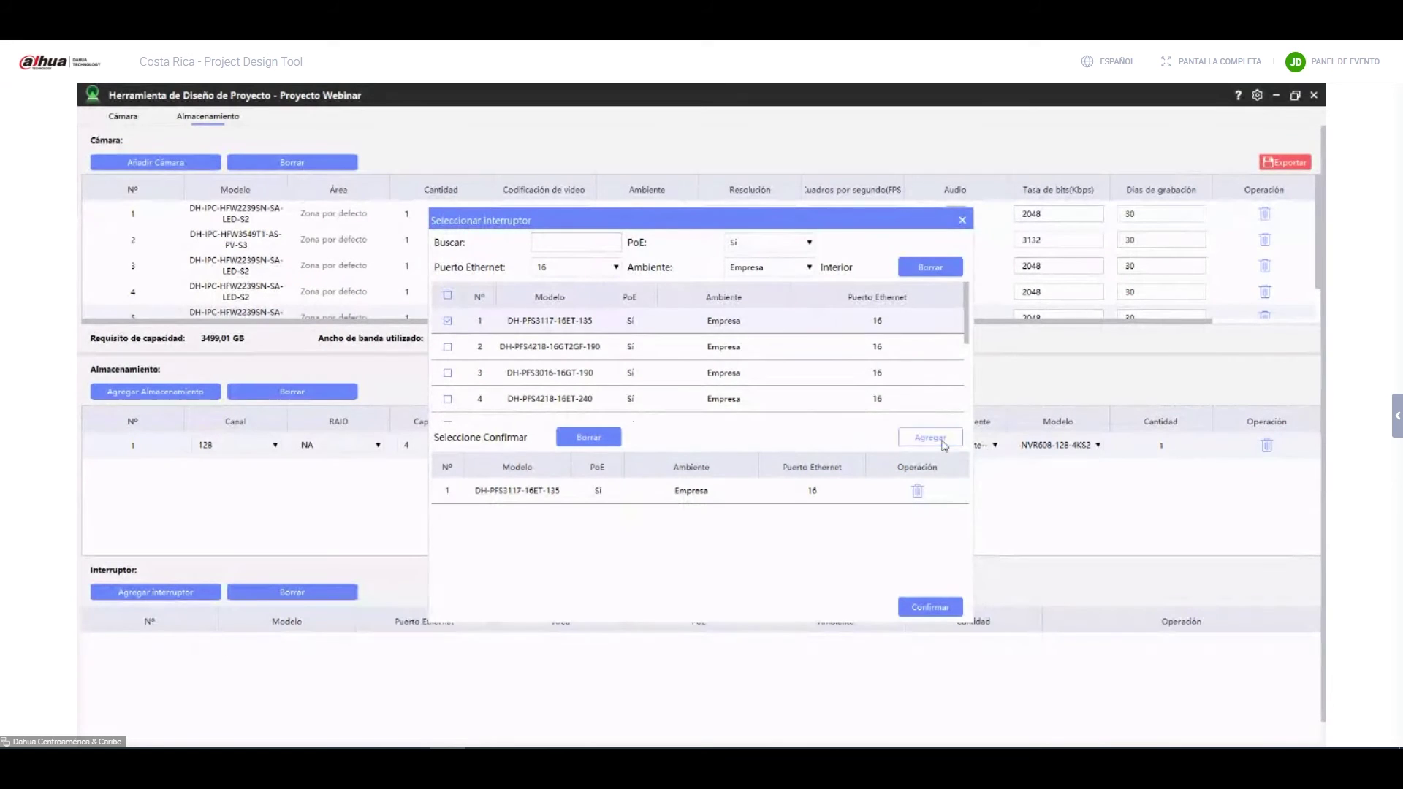
pyautogui.click(931, 607)
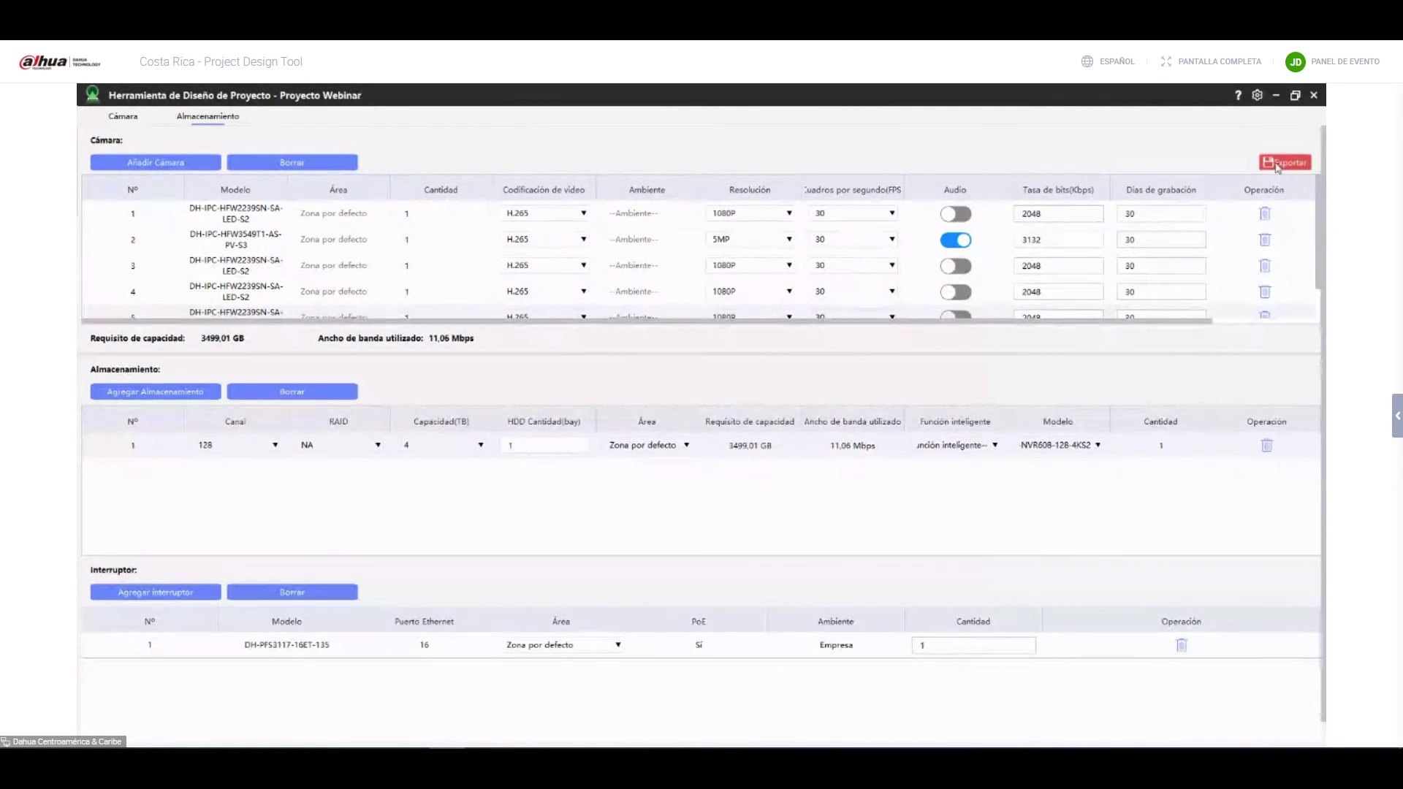
# Export the equipment list to the desktop as an .xls file named TEST WEBINAR and open its folder.
pyautogui.click(1279, 163)
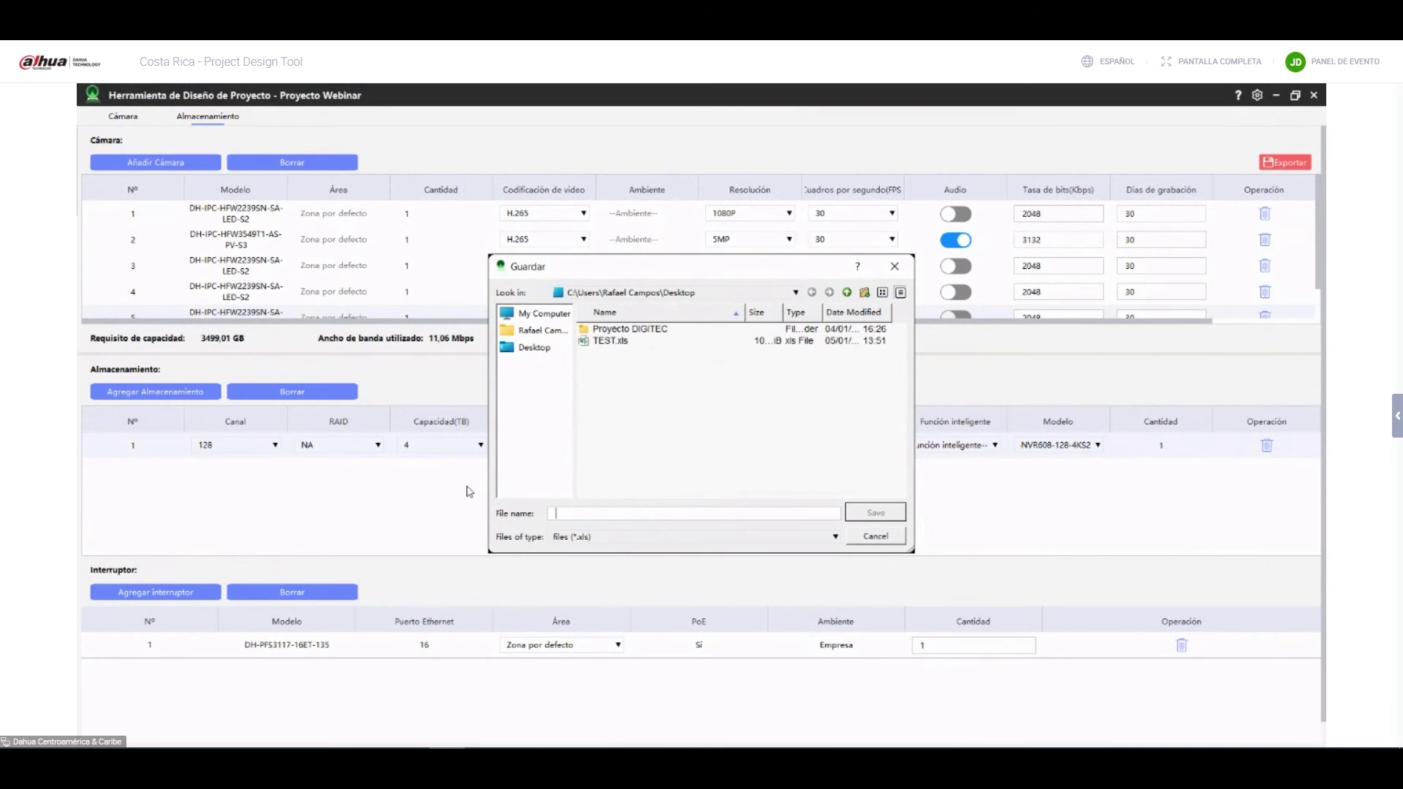
pyautogui.write('TEST WEBINAR')
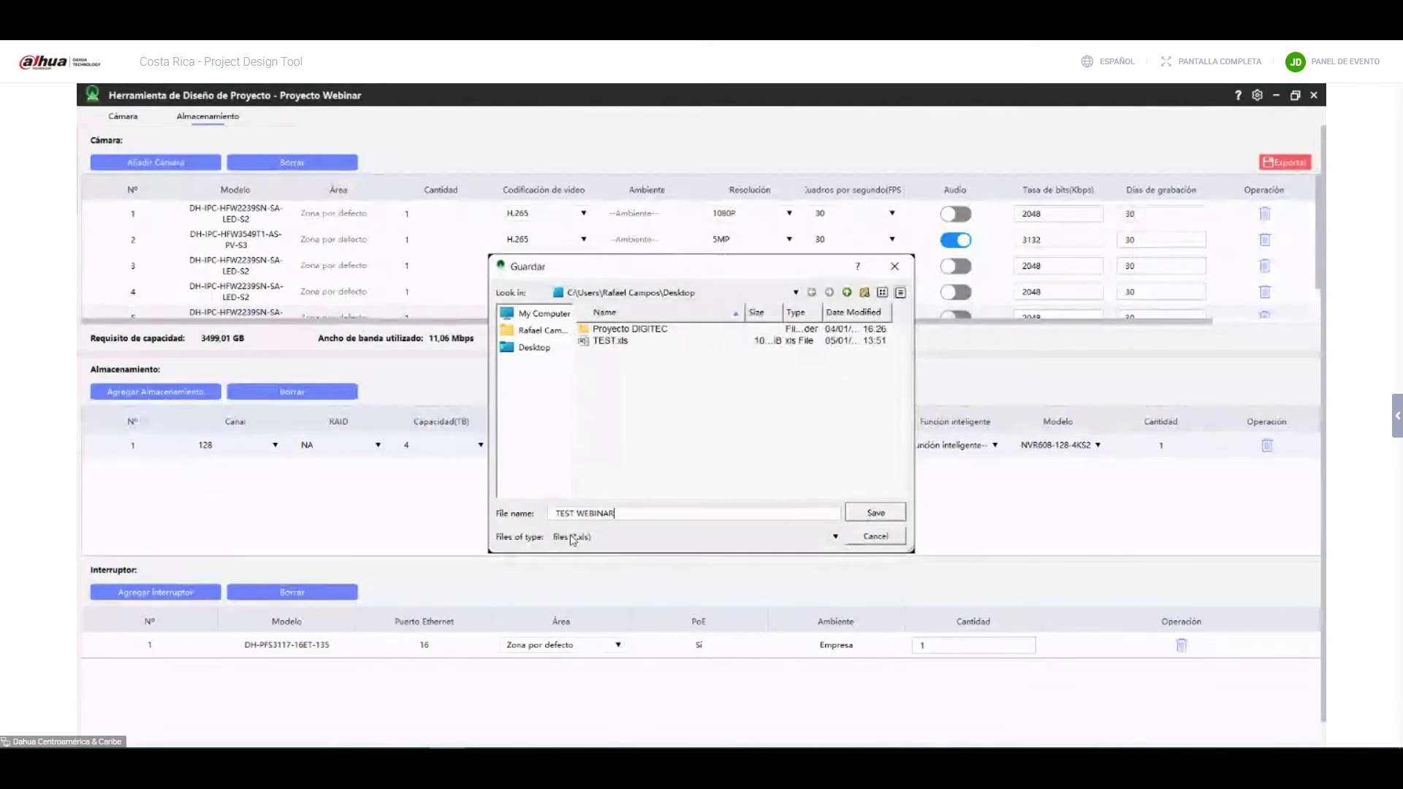
pyautogui.click(893, 518)
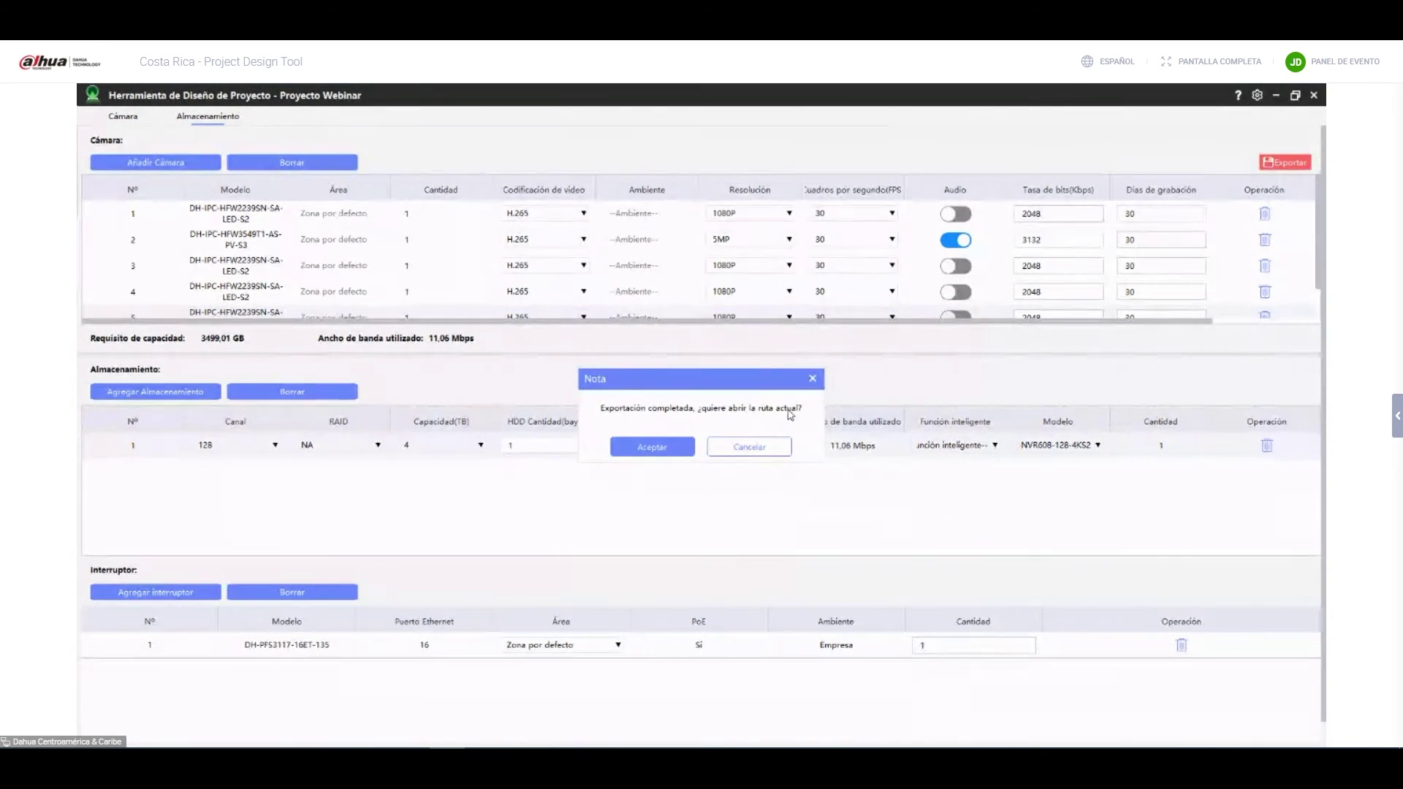
pyautogui.click(681, 445)
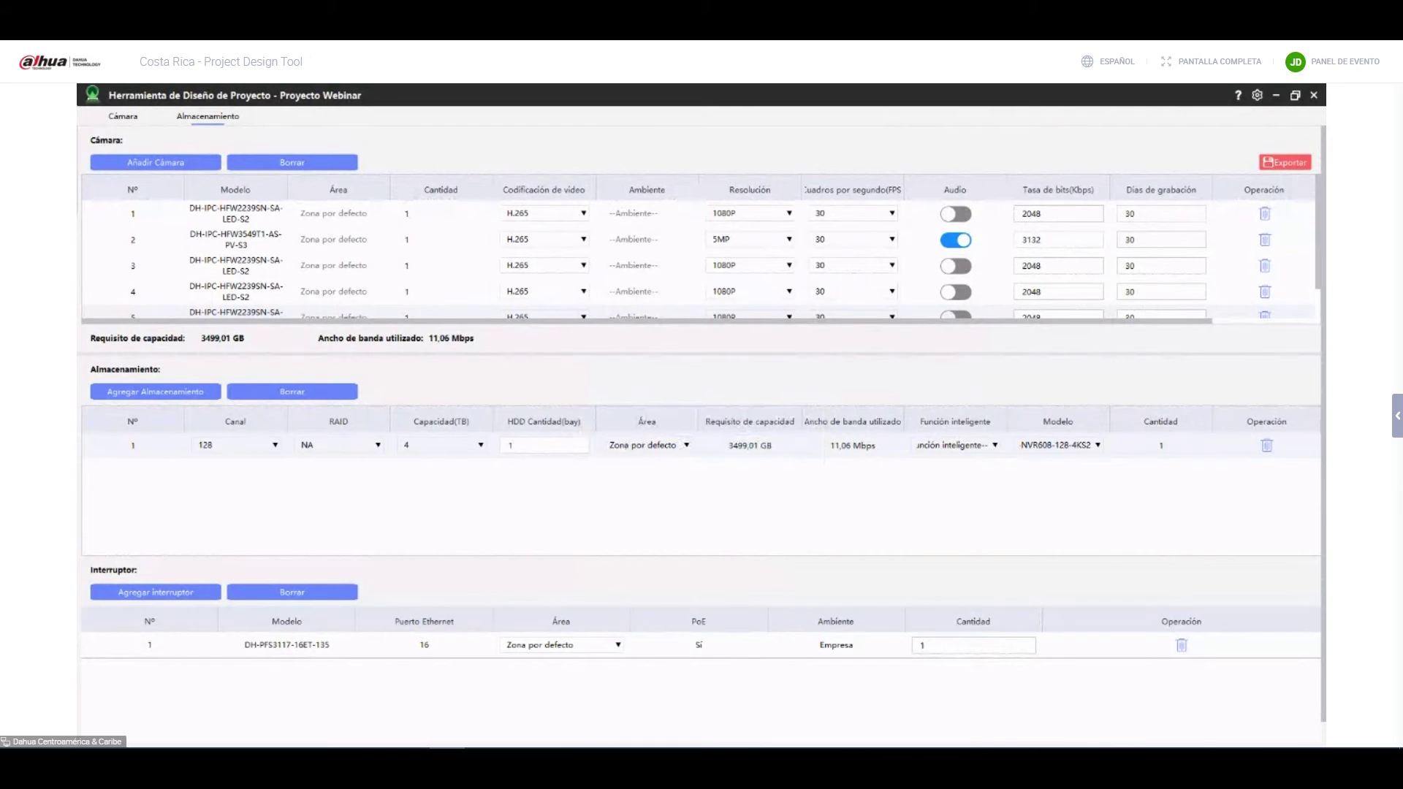
# Switch to the exported TEST WEBINAR workbook in Excel and review the number, model and area columns of the camera table.
pyautogui.hotkey('alt', 'Tab')
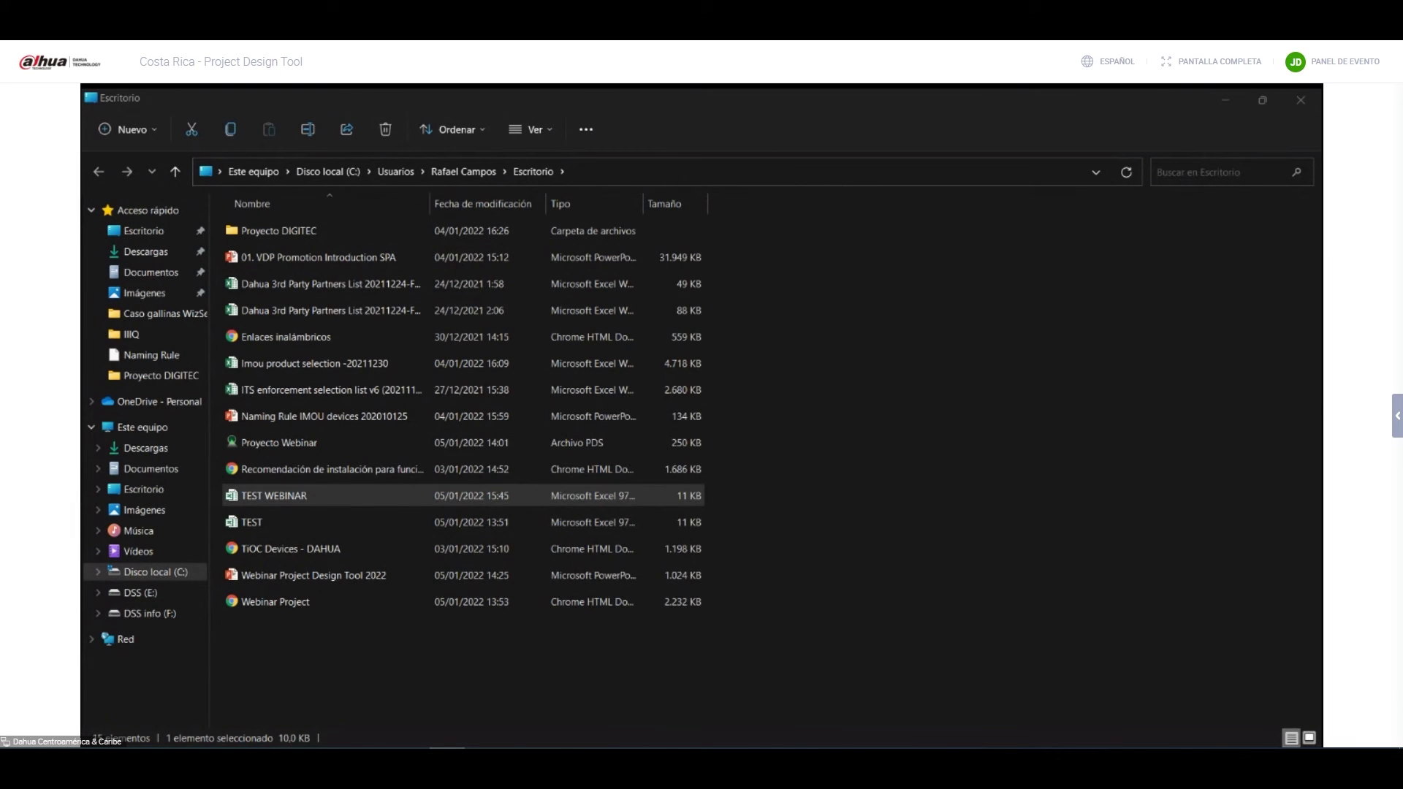
pyautogui.hotkey('alt', 'Tab')
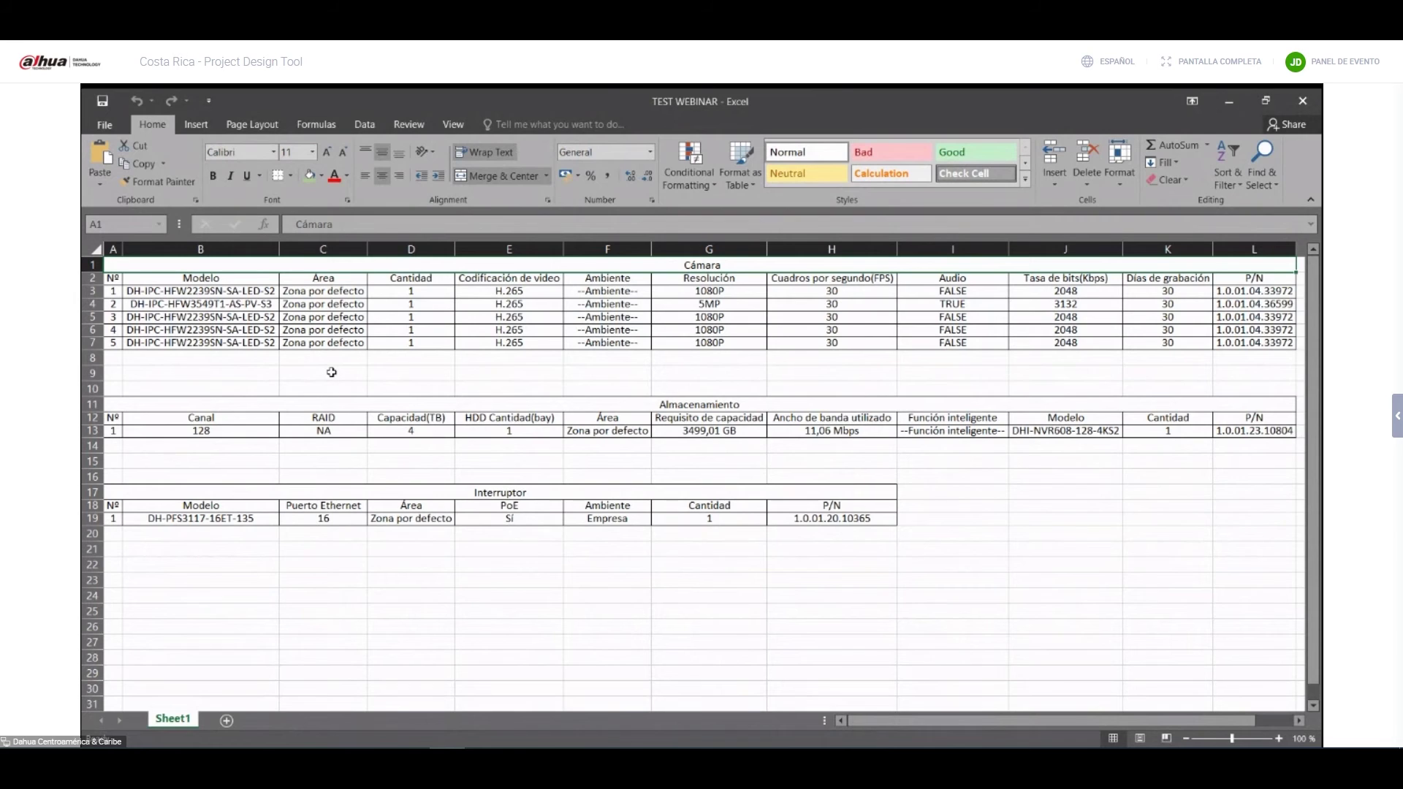
pyautogui.moveTo(114, 279); pyautogui.dragTo(114, 341)
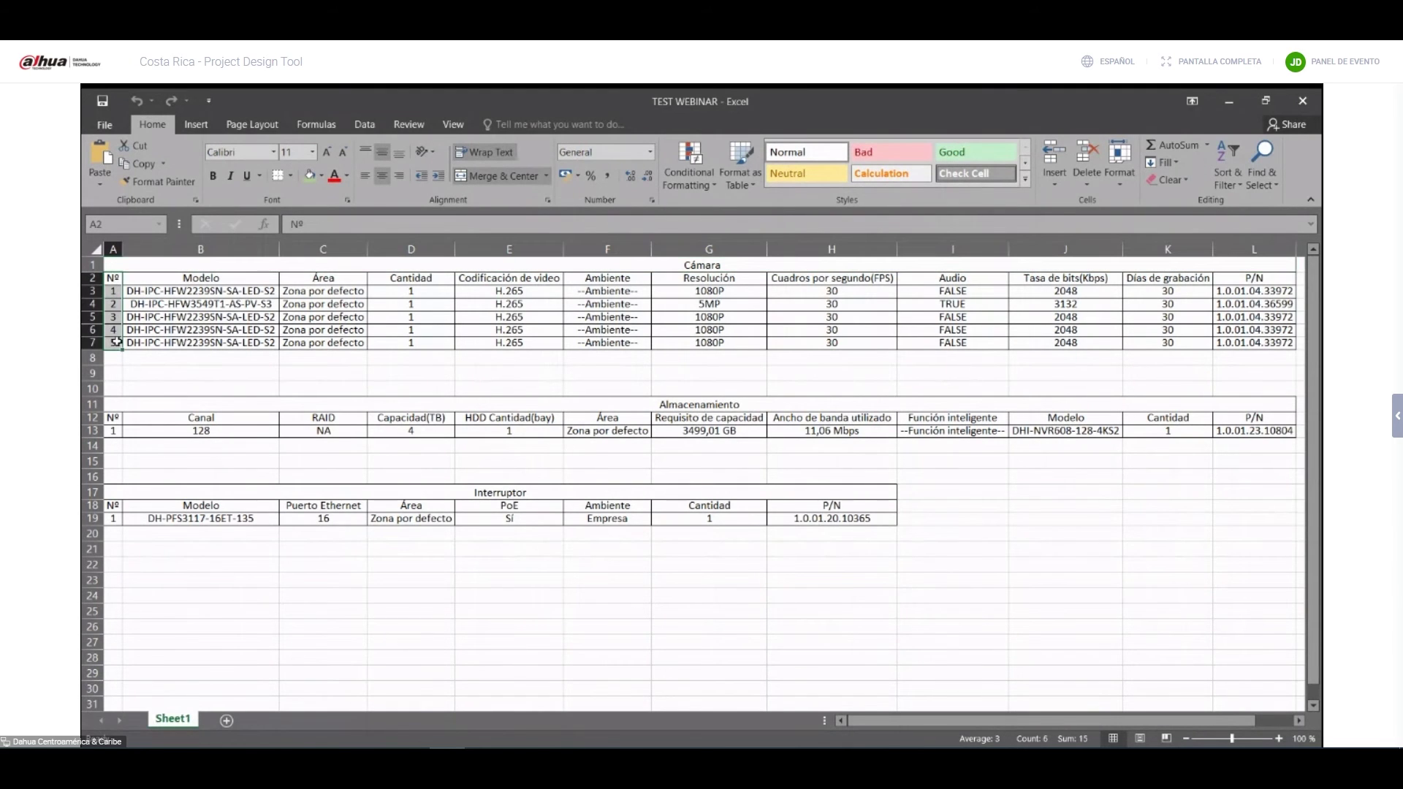
pyautogui.moveTo(203, 278); pyautogui.dragTo(227, 342)
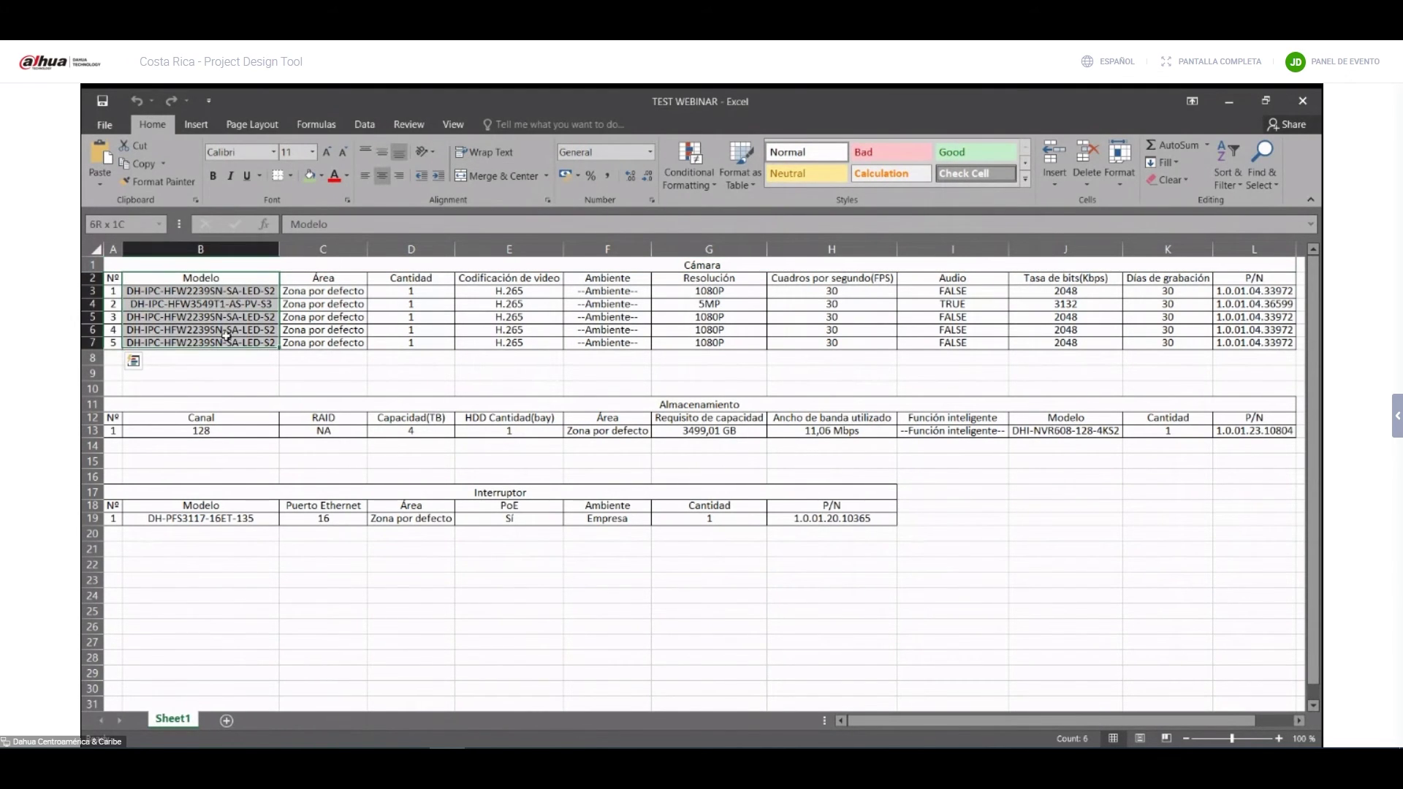
pyautogui.moveTo(308, 290); pyautogui.dragTo(314, 341)
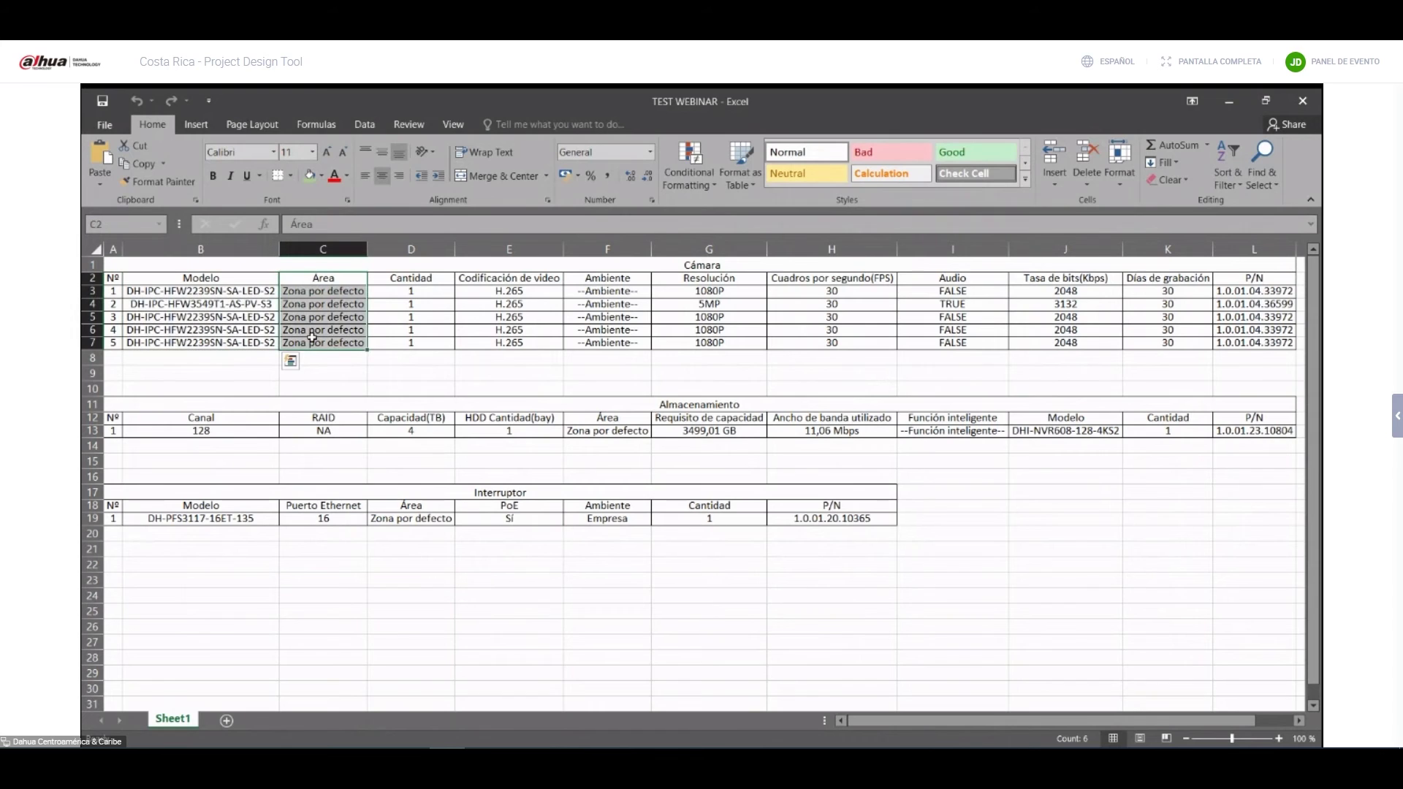
# Set the Área of the first camera to Nivel 1 and of the second camera to Nivel 2.
pyautogui.click(324, 292)
pyautogui.write('Nivel 1')
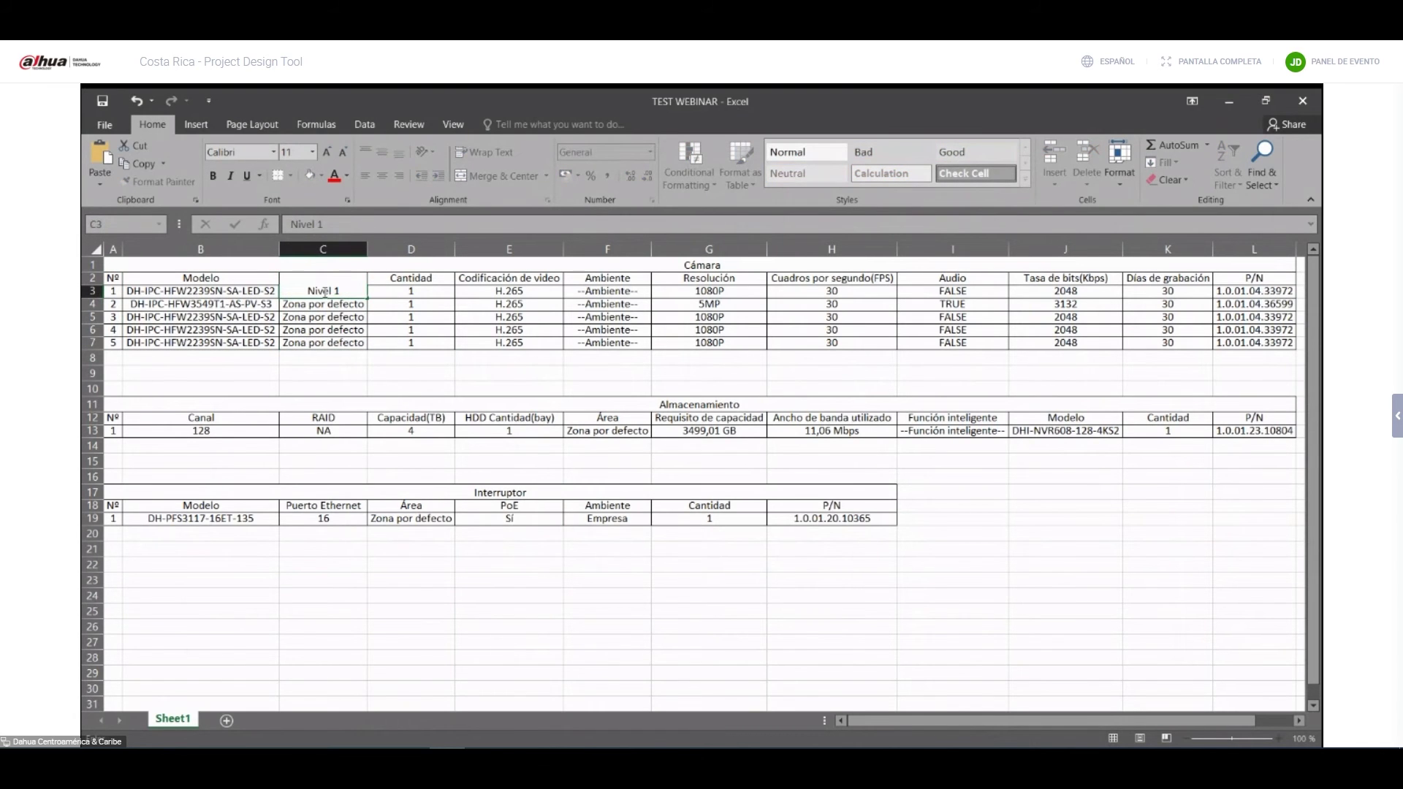
pyautogui.press('Return')
pyautogui.write('Nivel ')
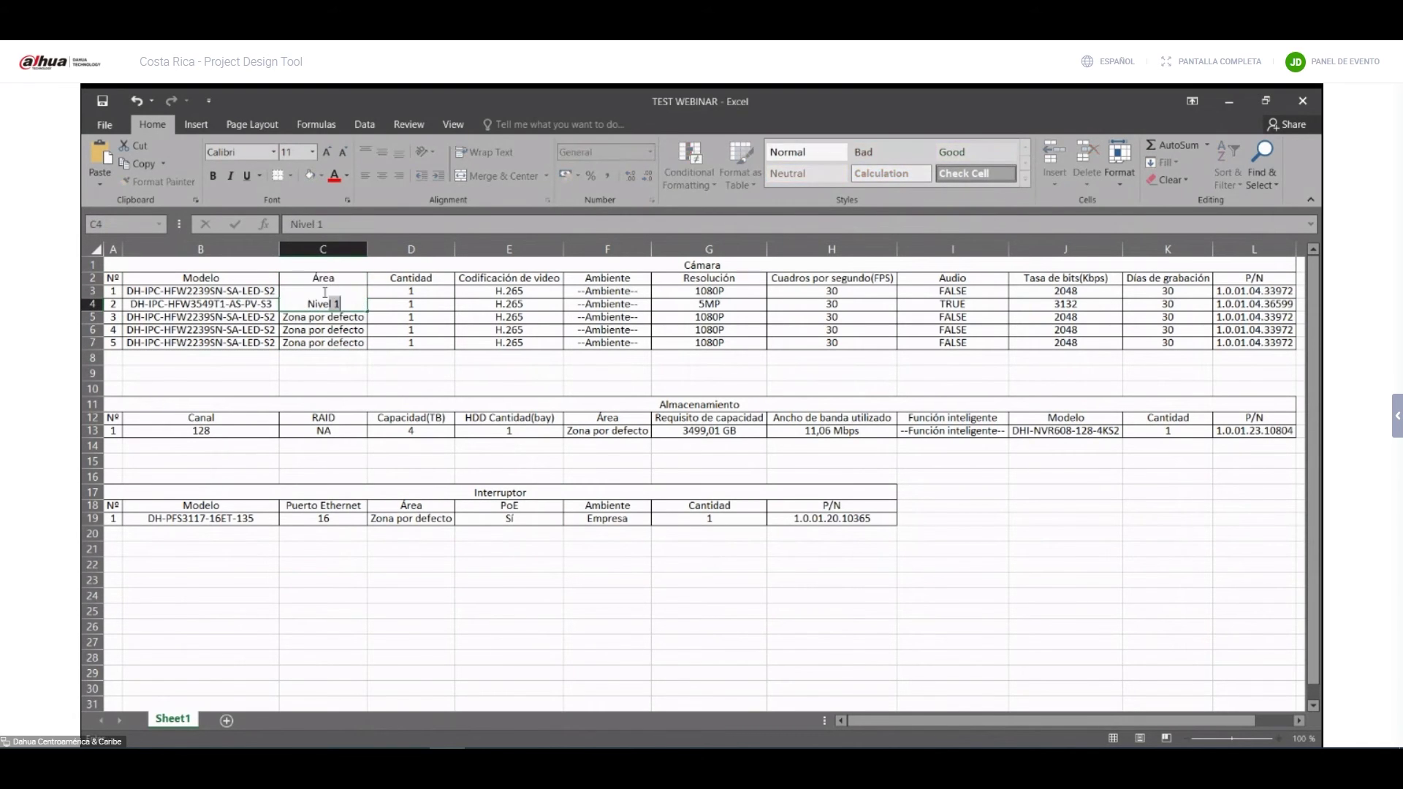
pyautogui.write('2')
pyautogui.click(437, 343)
pyautogui.click(447, 305)
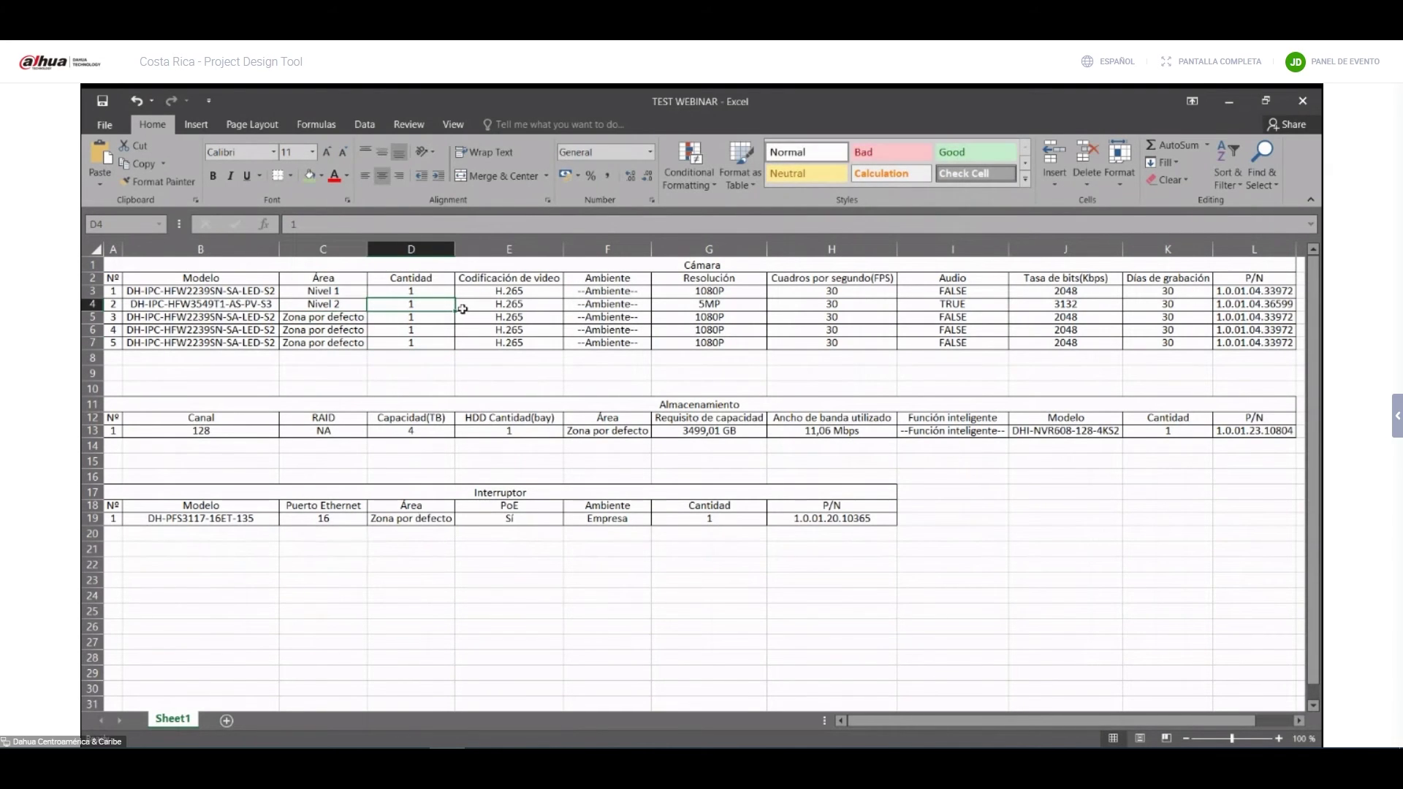
pyautogui.moveTo(412, 290); pyautogui.dragTo(422, 333)
pyautogui.click(407, 291)
pyautogui.click(333, 291)
pyautogui.click(401, 290)
pyautogui.write('5')
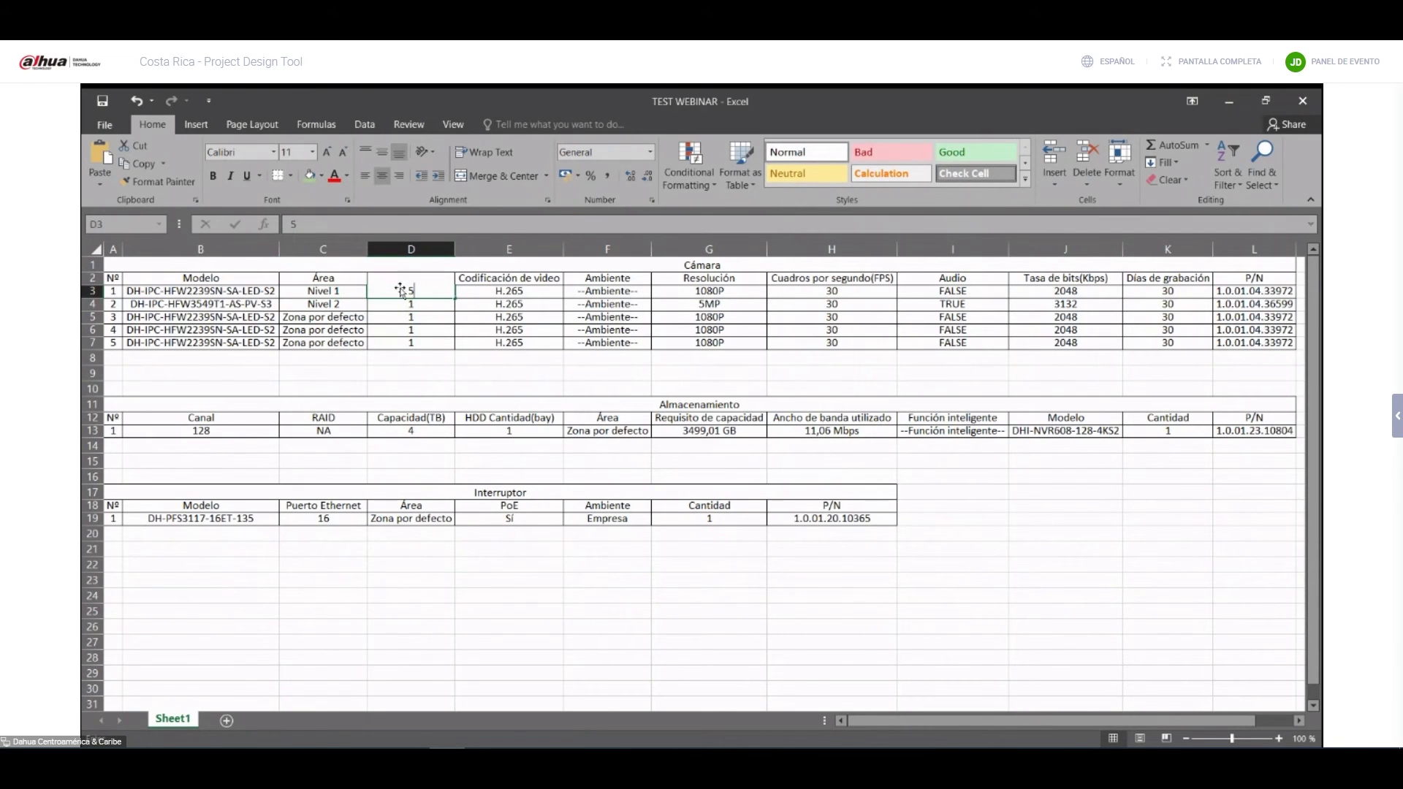
pyautogui.press('BackSpace')
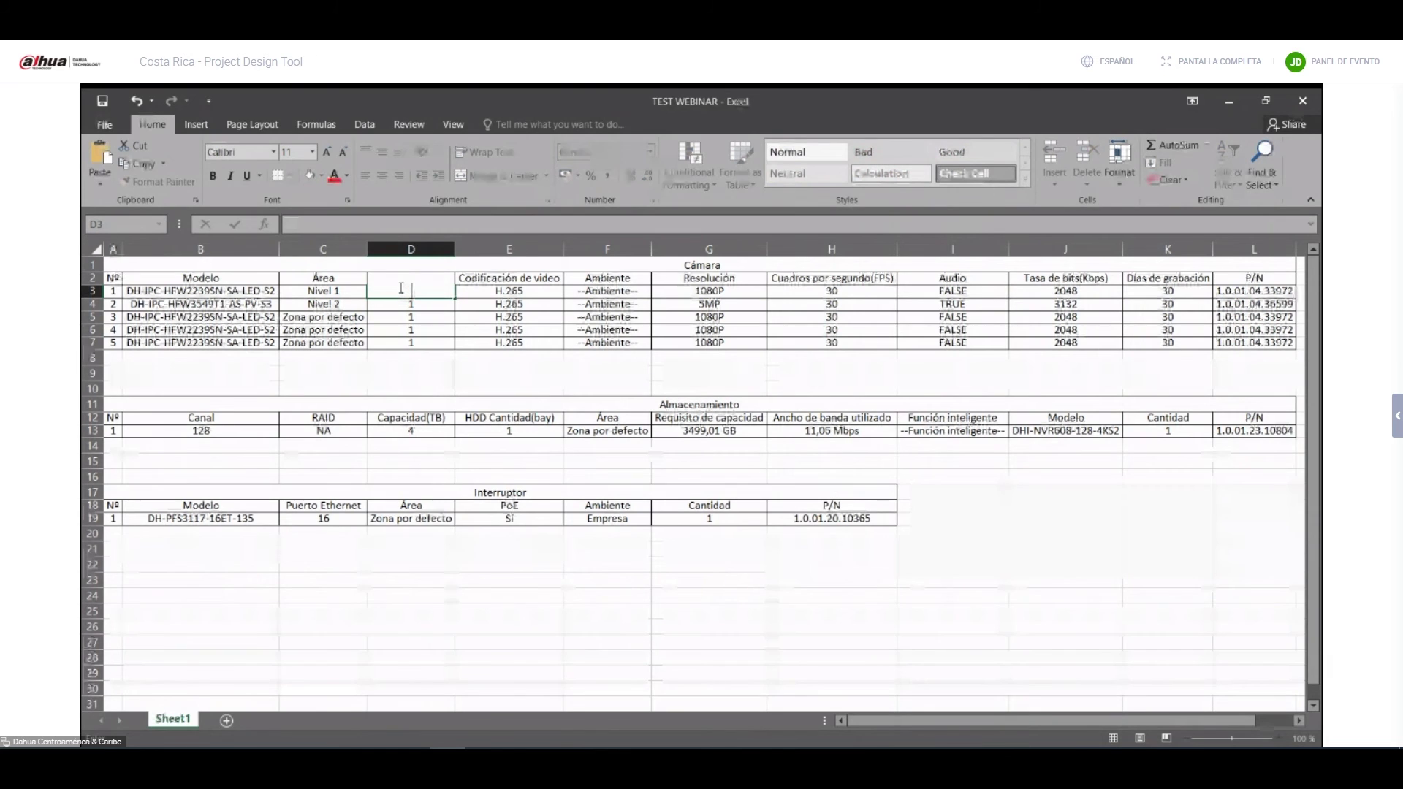
pyautogui.press('Escape')
# Examine the cameras' video encoding, resolution, frame rate, audio, bit rate and recording days in the camera table.
pyautogui.moveTo(504, 291); pyautogui.dragTo(510, 343)
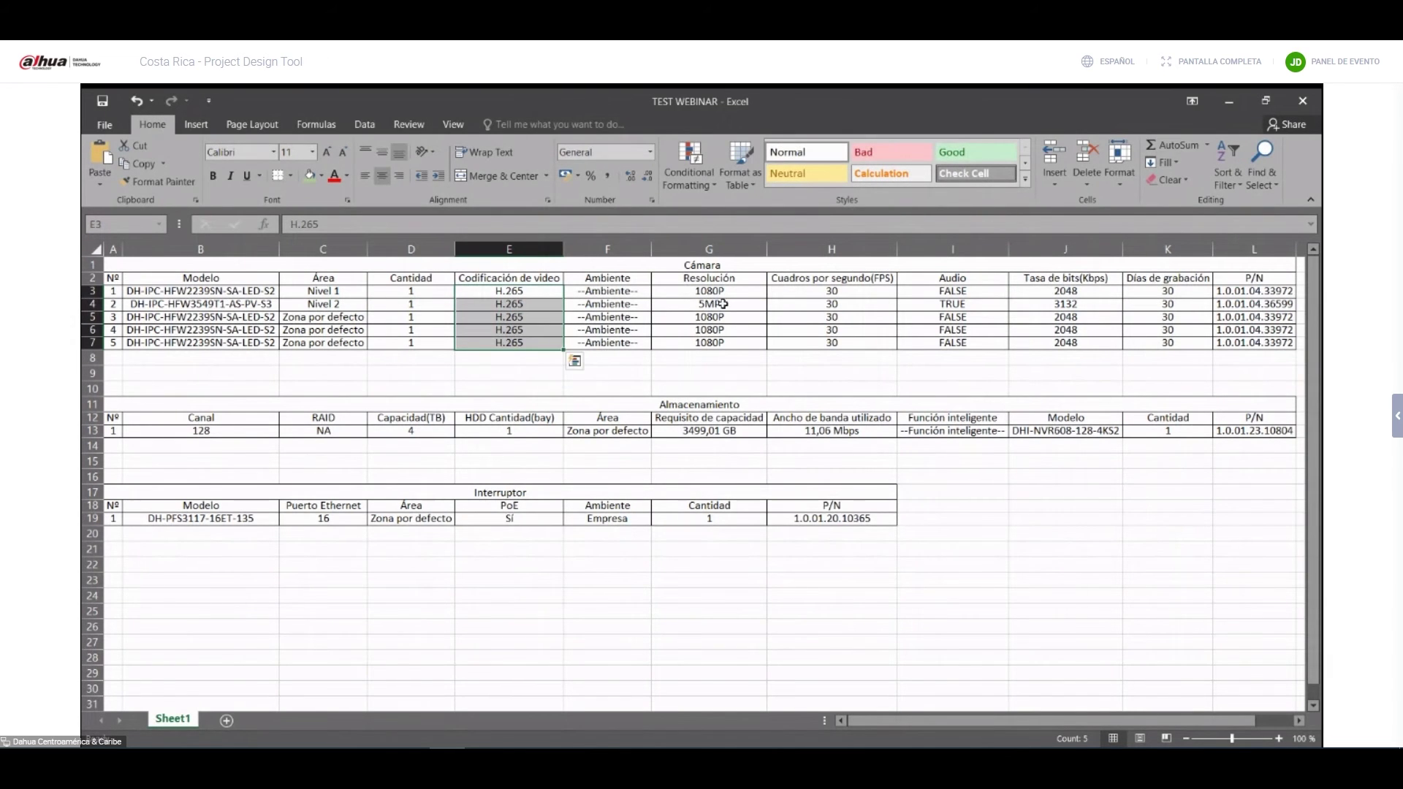
pyautogui.moveTo(713, 292); pyautogui.dragTo(711, 343)
pyautogui.moveTo(830, 292); pyautogui.dragTo(849, 338)
pyautogui.click(960, 305)
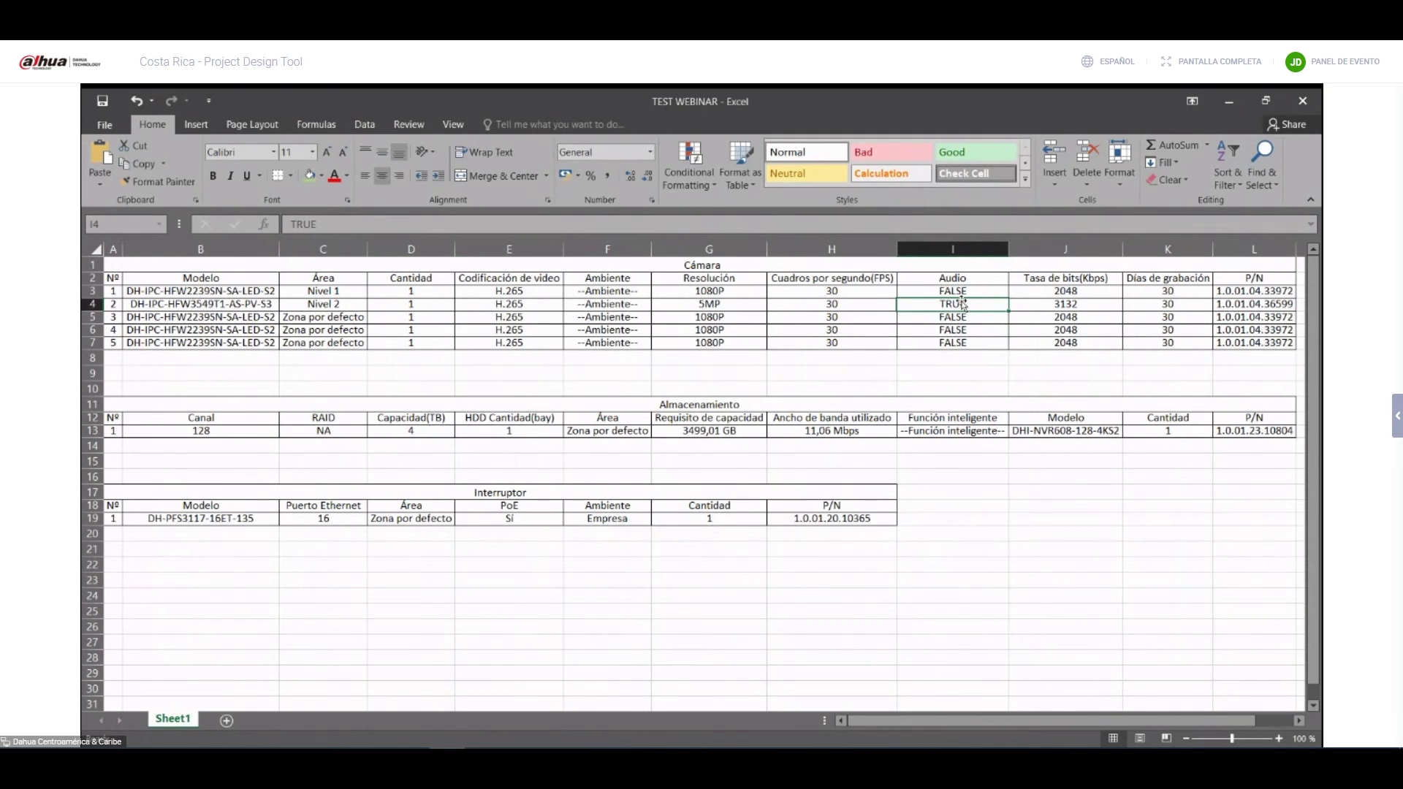
pyautogui.press('Up')
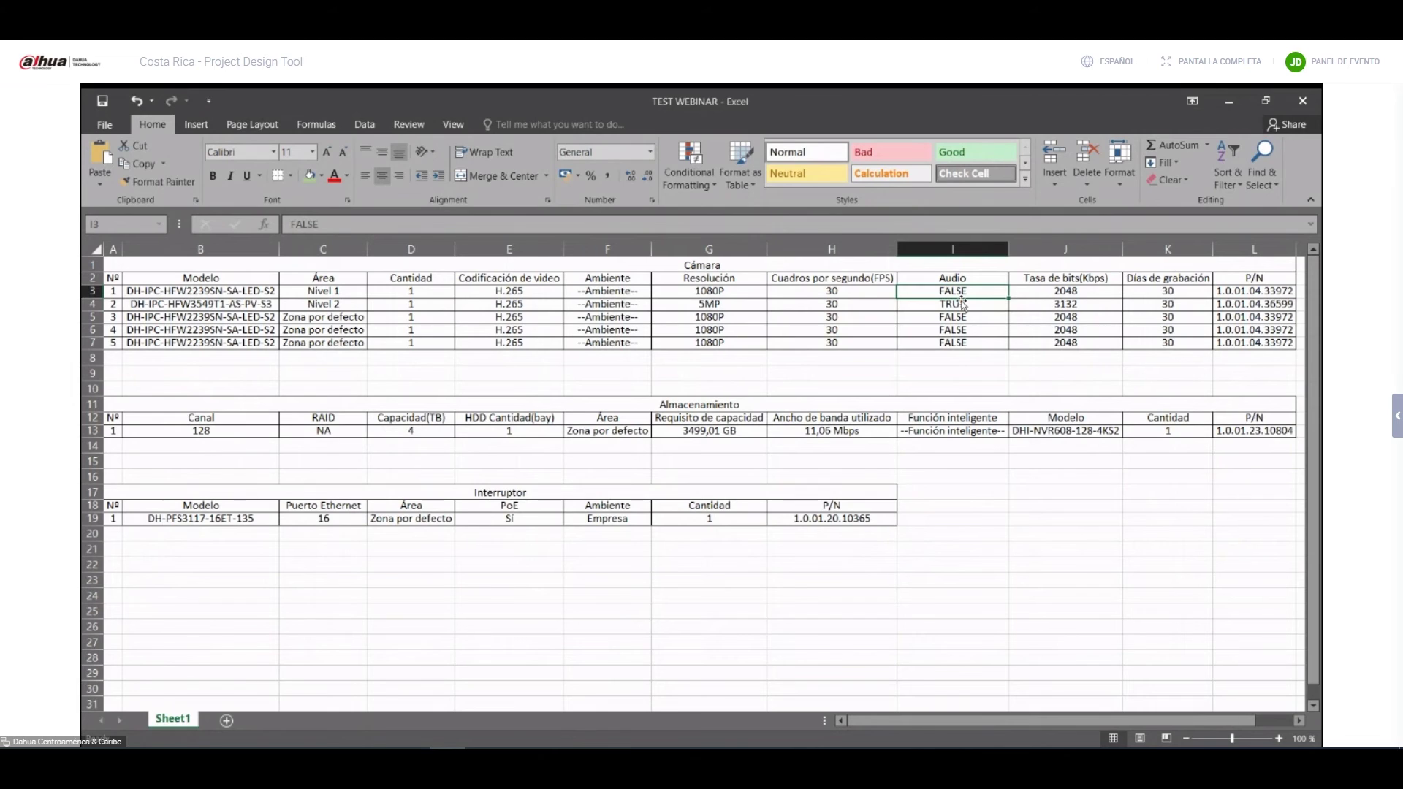
pyautogui.press('Right')
pyautogui.press('Down')
pyautogui.press('Up')
pyautogui.press('Up')
pyautogui.press('Down')
pyautogui.press('Down')
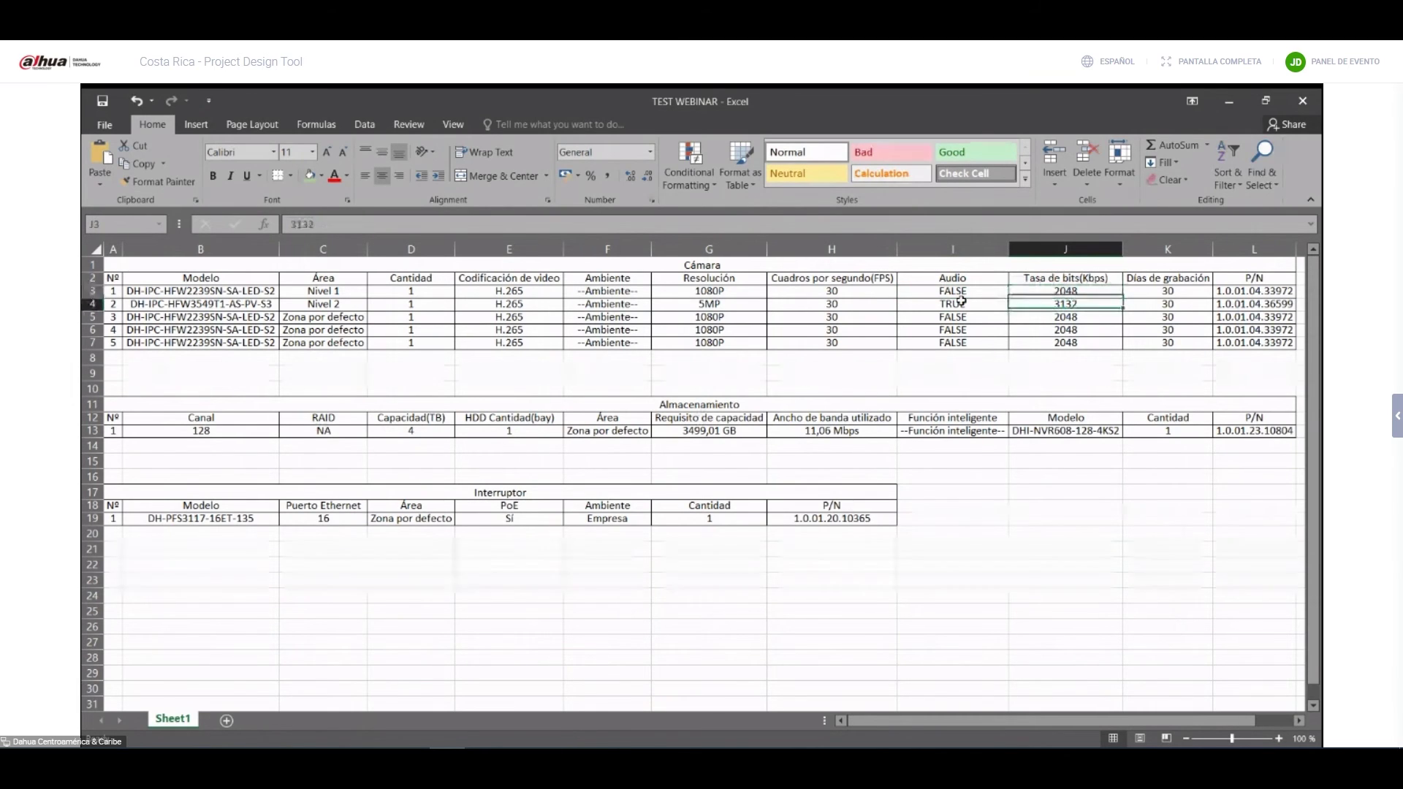
pyautogui.press('Right')
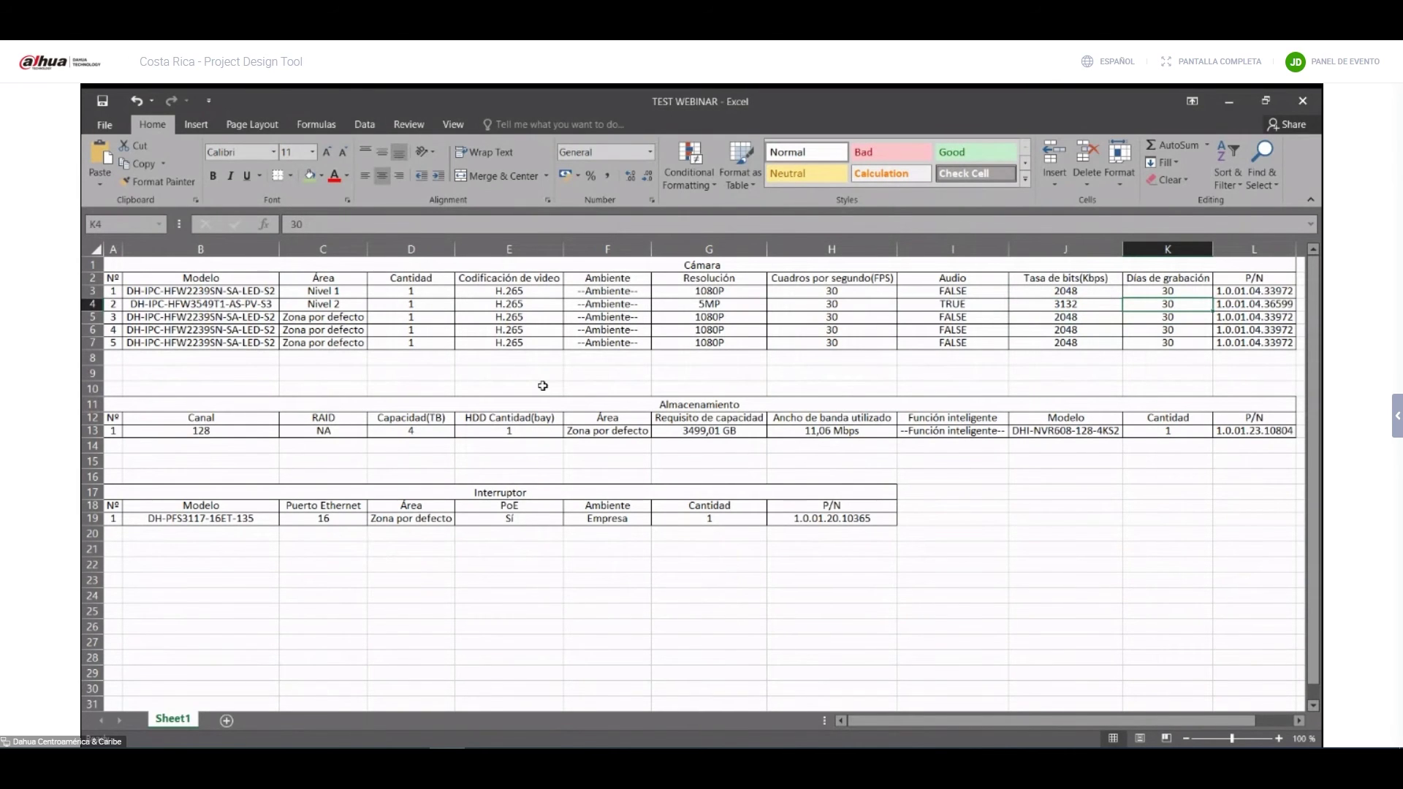
# Highlight the storage row's Requisito de capacidad value in green and its Ancho de banda utilizado value in orange.
pyautogui.moveTo(252, 431); pyautogui.dragTo(600, 431)
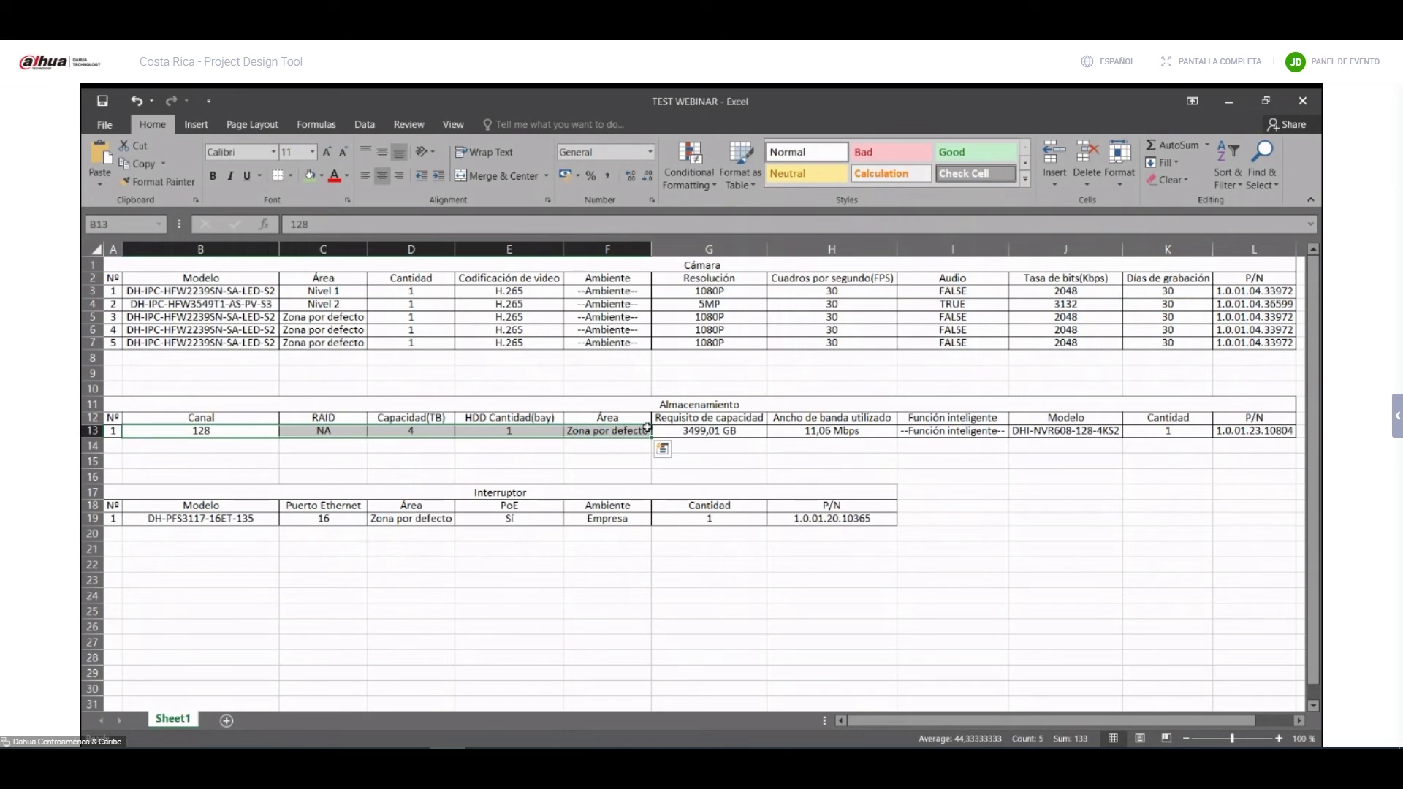
pyautogui.click(741, 431)
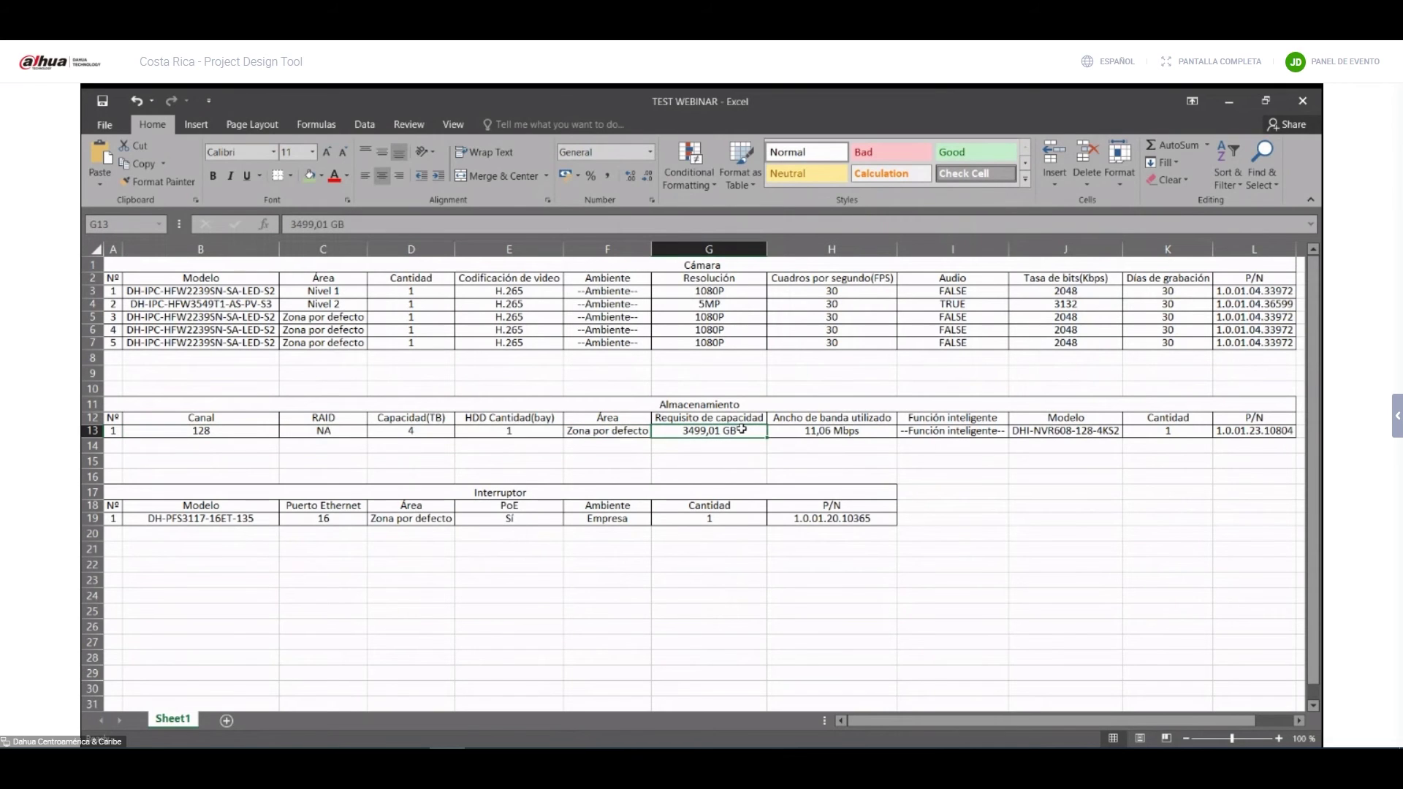
pyautogui.click(310, 176)
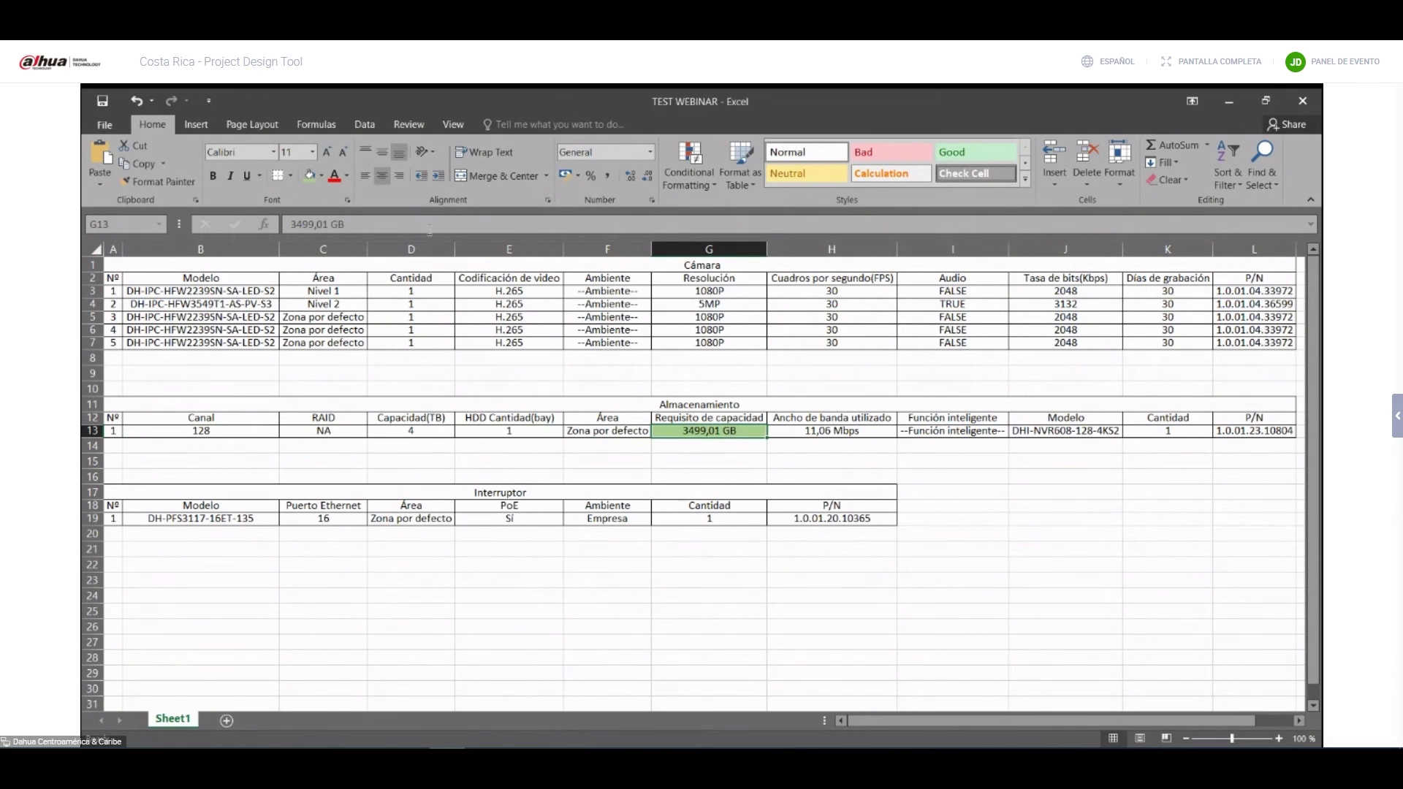
pyautogui.click(799, 437)
pyautogui.click(324, 176)
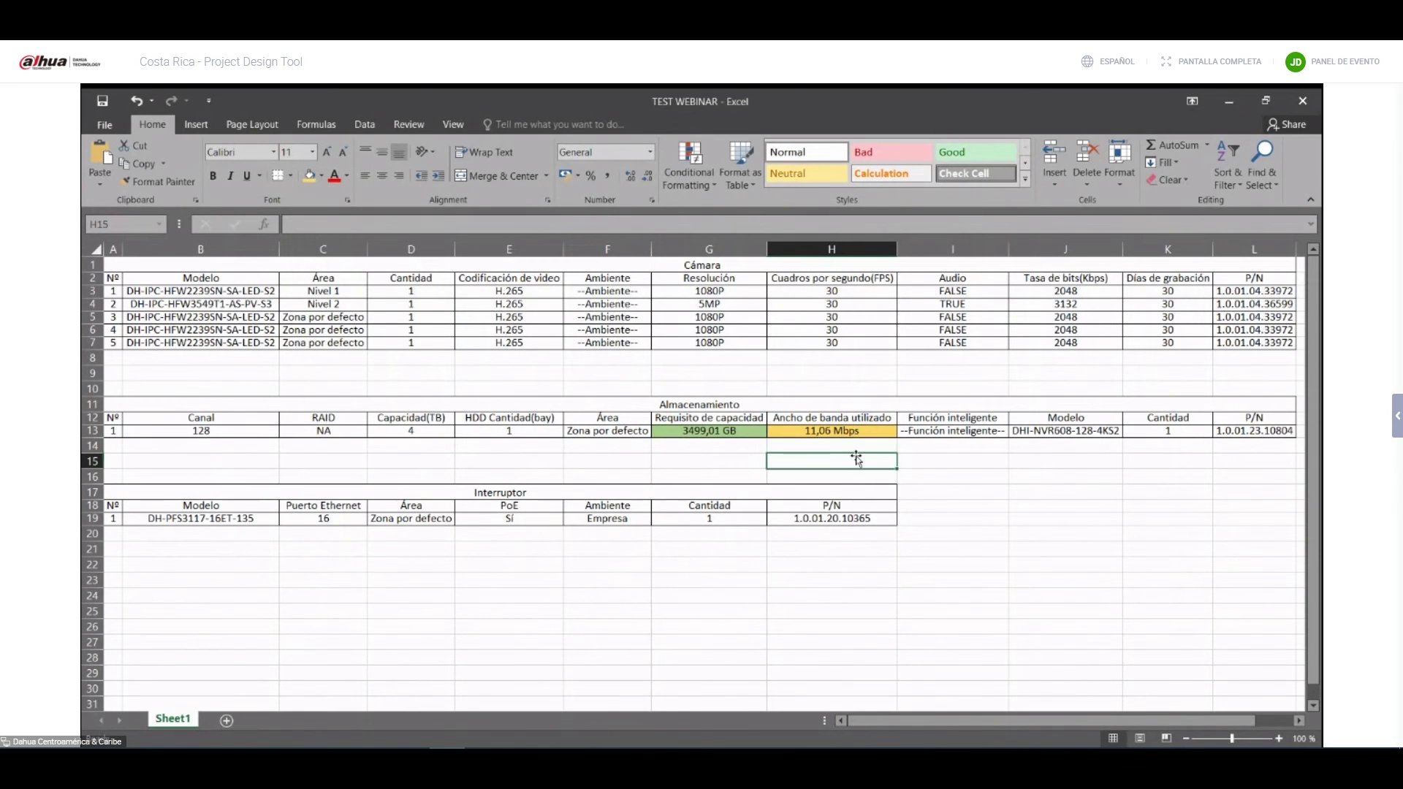
# Try replacing the storage row's bandwidth value with "ancho de banda utilizado", and undo the entry.
pyautogui.write('ancho de banda utilizado')
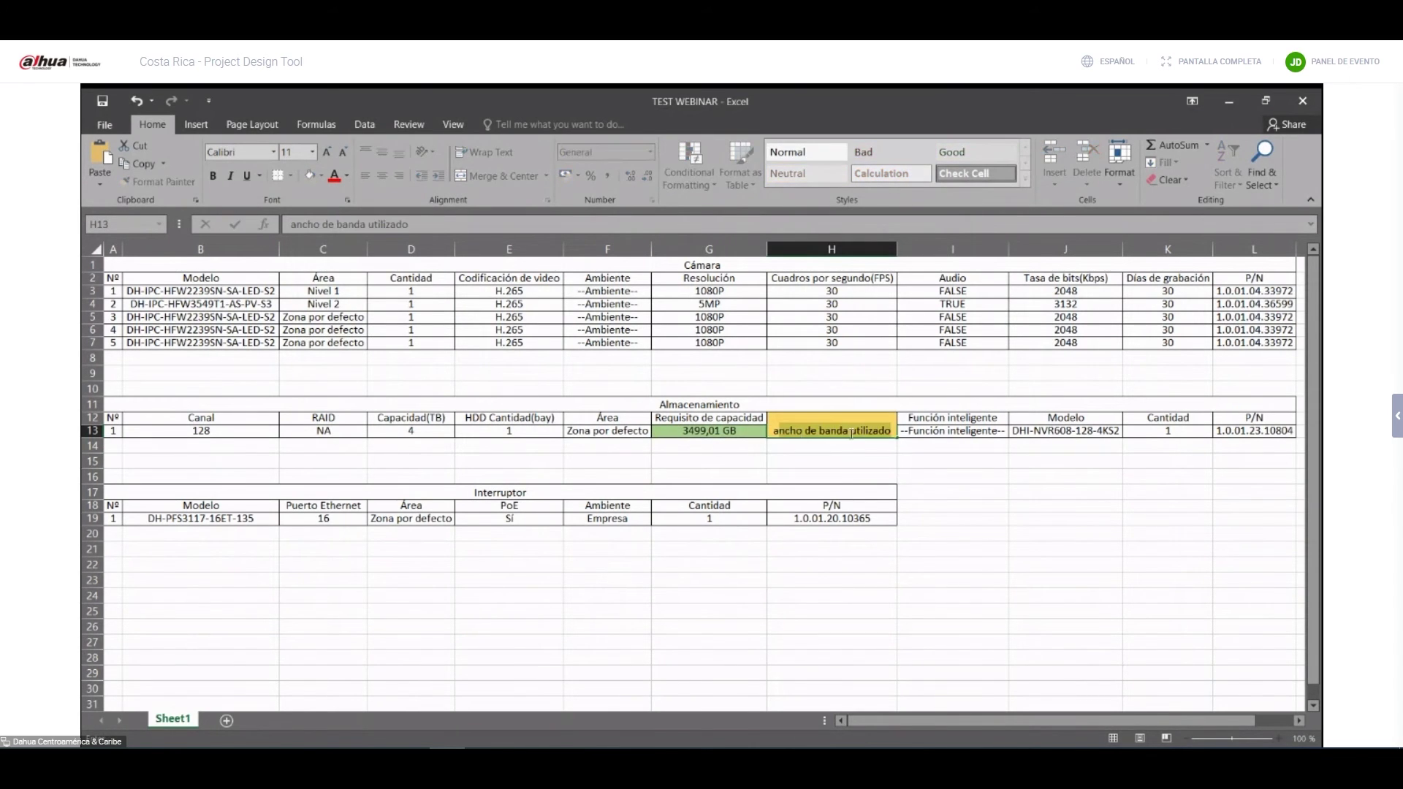
pyautogui.click(888, 459)
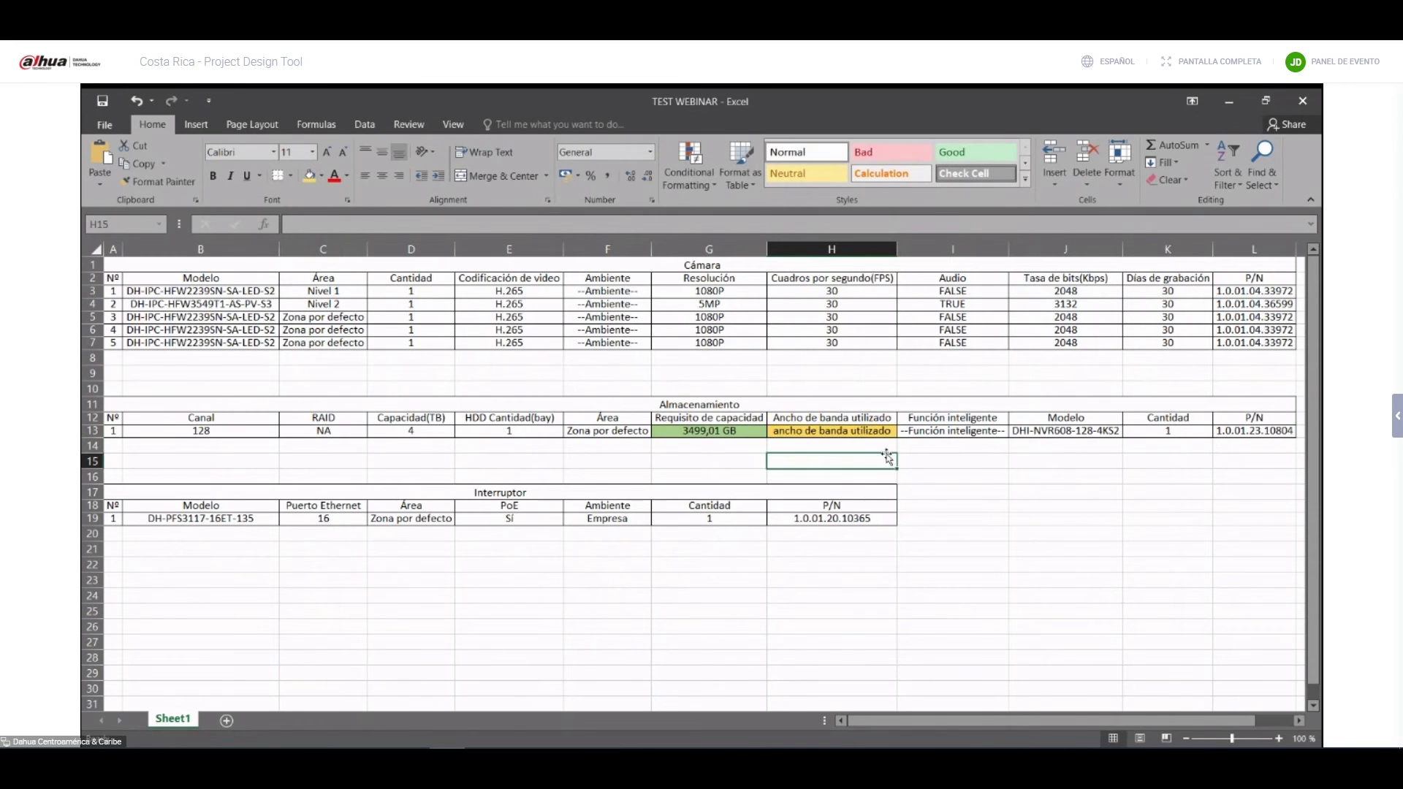
pyautogui.hotkey('ctrl', 'z')
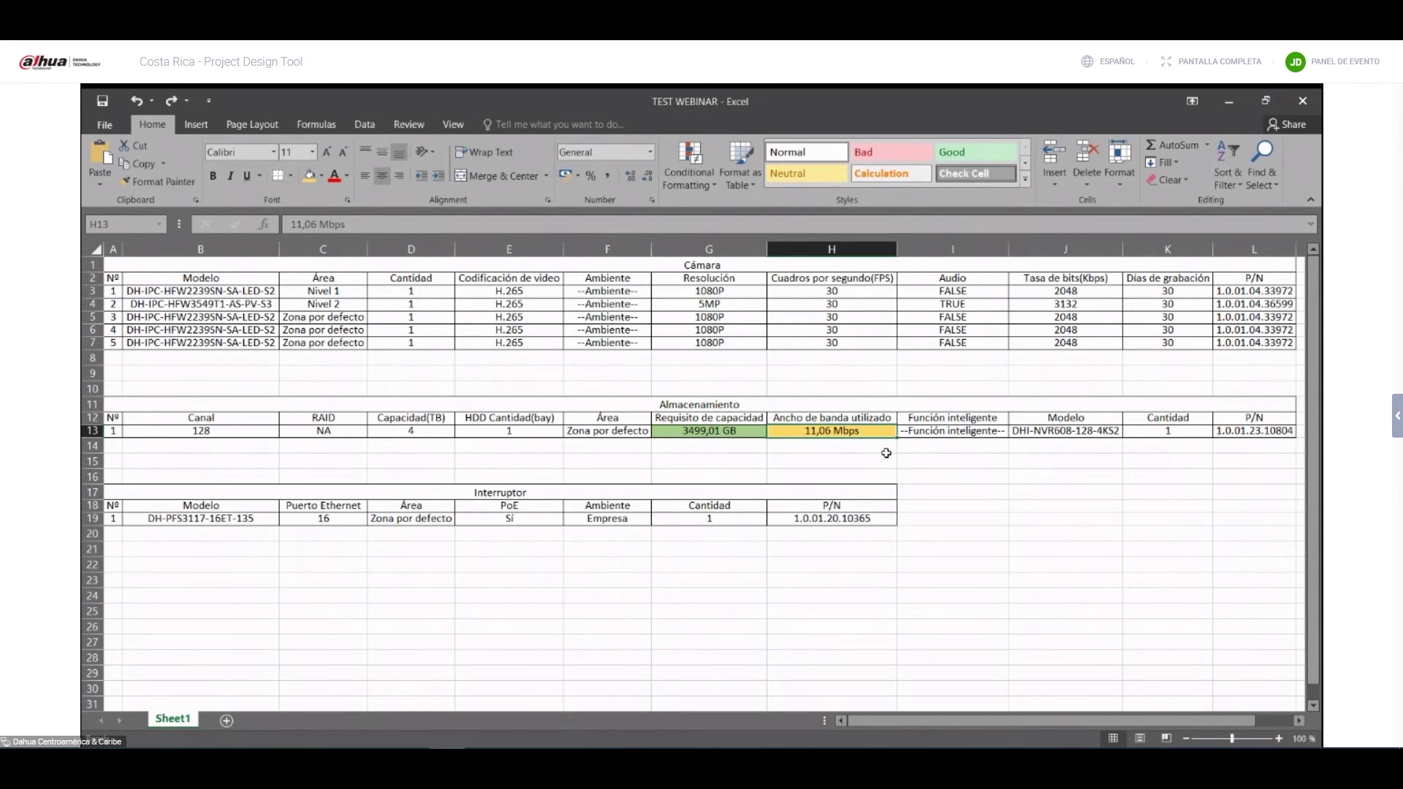
# Review the recorder's model and quantity in the storage table and the whole switch row below it.
pyautogui.click(1074, 432)
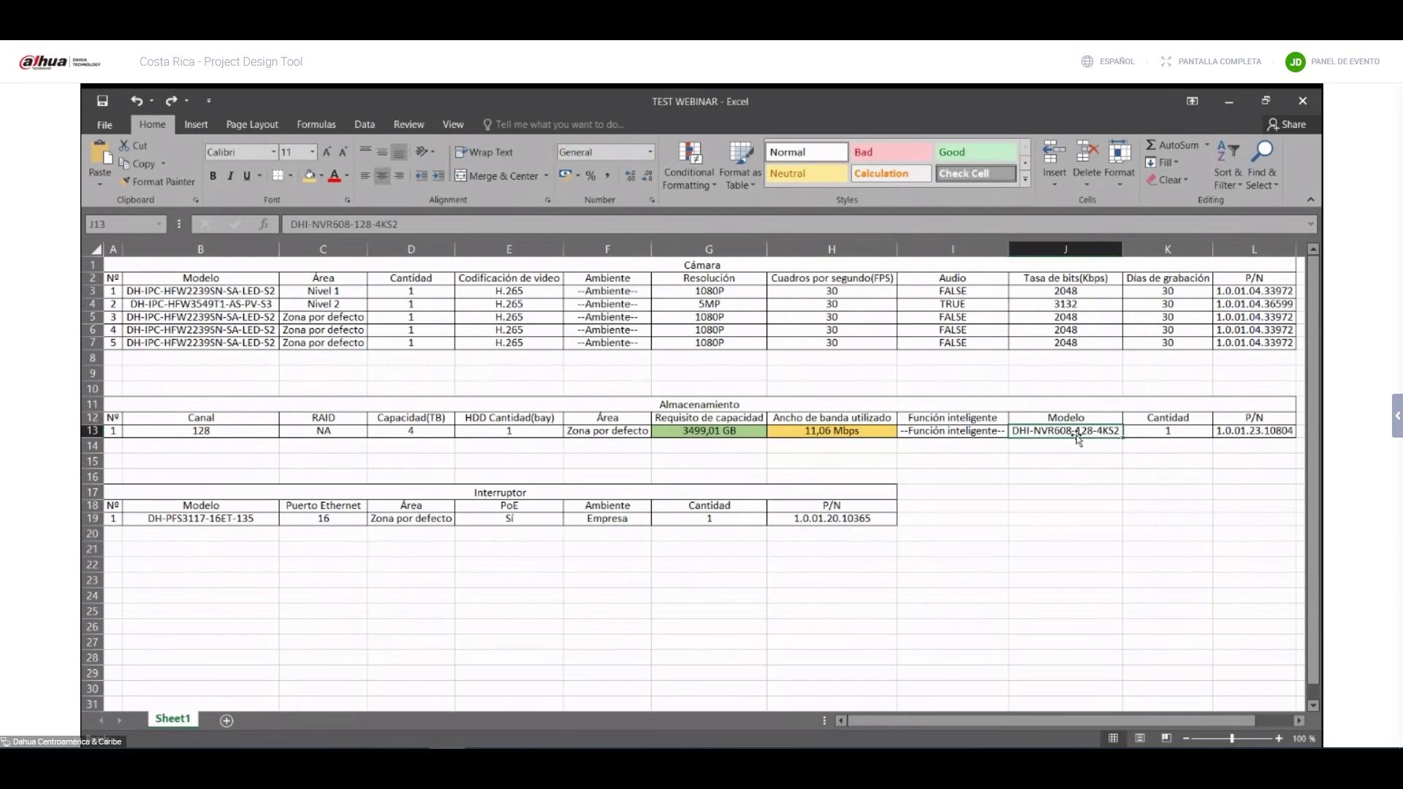
pyautogui.press('Right')
pyautogui.moveTo(220, 520); pyautogui.dragTo(833, 520)
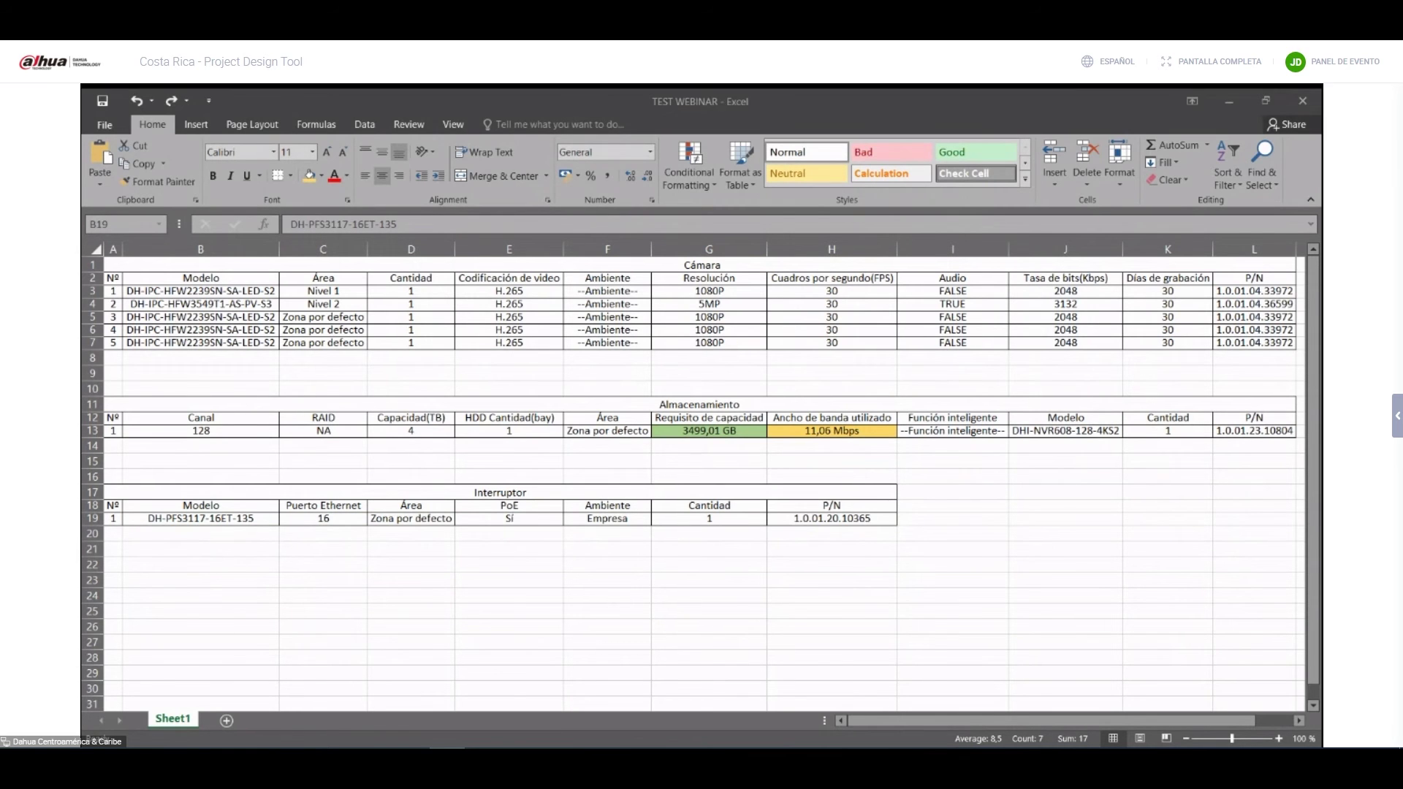
# Switch back to the Project Design Tool, show the camera floor plan and open its export settings.
pyautogui.hotkey('alt', 'Tab')
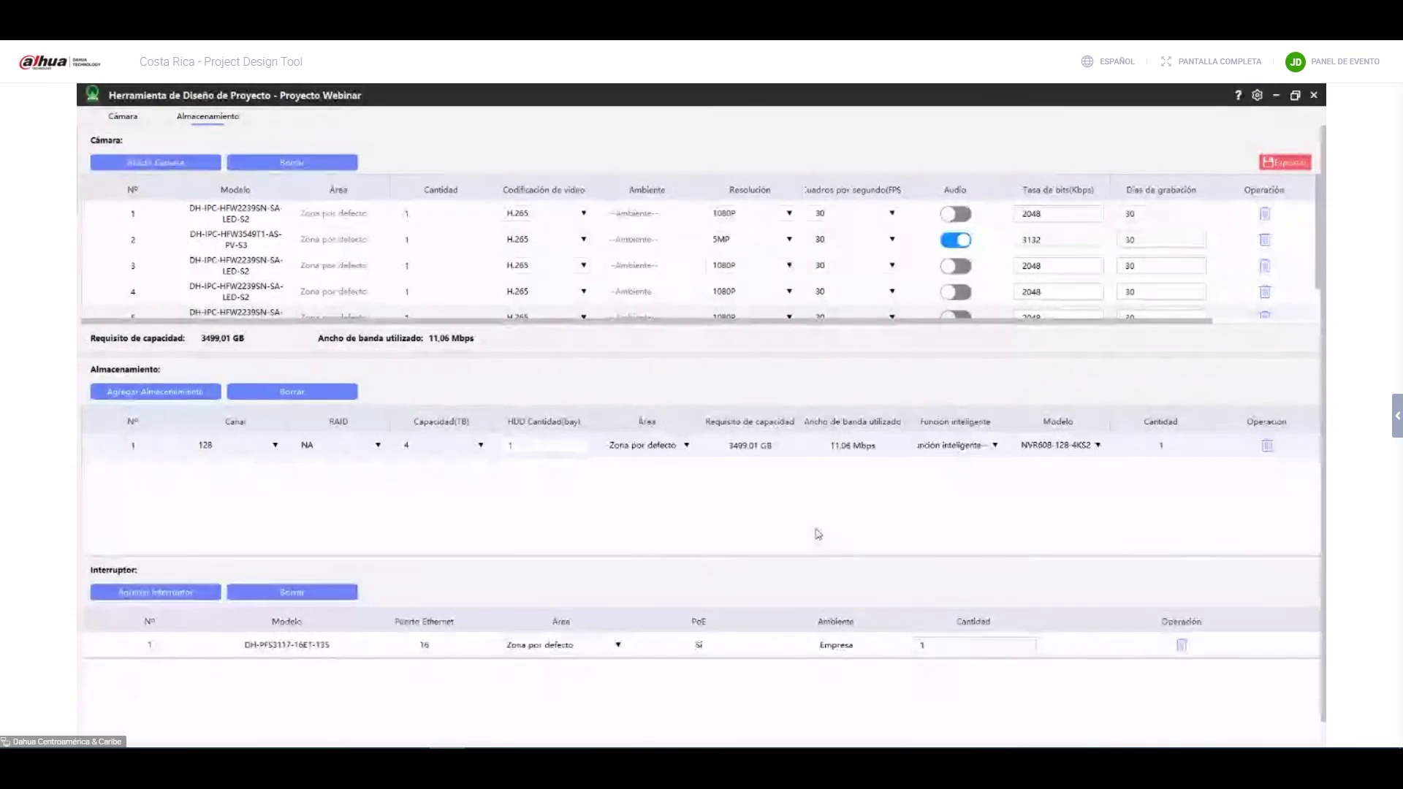
pyautogui.click(110, 116)
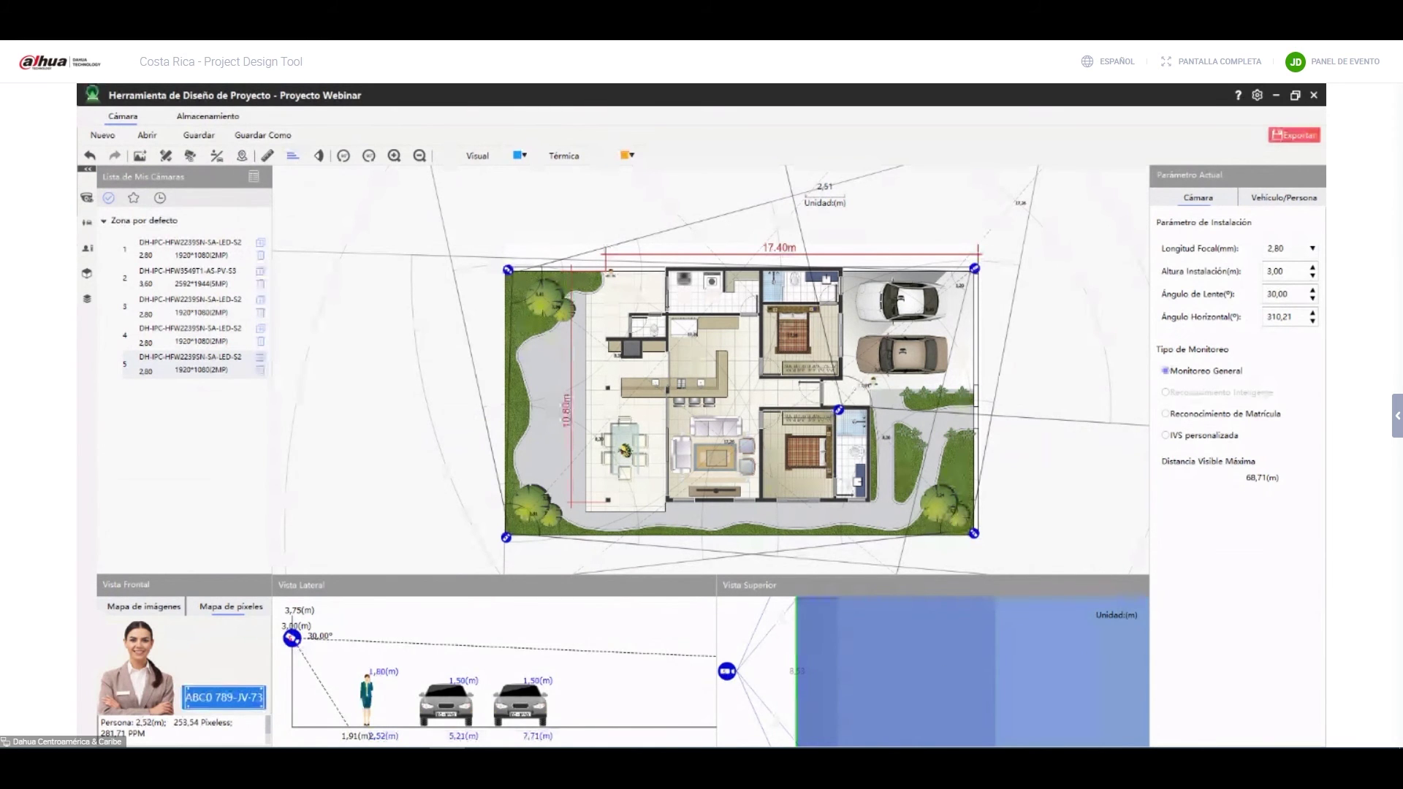
pyautogui.scroll(1, 804, 395)
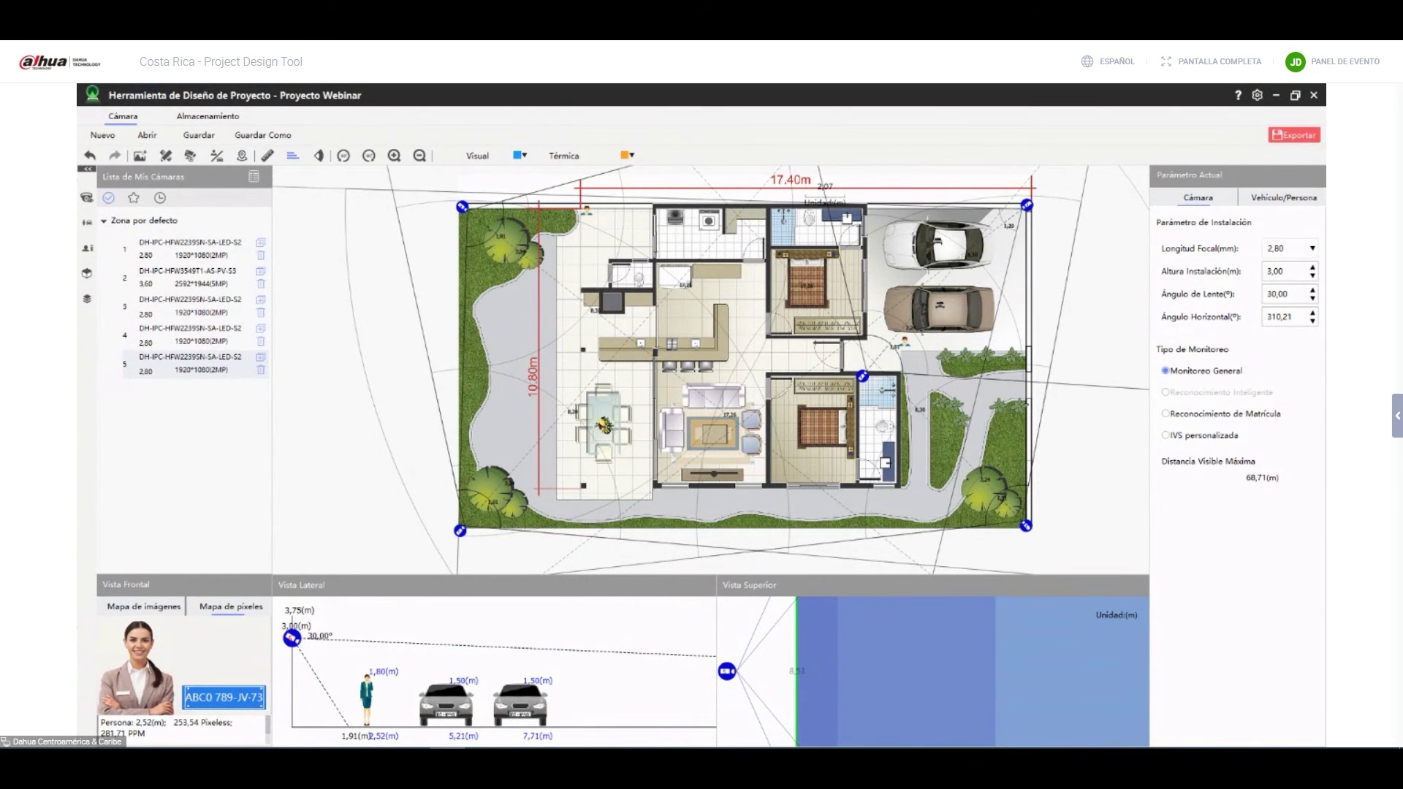
pyautogui.click(1293, 134)
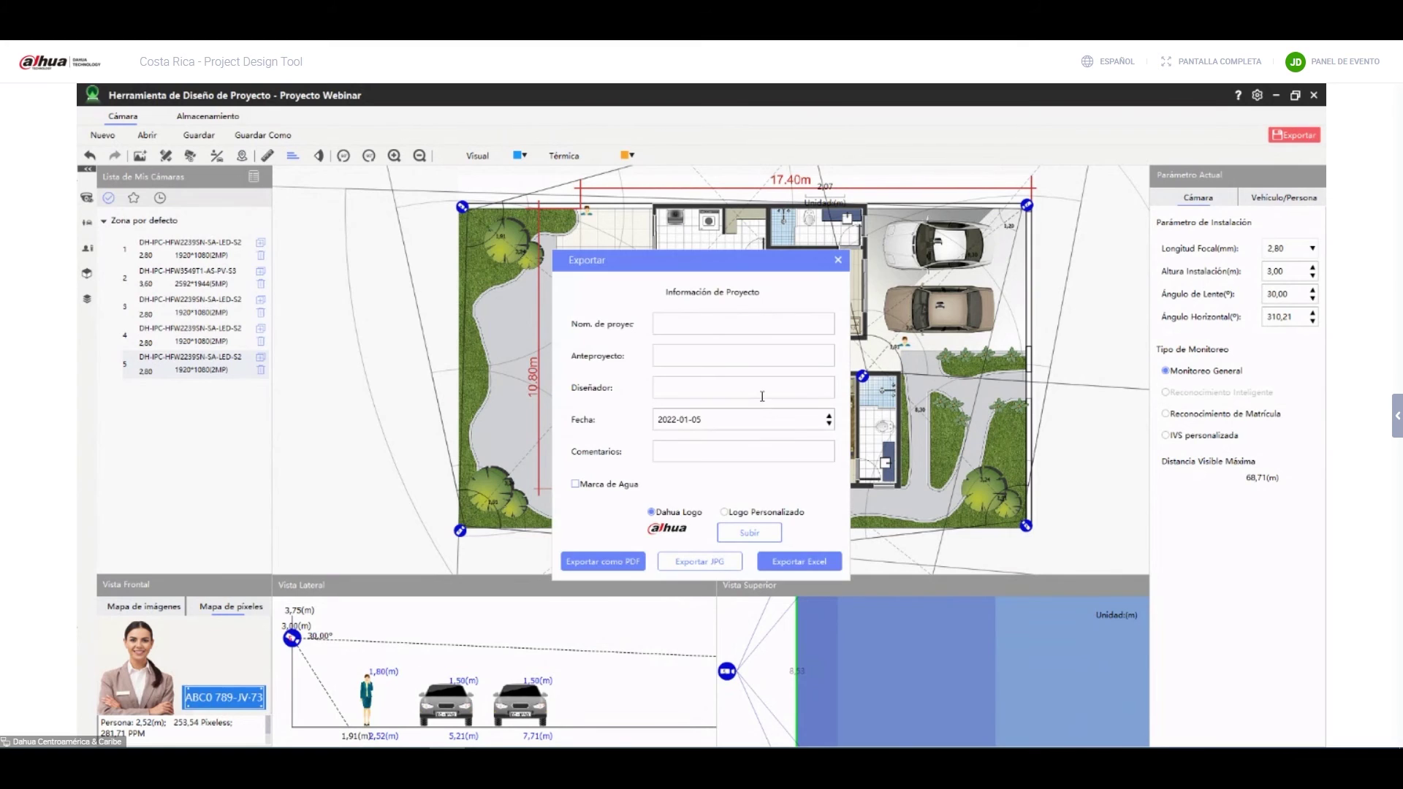
# Set the project name for the export to Webinar CRC PDT.
pyautogui.click(695, 324)
pyautogui.write('Webinar CRC-P')
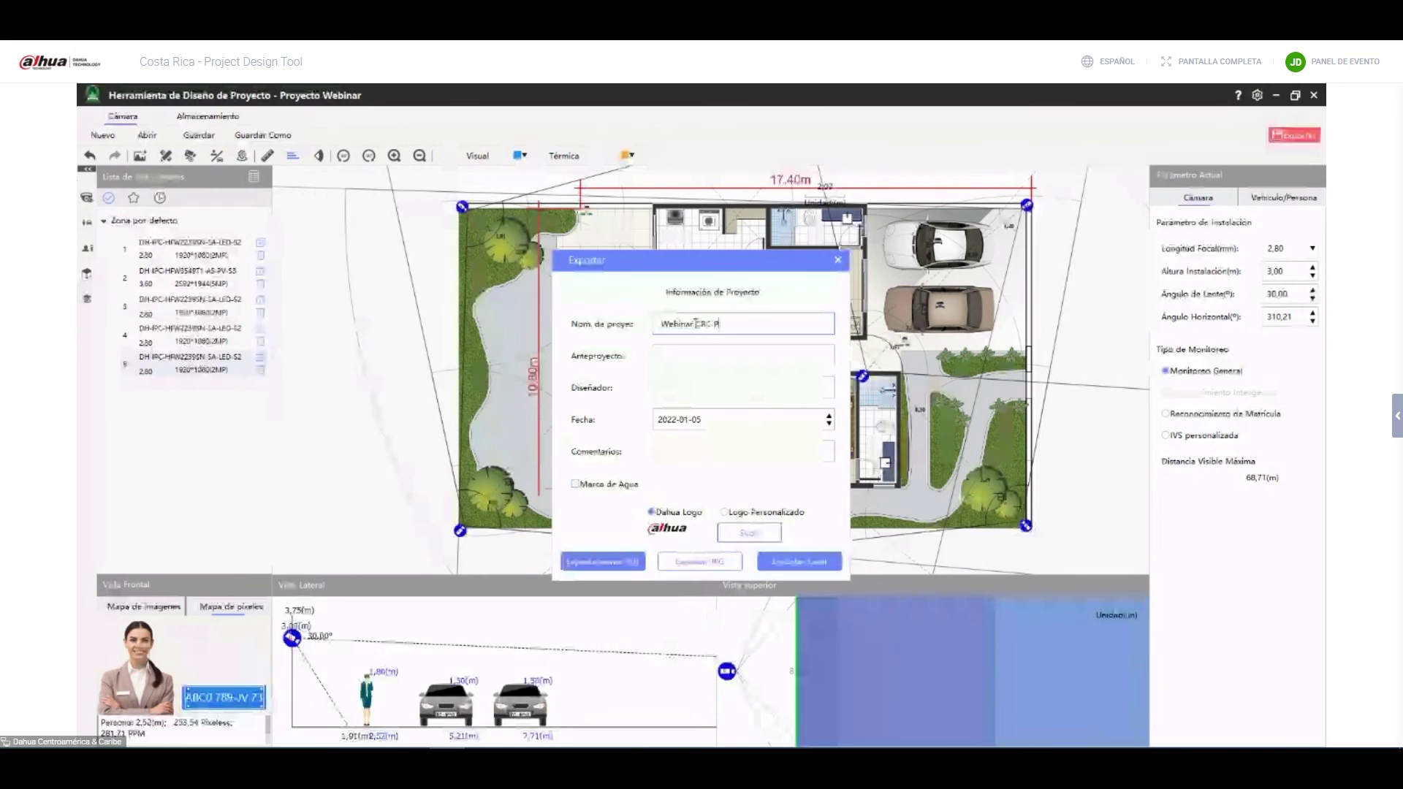
pyautogui.write('roject Di')
pyautogui.press('BackSpace')
pyautogui.press('BackSpace')
pyautogui.press('BackSpace')
pyautogui.press('BackSpace')
pyautogui.press('BackSpace')
pyautogui.press('BackSpace')
pyautogui.press('BackSpace')
pyautogui.press('BackSpace')
pyautogui.press('BackSpace')
pyautogui.write('DT')
# Set the export's Anteproyecto to Hola and enter the designer's full name.
pyautogui.click(697, 354)
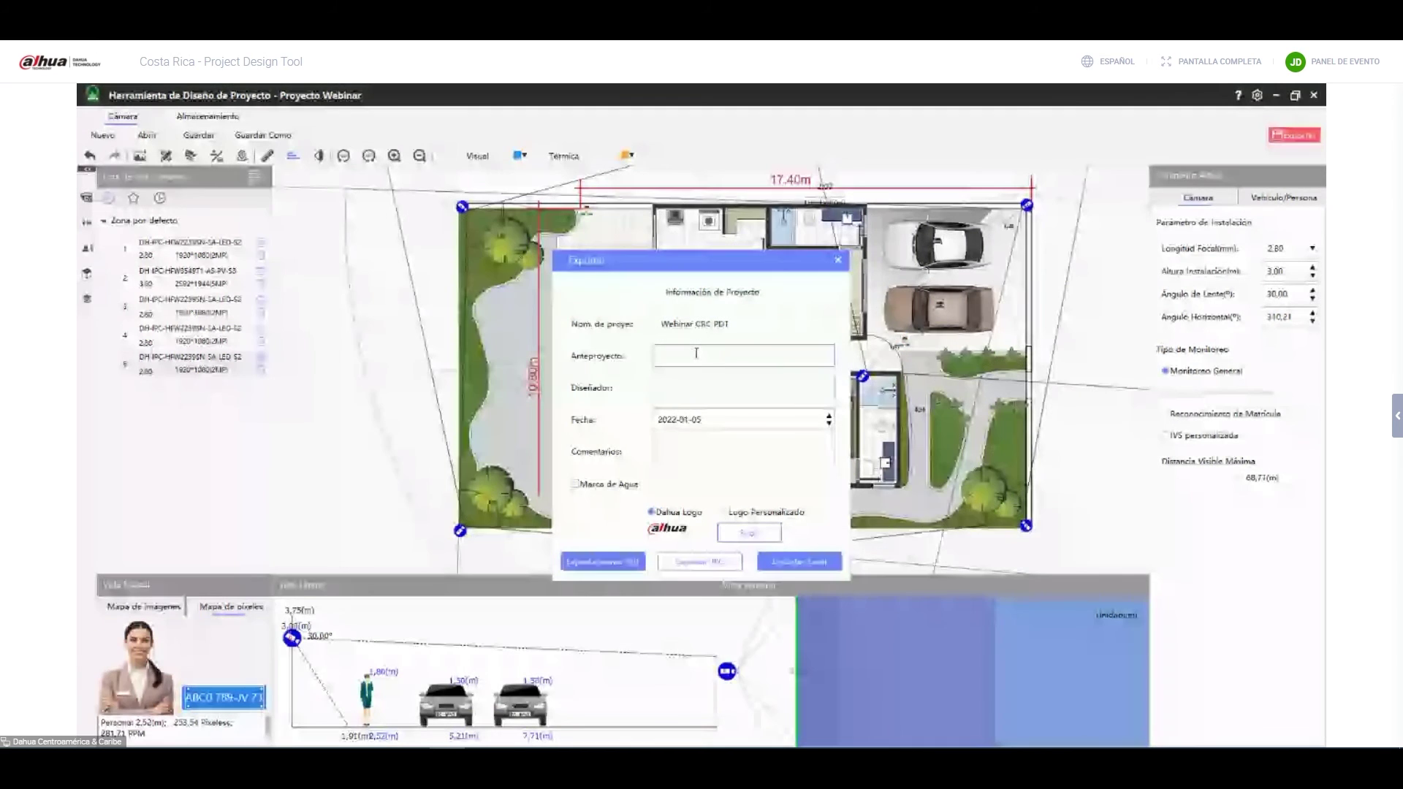
pyautogui.write('Hola')
pyautogui.press('Tab')
pyautogui.write('I')
pyautogui.write('afael ')
pyautogui.write('Ca')
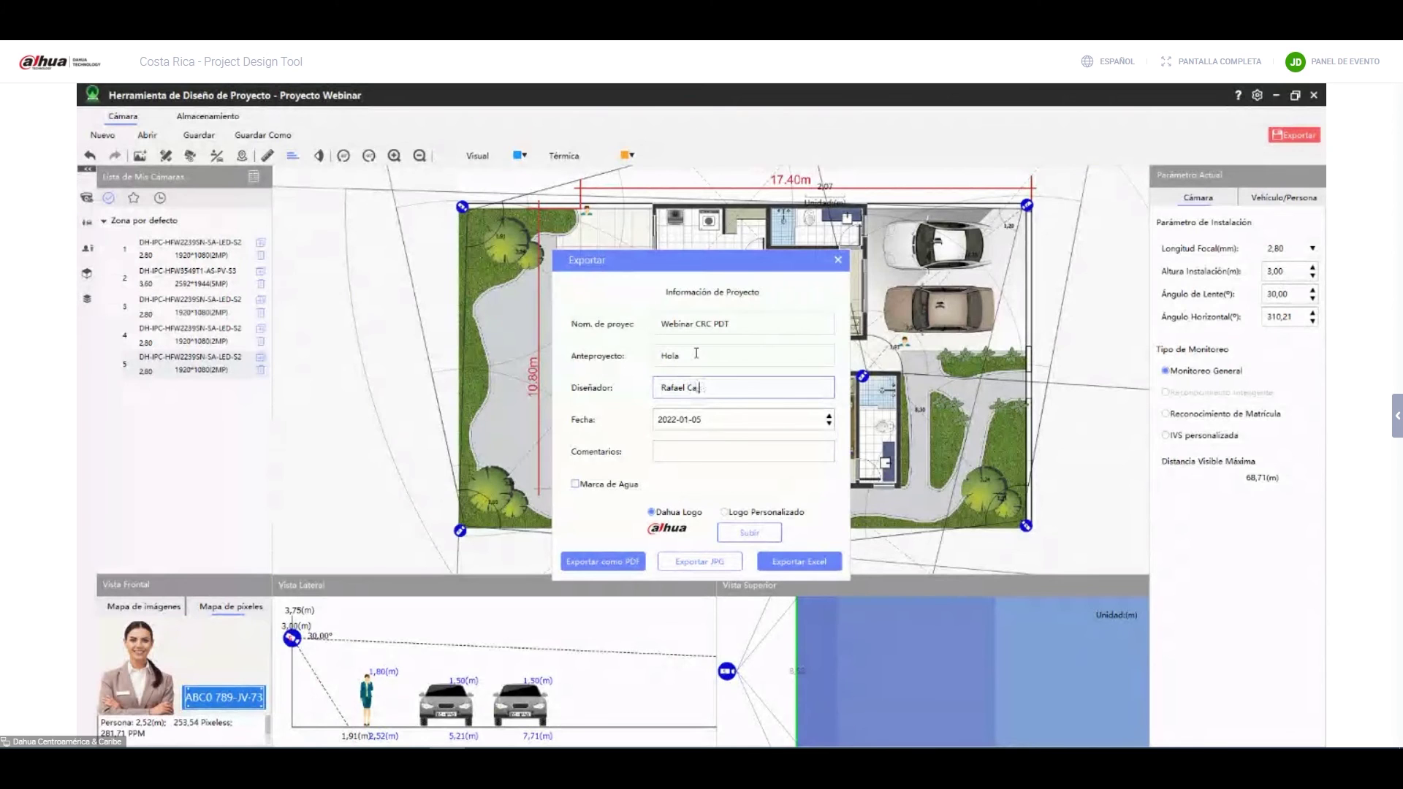
pyautogui.write('mpops')
pyautogui.press('Tab')
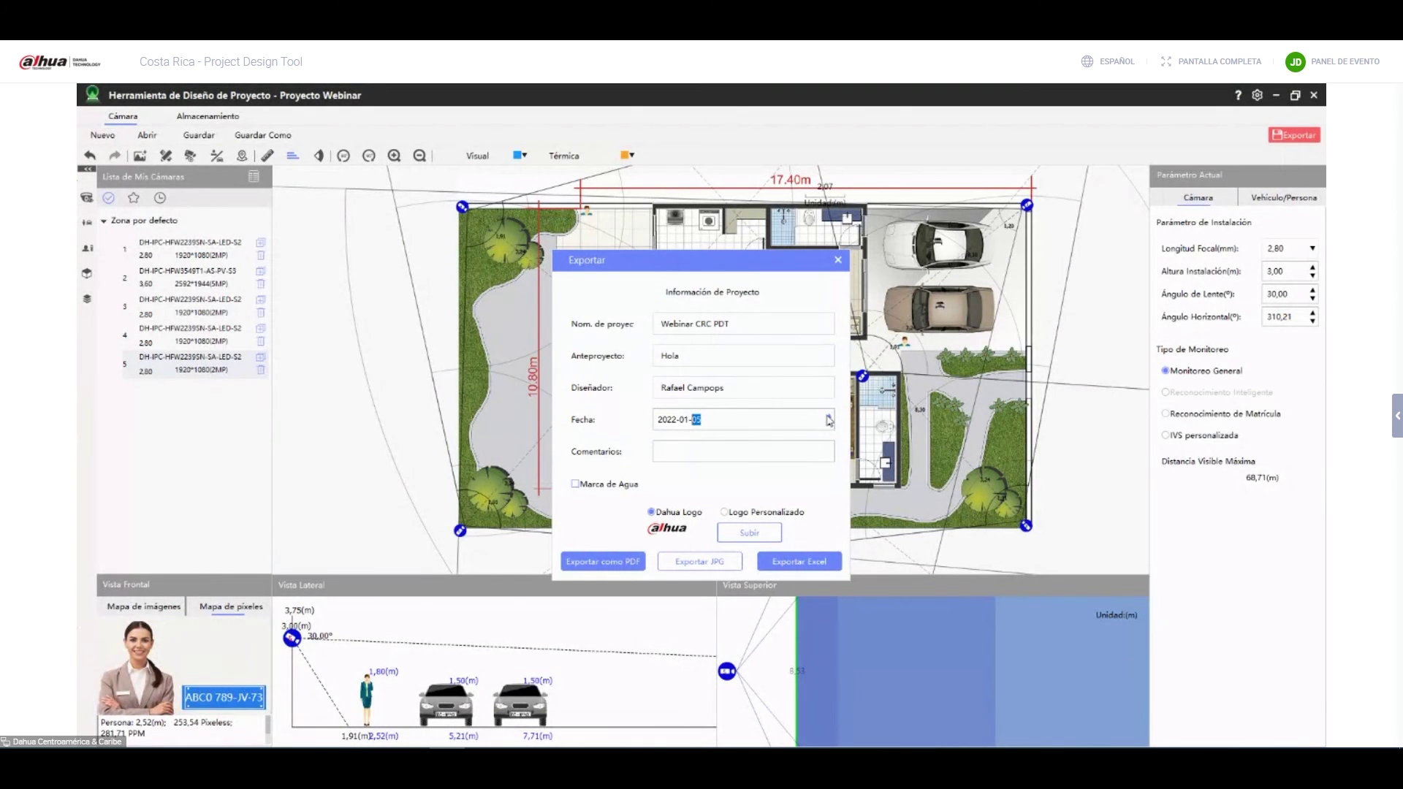
# Enter the export comment "Propuesta valida hasta 0605".
pyautogui.click(698, 452)
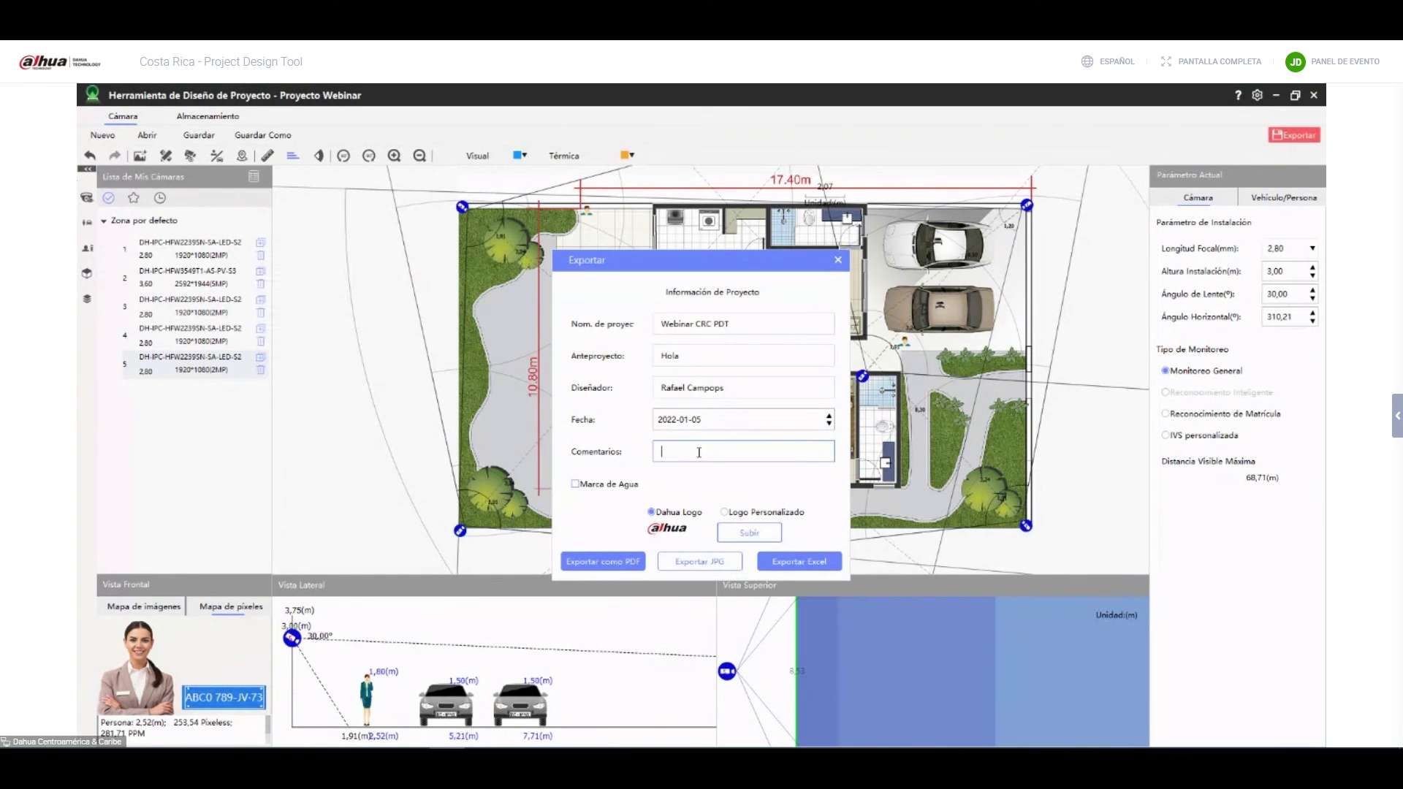
pyautogui.write('Propues')
pyautogui.write('ta valida ')
pyautogui.write('hasta ')
pyautogui.write('0601')
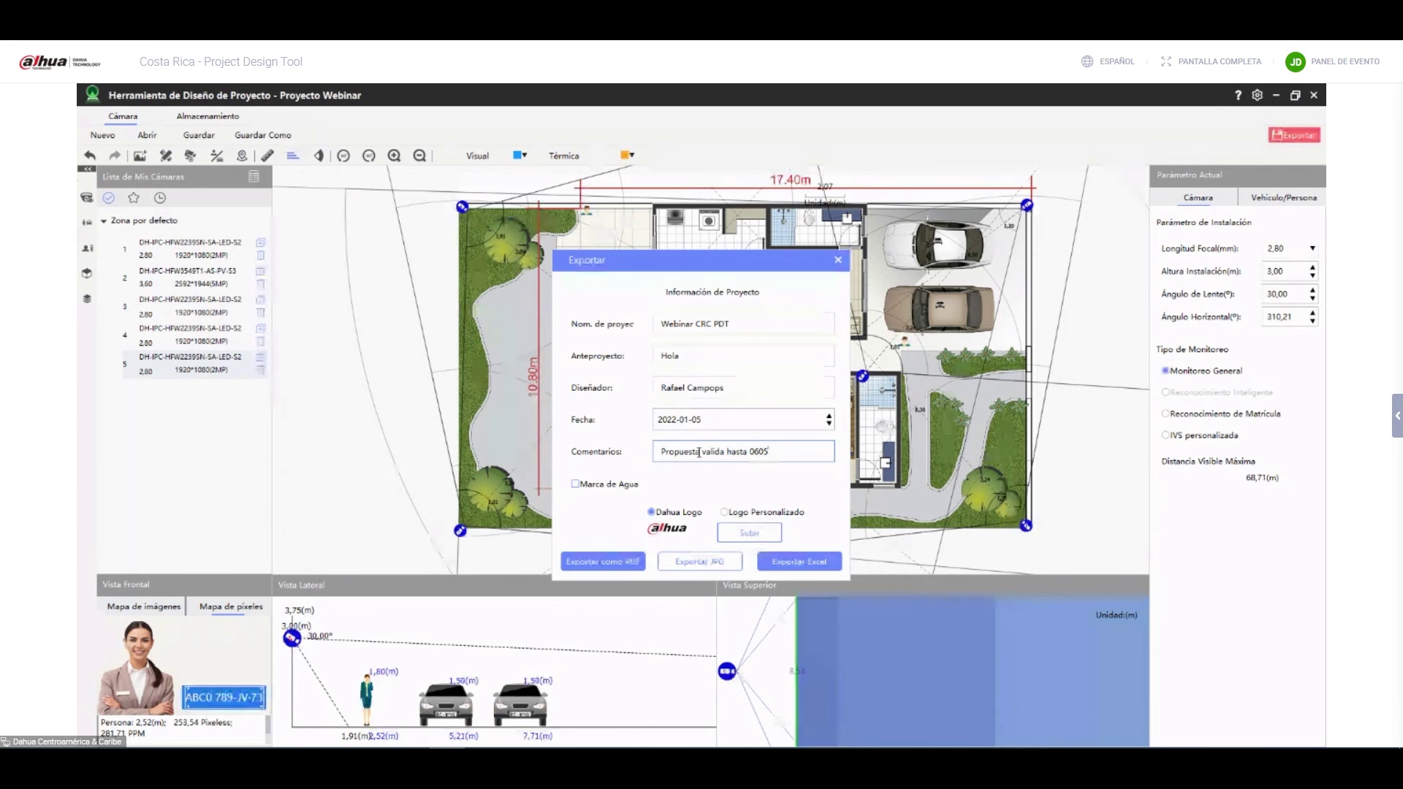